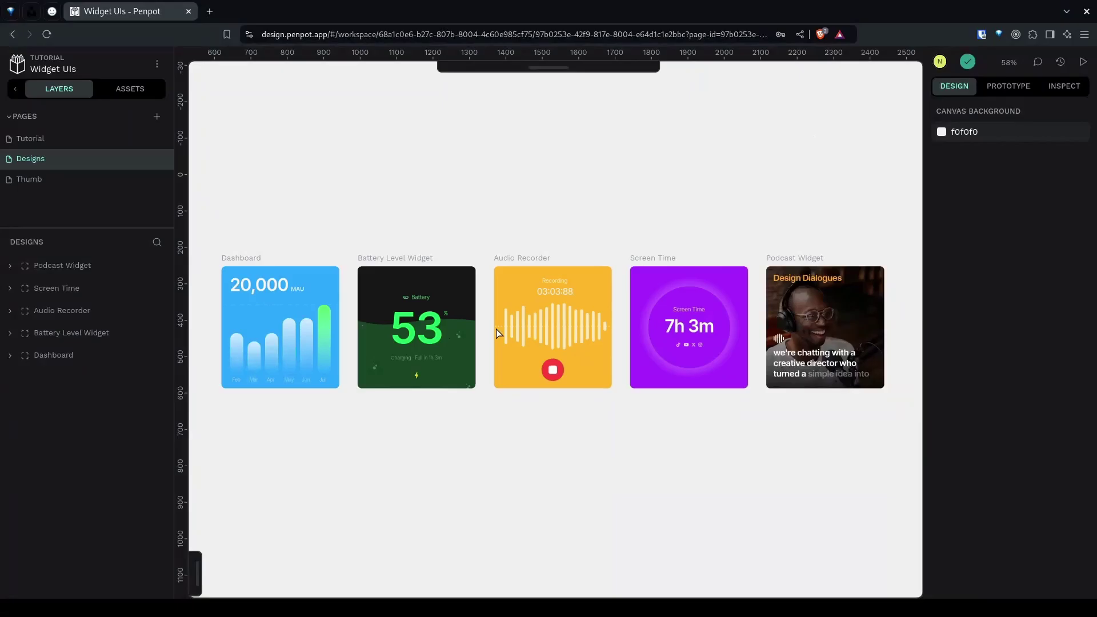
Copy the Dashboard board from the Designs page and paste it onto the Tutorial page
click(265, 297)
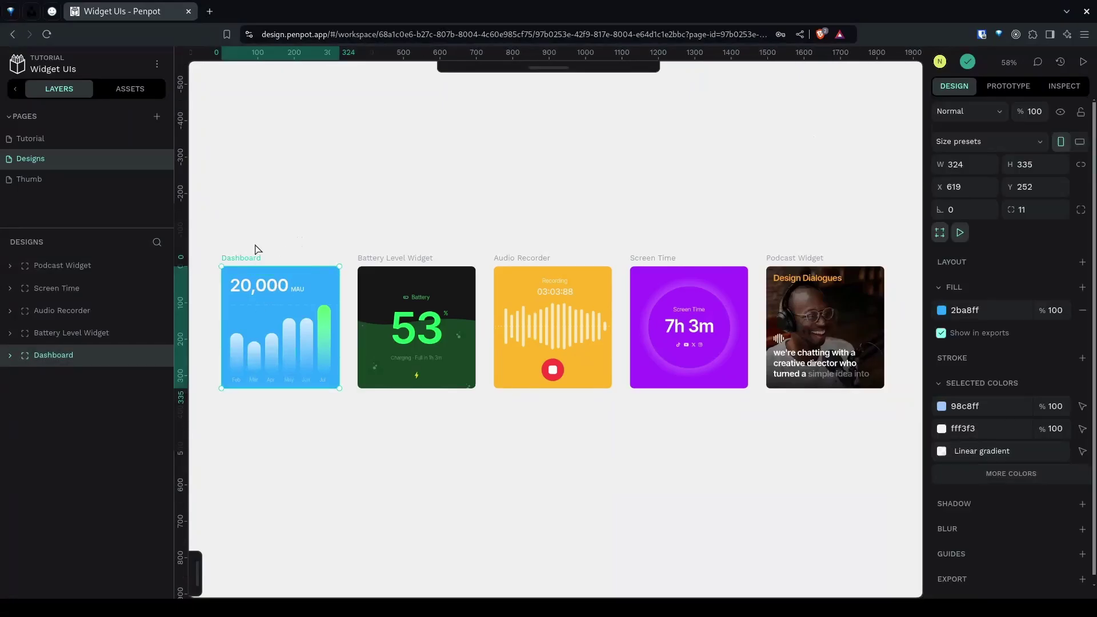
click(71, 139)
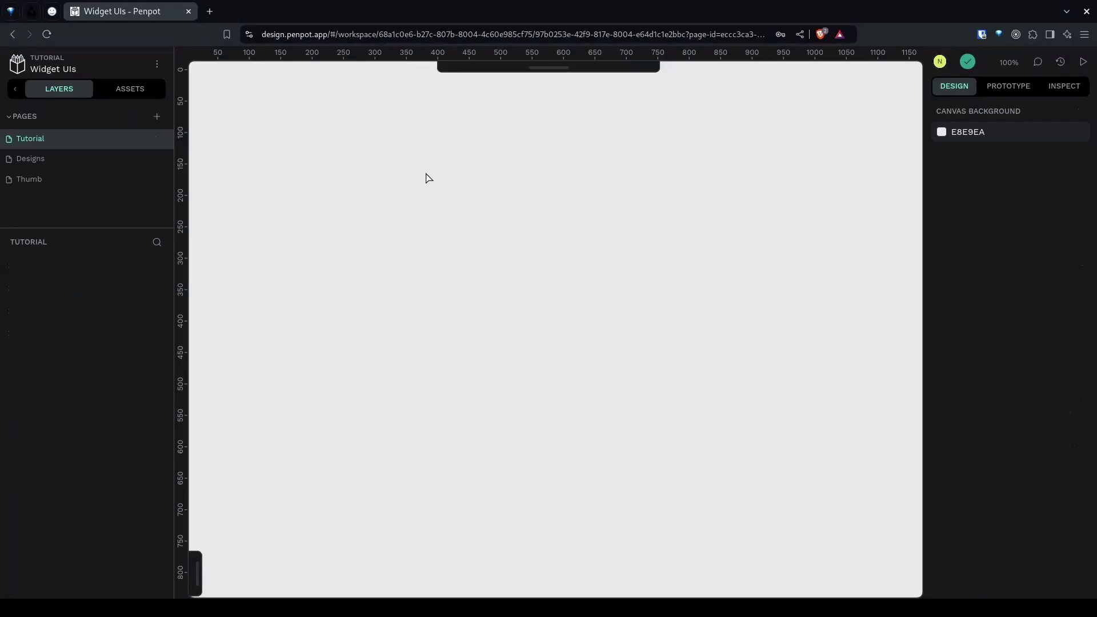
key(ctrl+v)
drag(512, 223, 309, 153)
click(196, 90)
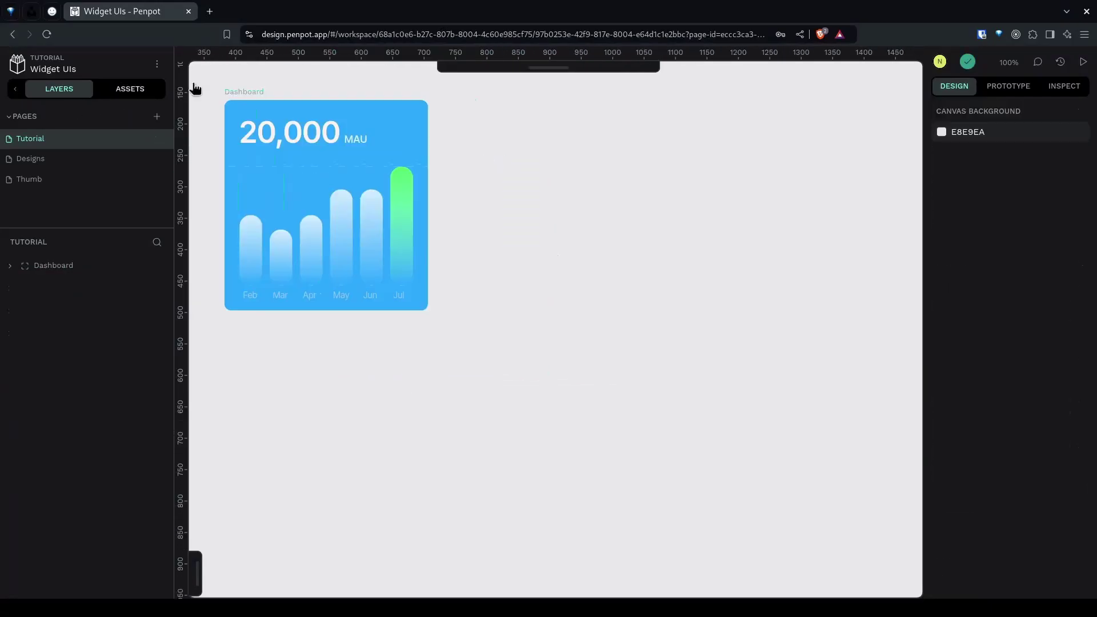
Draw a new board below the Dashboard board and set its width and height to 320
click(513, 68)
click(485, 81)
scroll(600, 299, down, 2)
scroll(599, 298, left, 1)
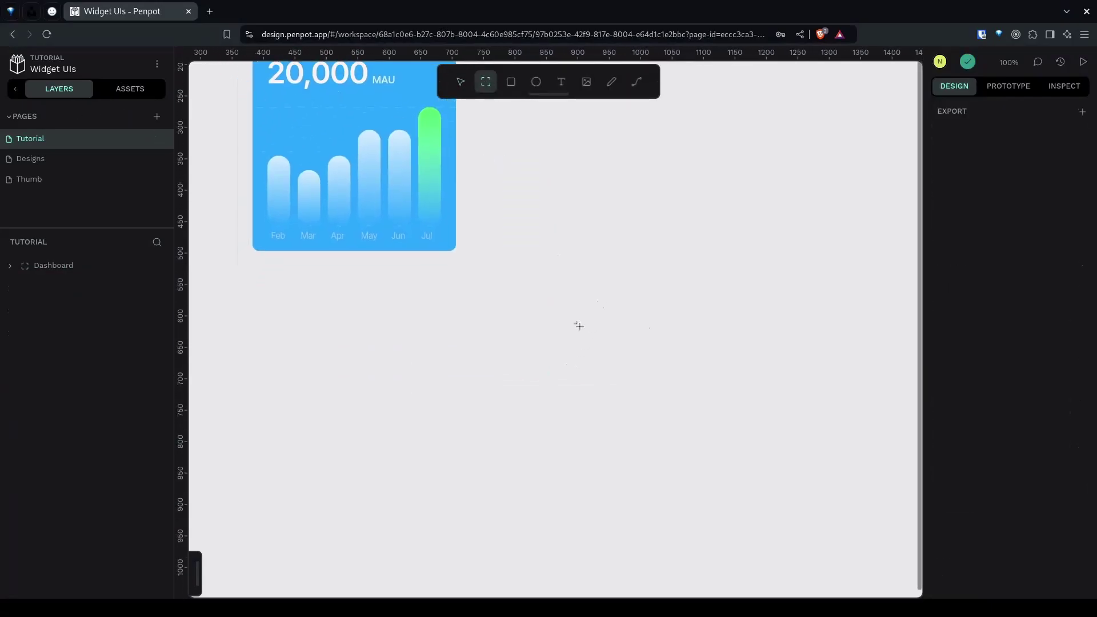
scroll(579, 325, left, 2)
scroll(579, 325, up, 1)
drag(387, 391, 416, 433)
click(962, 162)
text(300)
key(Return)
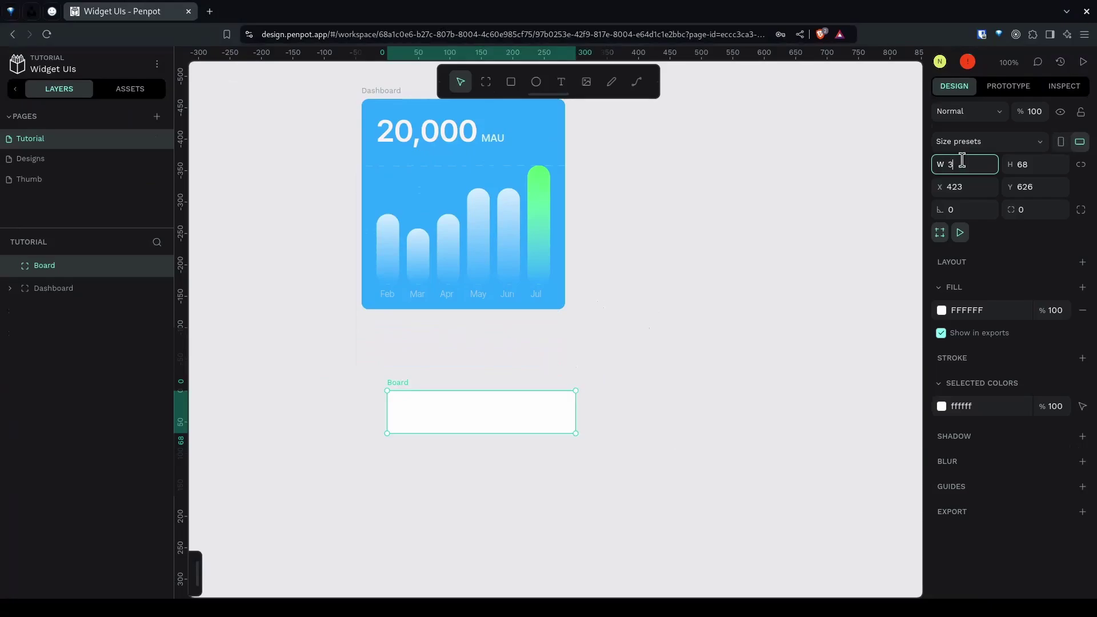
key(Tab)
text(320)
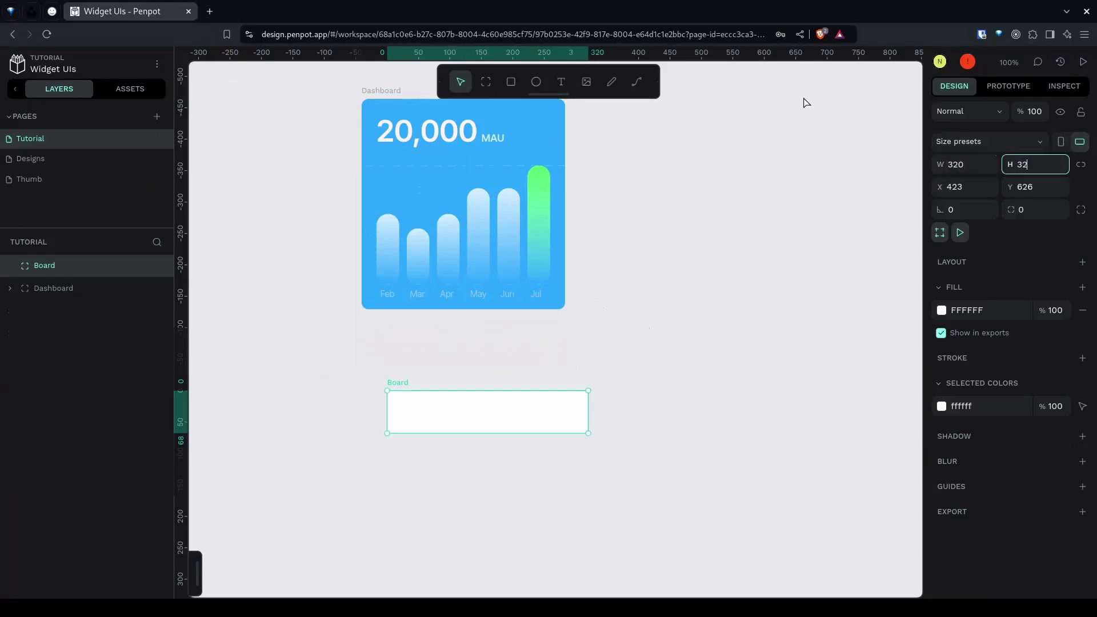
key(Tab)
Move the new board to the right, clear of the Dashboard board, and change its fill to light blue
scroll(676, 348, down, 2)
scroll(676, 348, right, 4)
drag(242, 327, 573, 323)
click(941, 311)
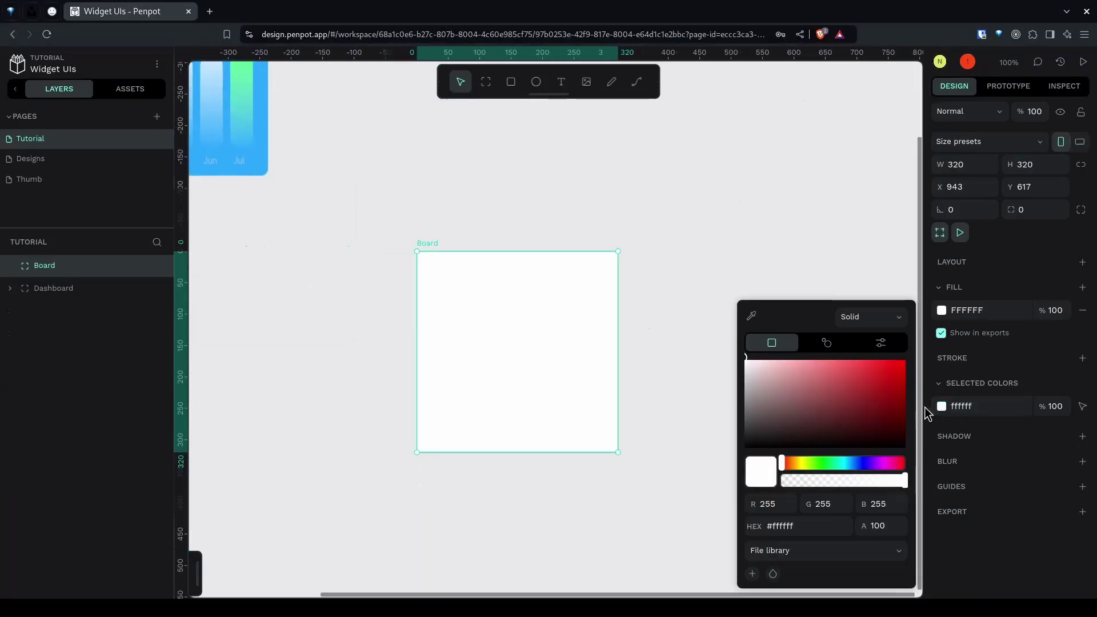
click(851, 463)
drag(857, 386, 867, 349)
click(680, 346)
drag(468, 338, 490, 345)
scroll(493, 350, up, 5)
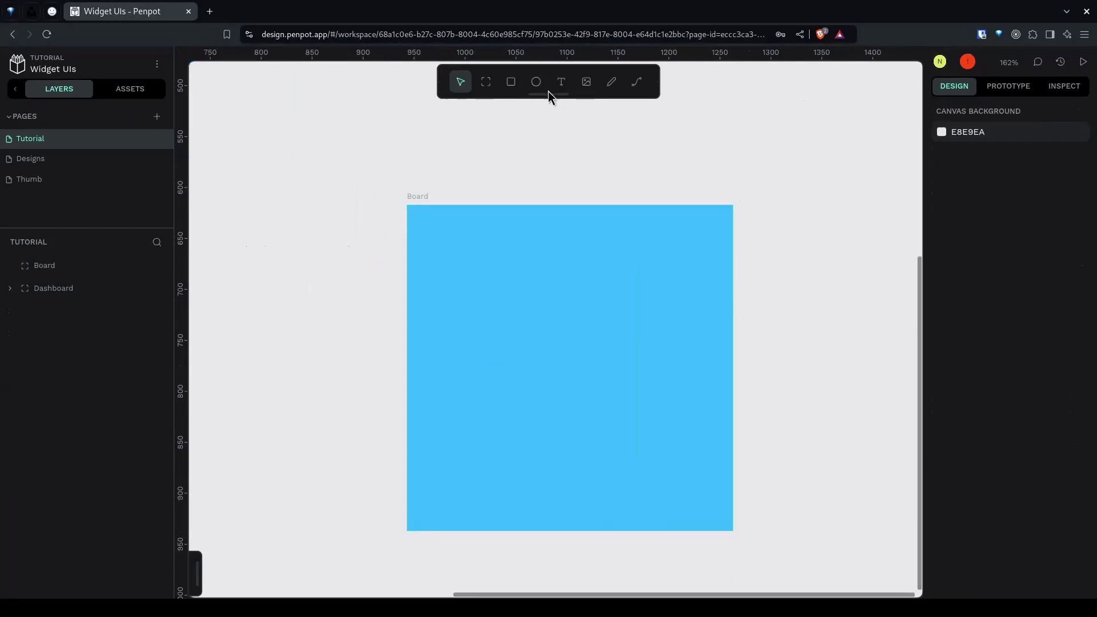
Add the text "30M" in the upper part of the blue board
click(561, 82)
click(455, 253)
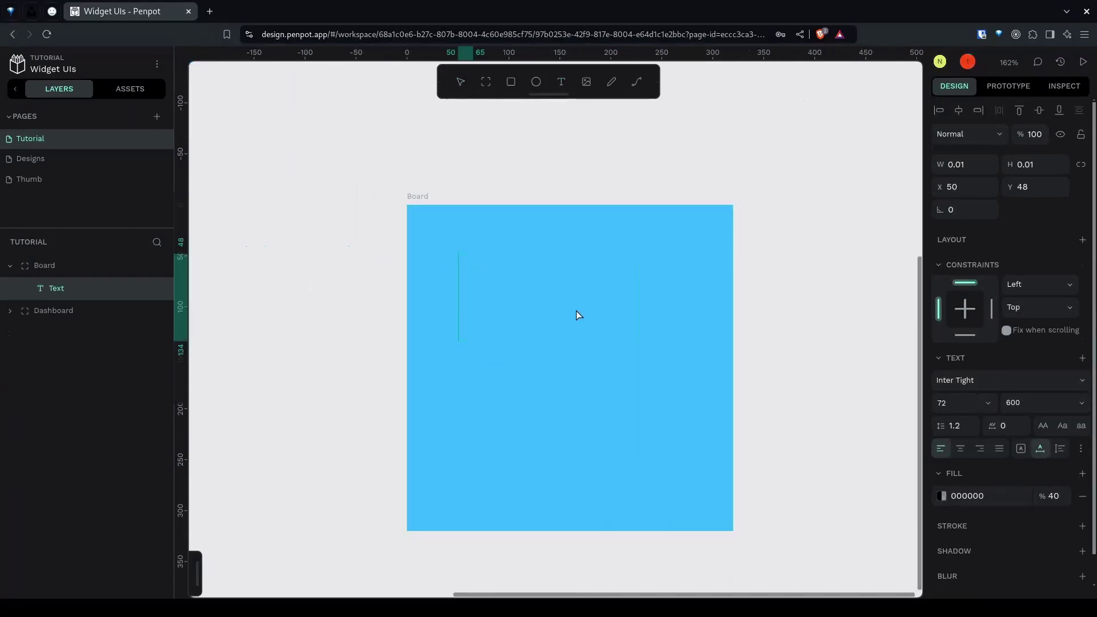
text(30M)
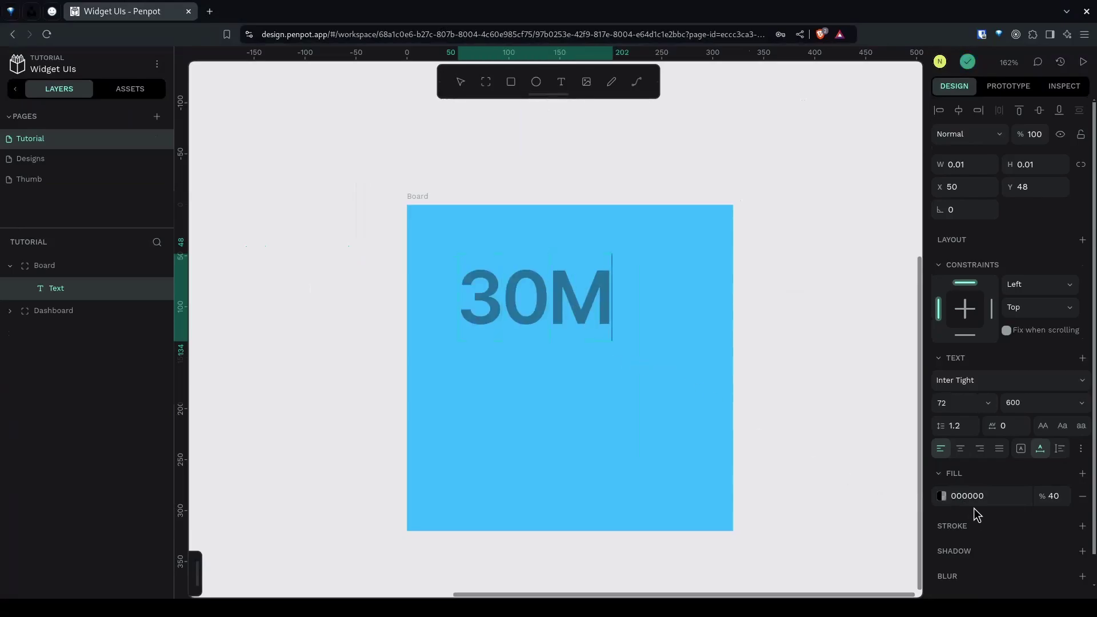
Try to set the 30M text's fill to fff at 100% opacity
click(1054, 496)
text(100)
key(Return)
click(970, 497)
text(fff)
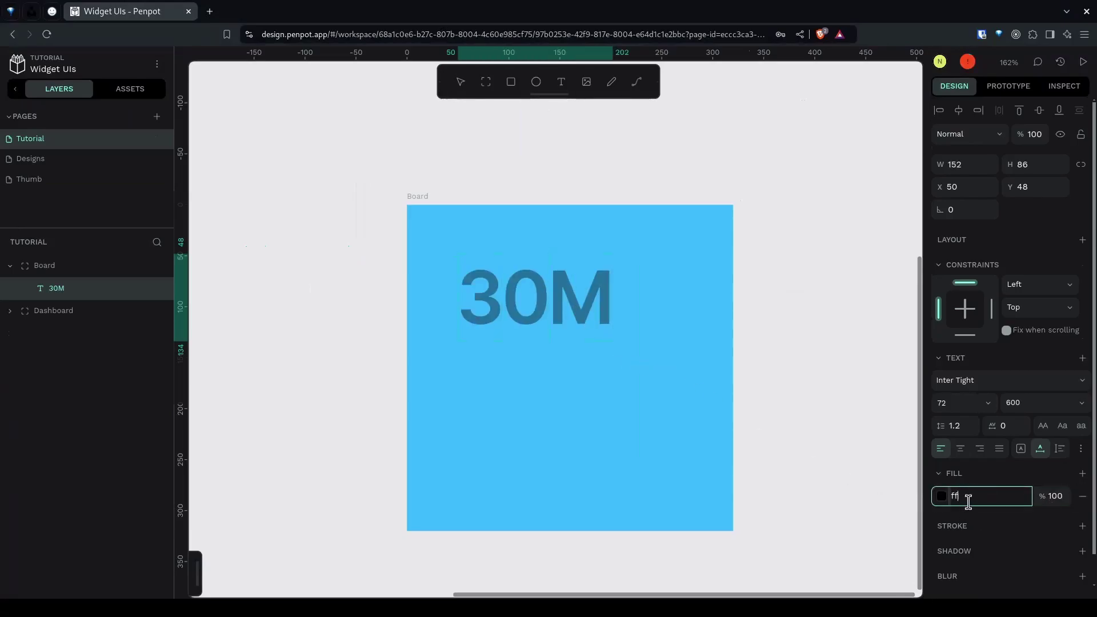
key(Tab)
click(532, 298)
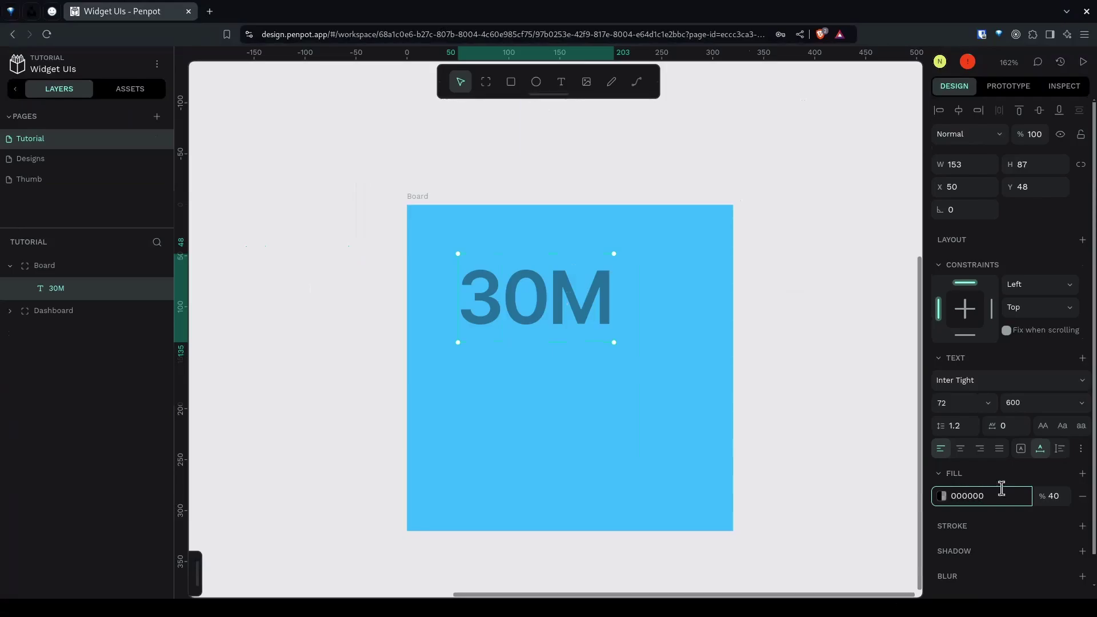
Remove the 30M text's existing fill and add a new solid white fill
click(1083, 496)
click(1082, 474)
click(941, 496)
click(745, 345)
click(812, 202)
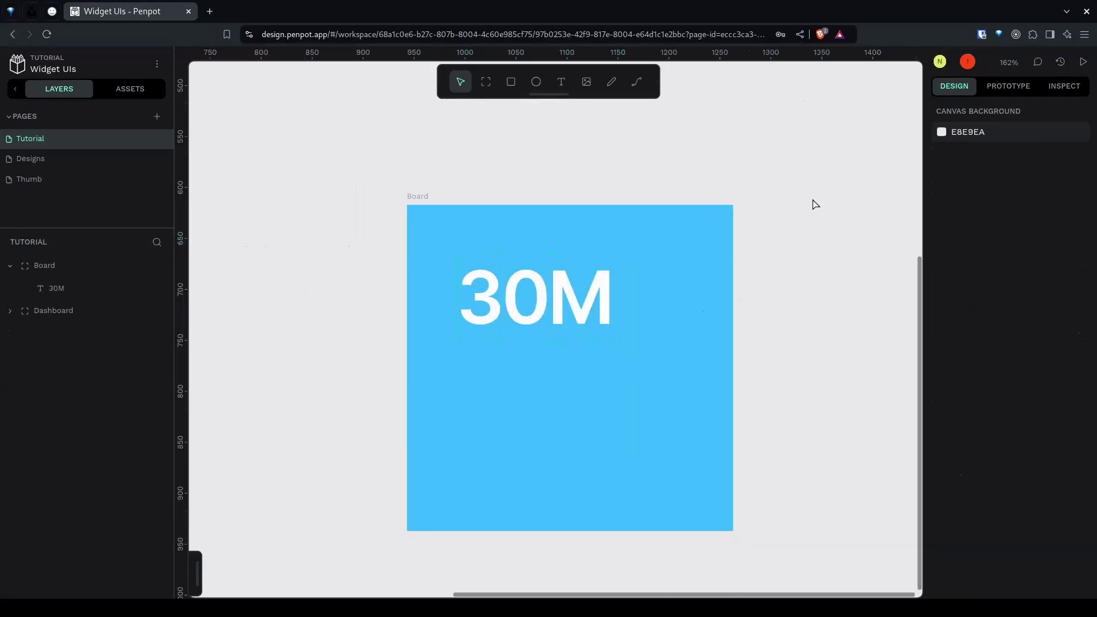
Move the 30M text to the board's upper-left corner, at X 23 and Y 17, and set its font size to 56
drag(538, 320, 513, 286)
click(952, 405)
text(64)
key(Tab)
click(952, 401)
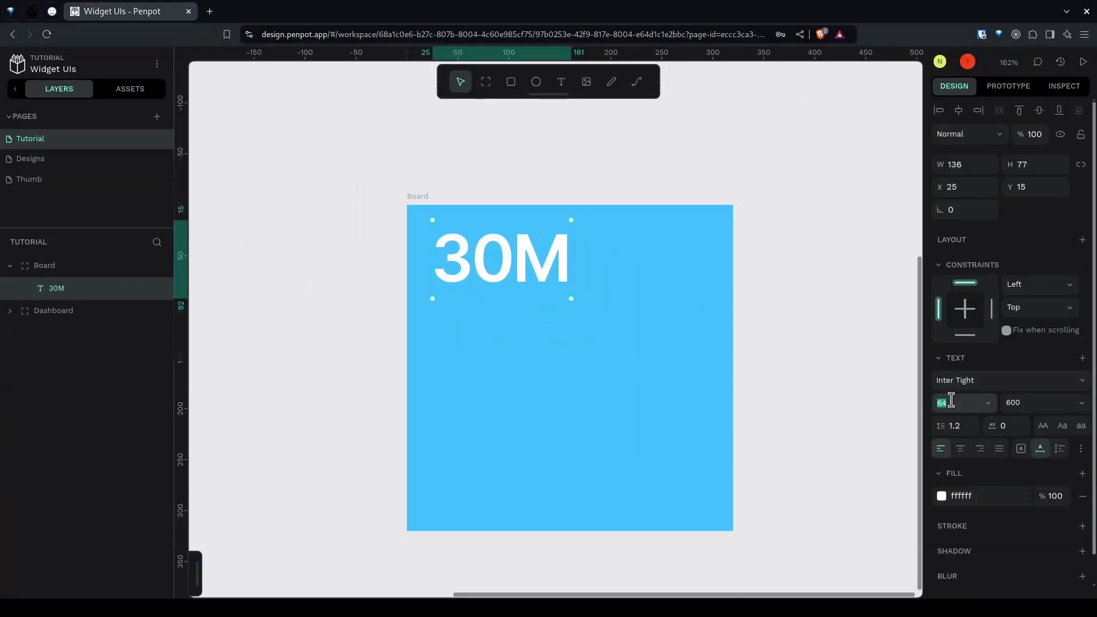
text(56)
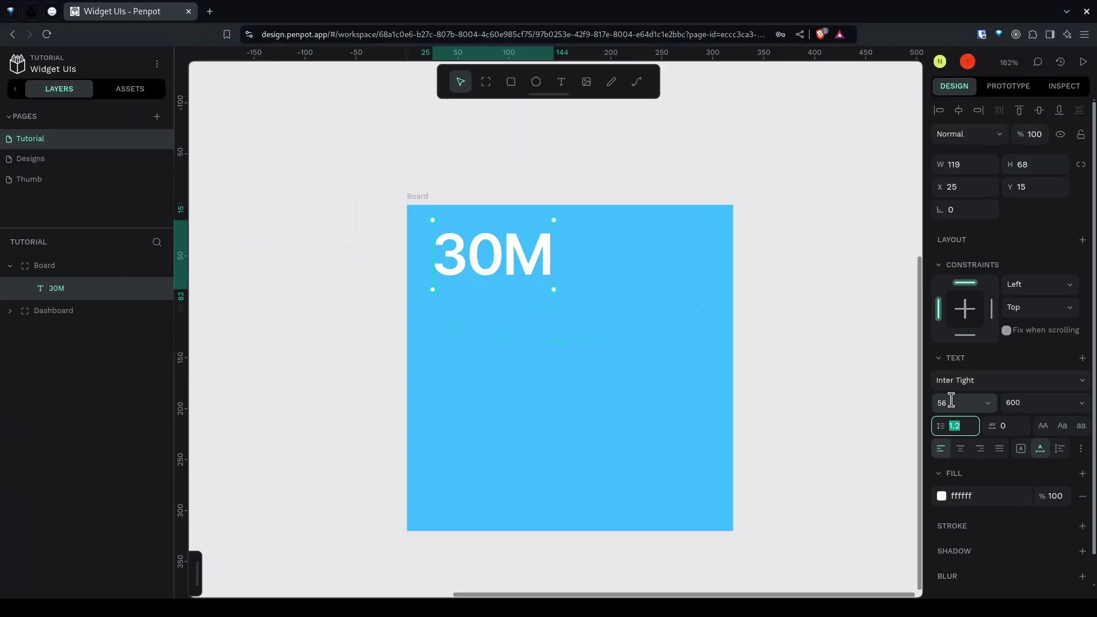
key(Tab)
click(508, 267)
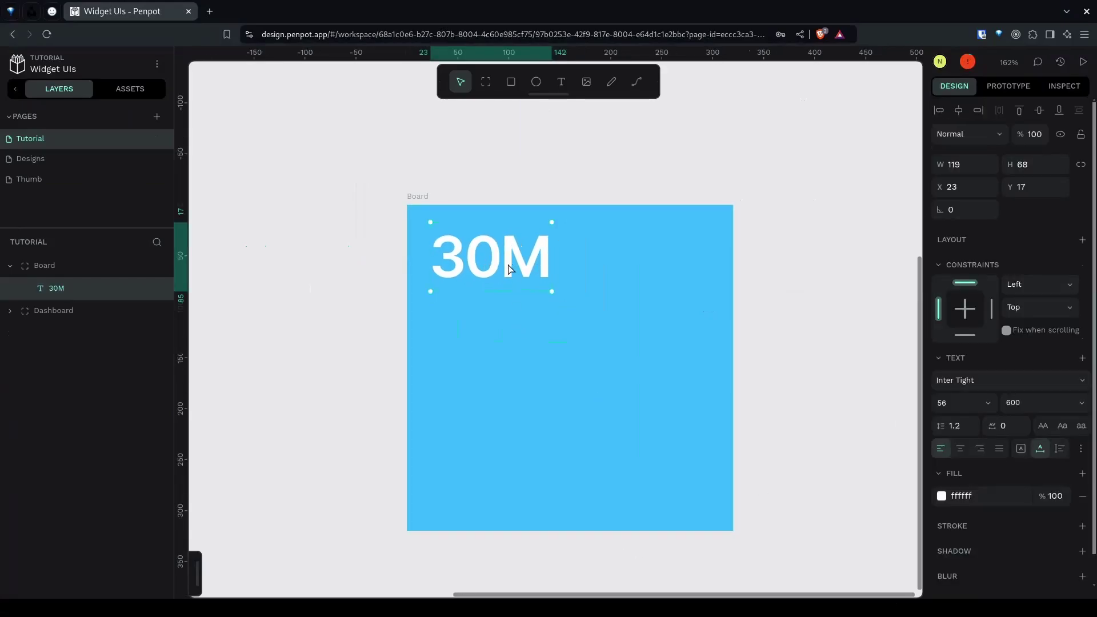
click(1028, 402)
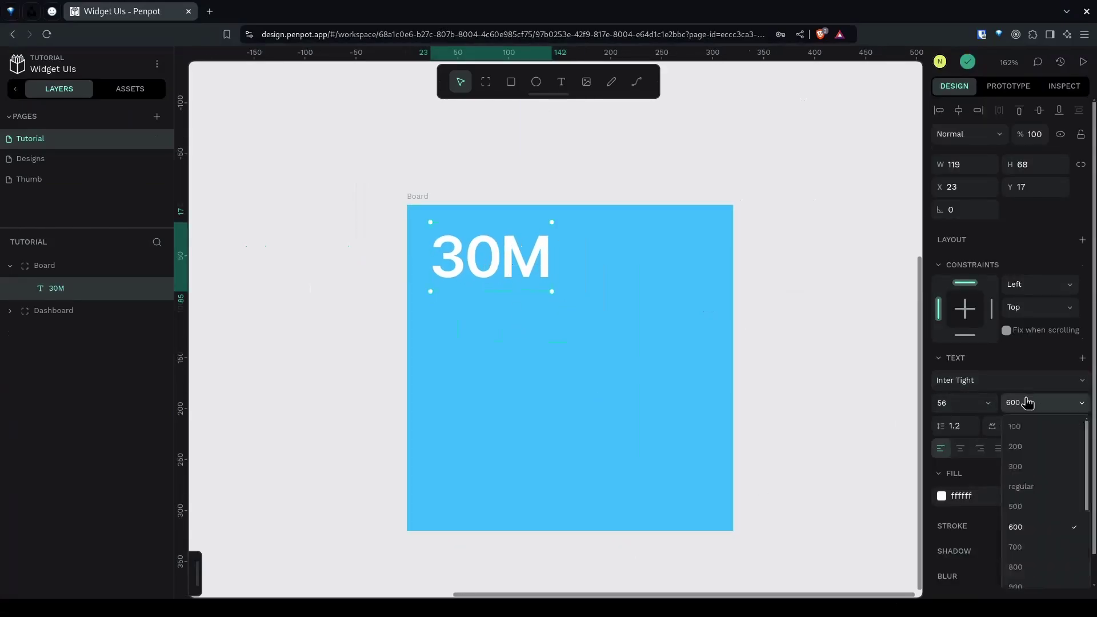
click(1020, 321)
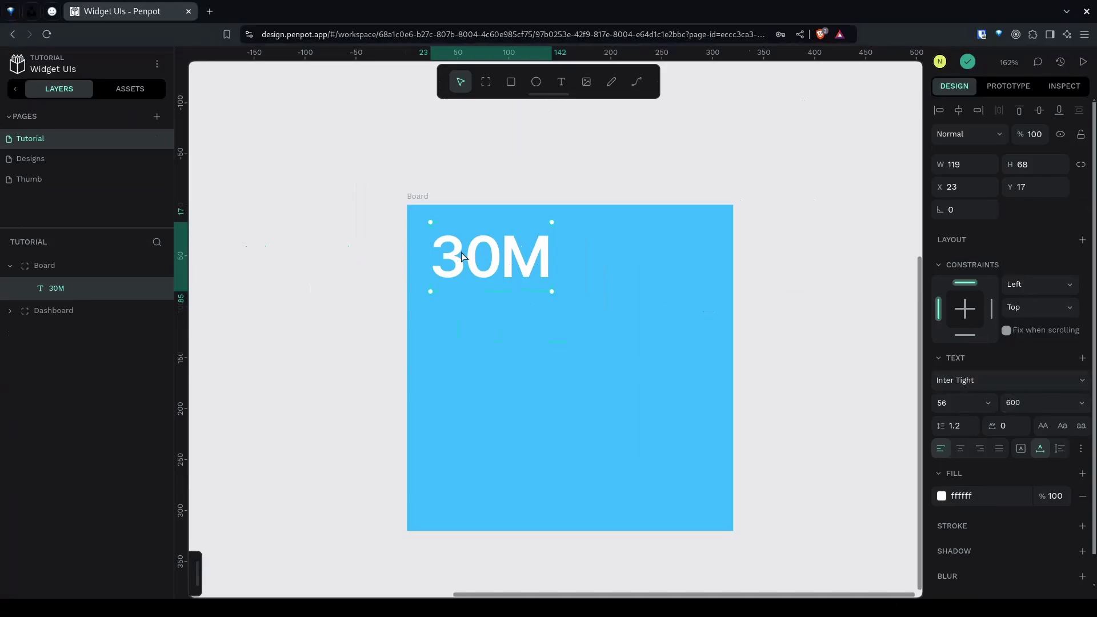
Duplicate the 30M text, place the copy to its right, and change the copy's wording to "MAU"
key(ctrl+d)
drag(468, 267, 603, 266)
double_click(603, 264)
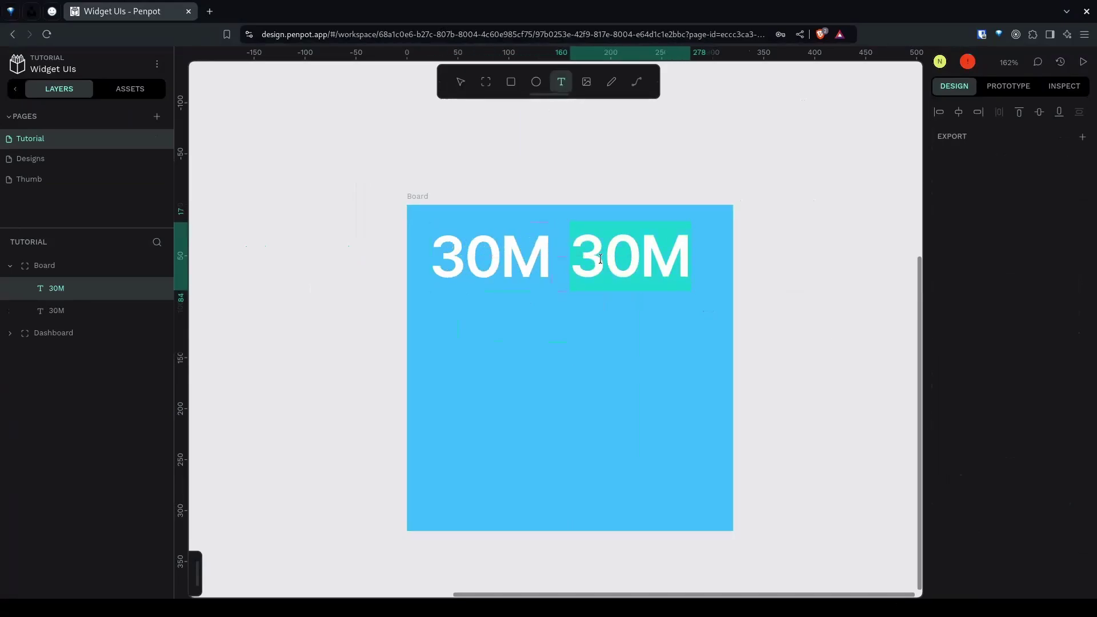
text(MAU)
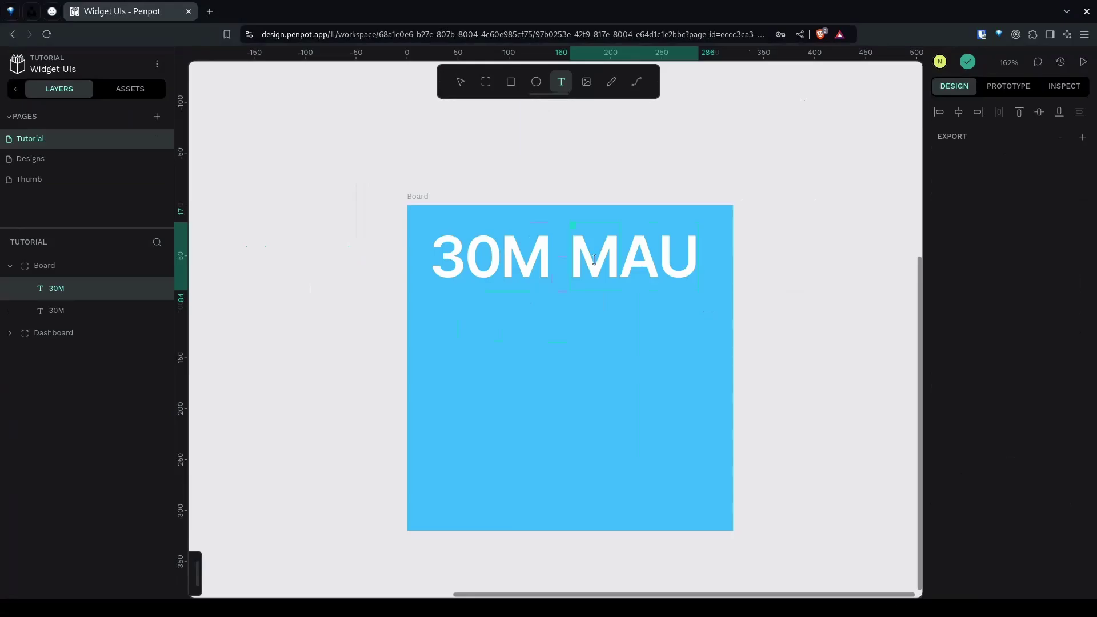
key(Escape)
Set the MAU text's font weight to 500 and its font size to 20
click(1025, 404)
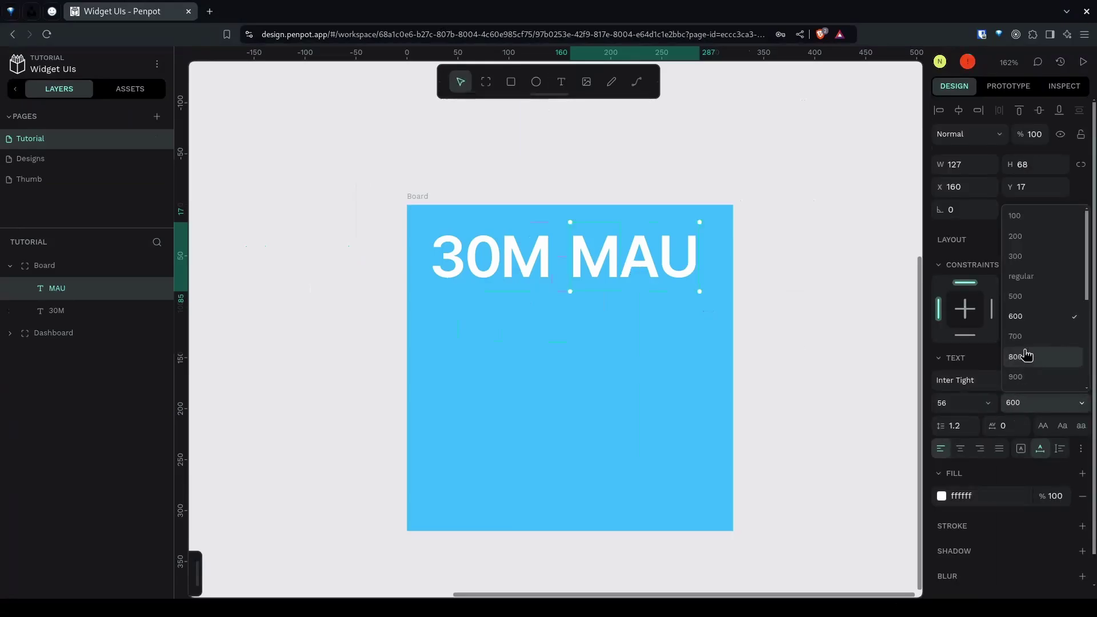
click(1025, 297)
click(964, 404)
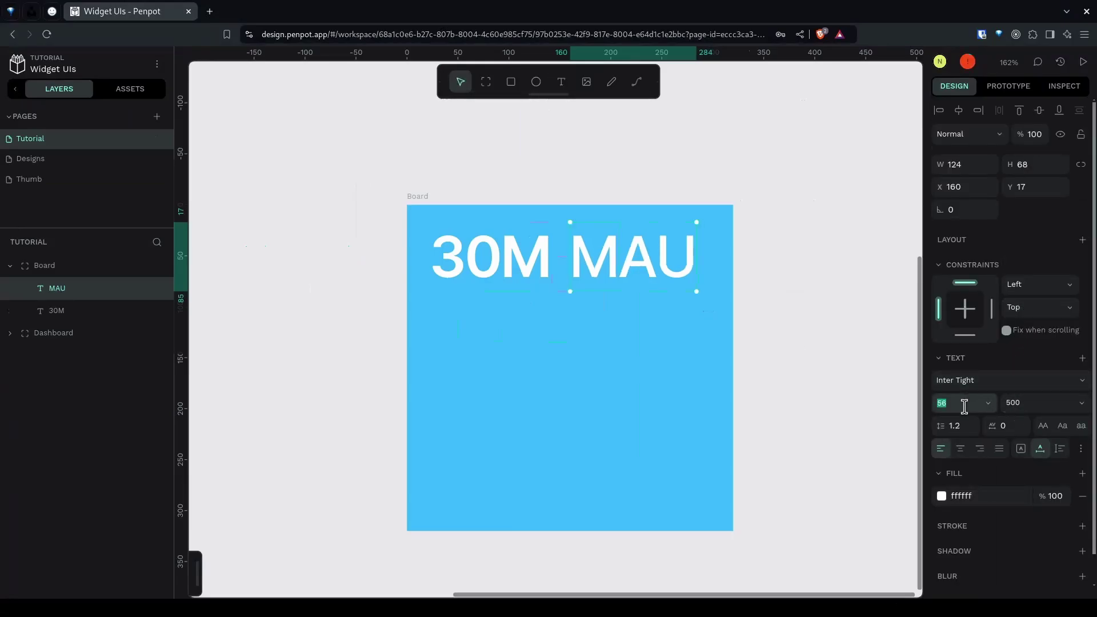
text(20)
key(Tab)
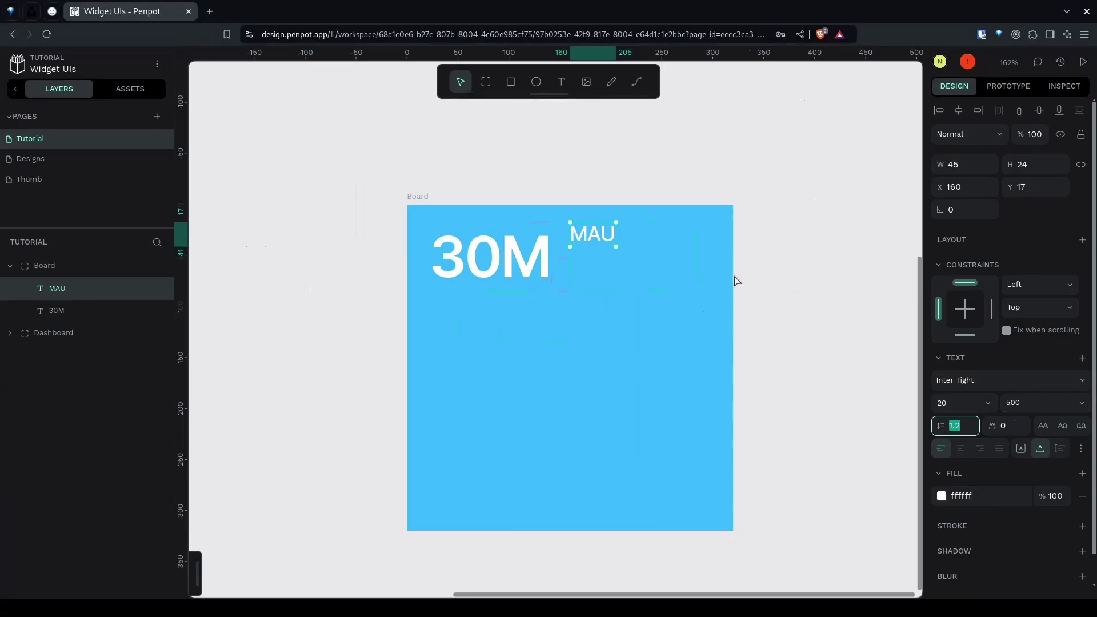
Place the MAU label just right of 30M near its baseline and set its fill opacity to 70%
drag(601, 243, 589, 278)
click(1067, 496)
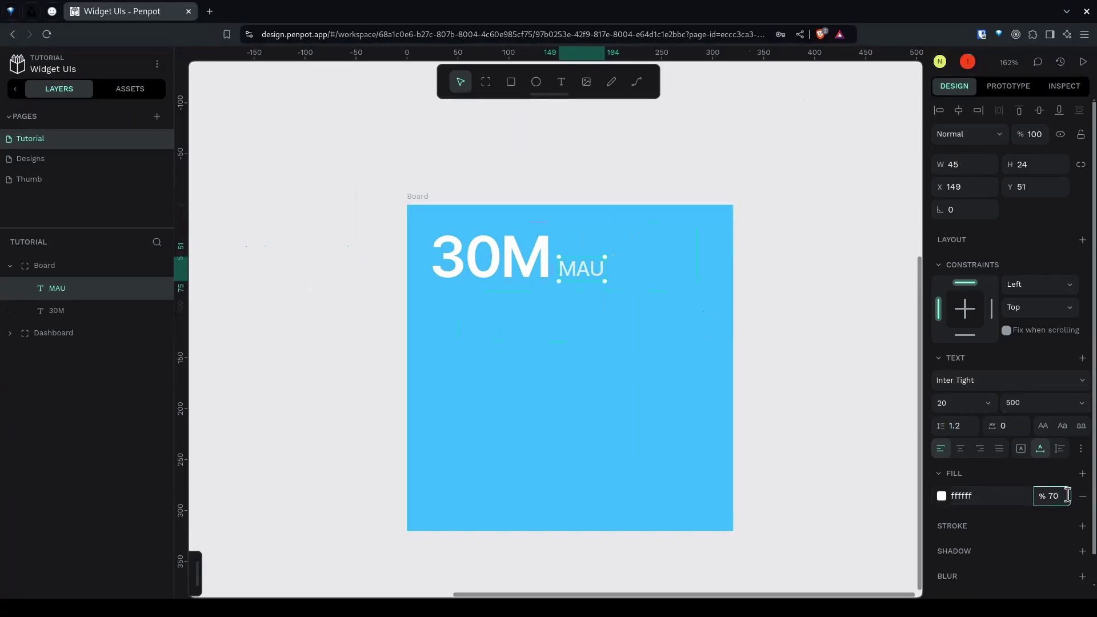
click(836, 425)
click(581, 272)
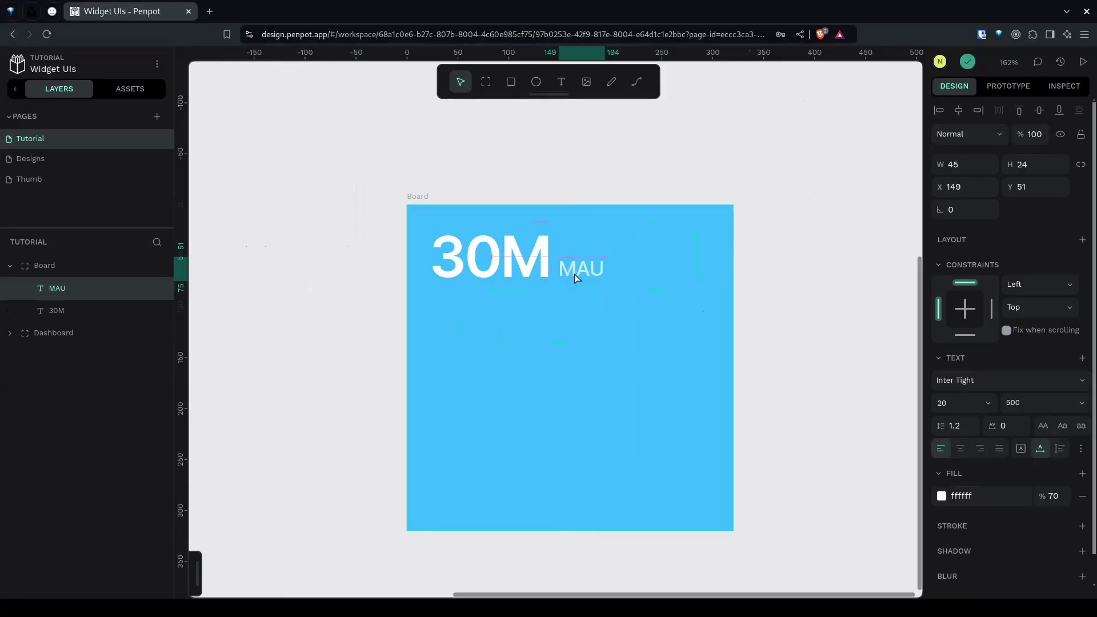
Change the 30M text to "30.5M" and shift the MAU label right so it sits just beside the number
click(500, 268)
double_click(499, 268)
text(.5)
key(Escape)
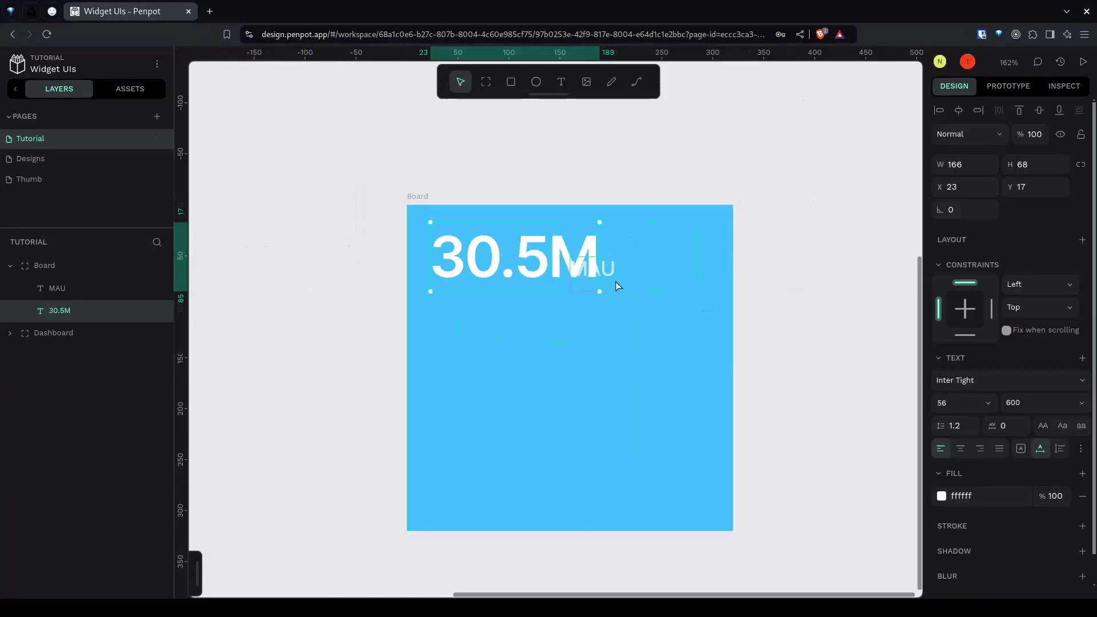
drag(609, 268, 640, 268)
key(Right)
key(Right)
key(Right)
Nudge the 30.5M and MAU texts together to 20 px from the board's left edge and 16 px from its top
click(523, 250)
key(ctrl+a)
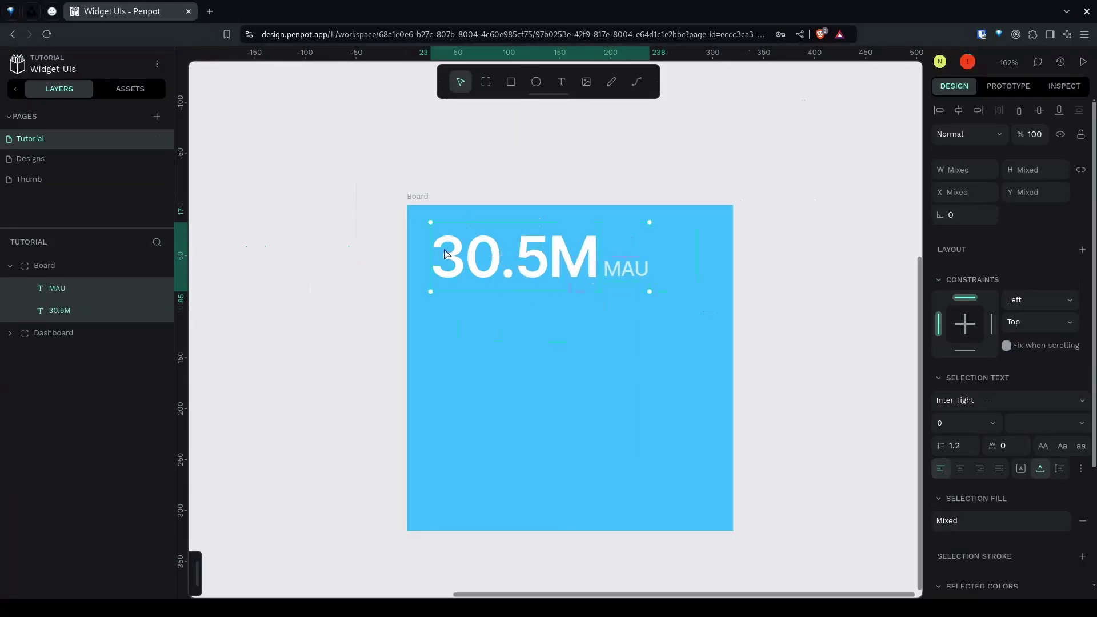
key(alt)
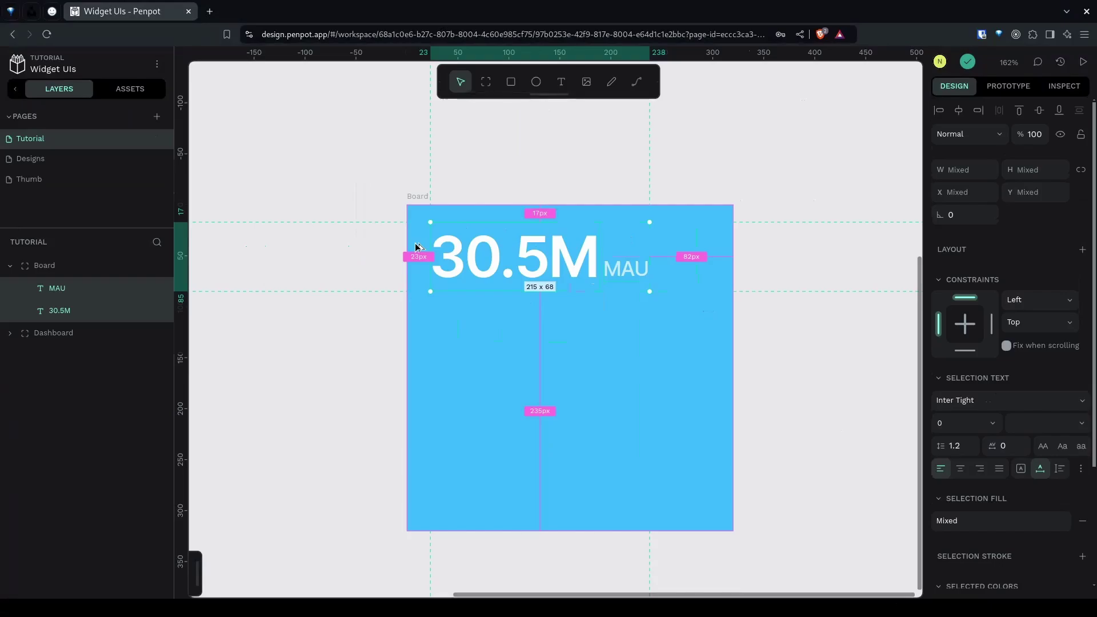
key(Left)
key(Left)
key(Left)
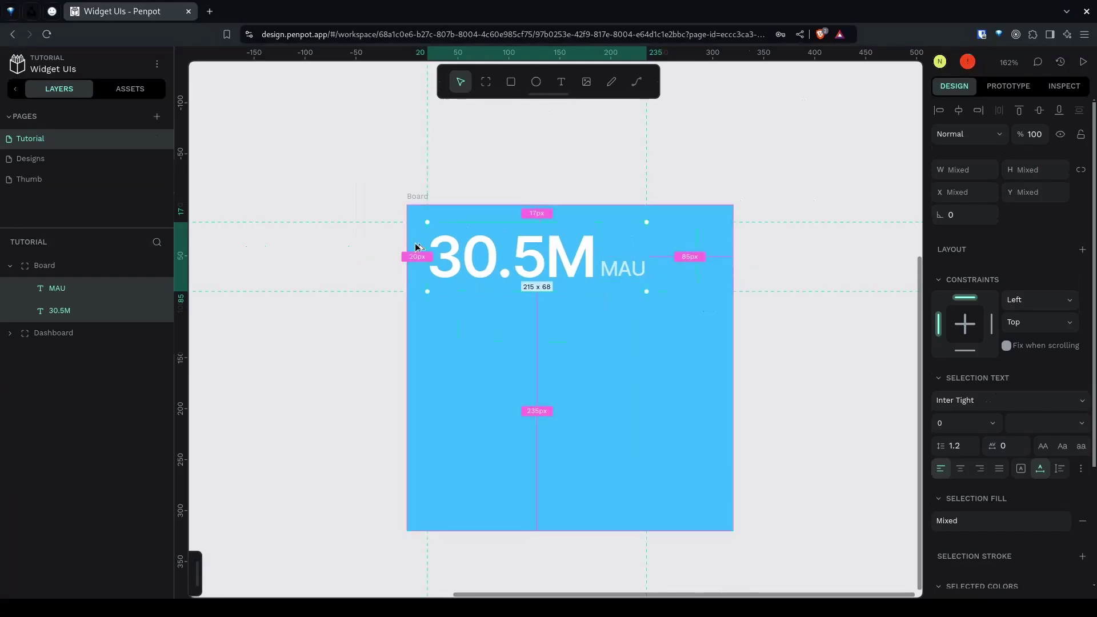
key(Up)
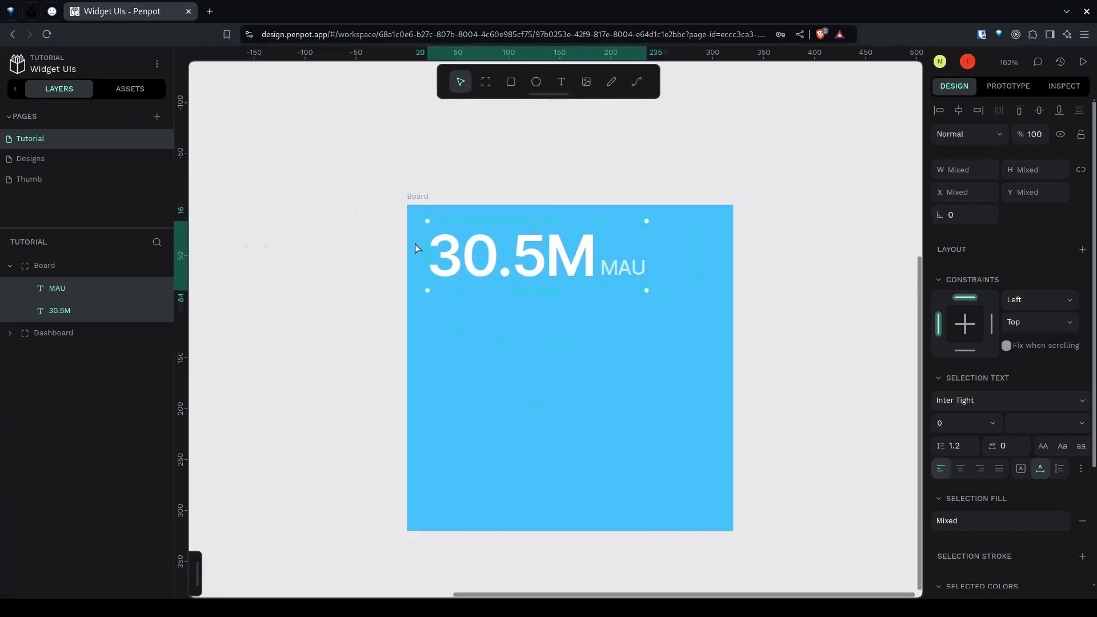
key(alt)
click(369, 334)
Draw a vertical bar about 39 × 178 on the board's bottom edge, 20 px from its left edge, and fully round its corners
drag(599, 321, 565, 319)
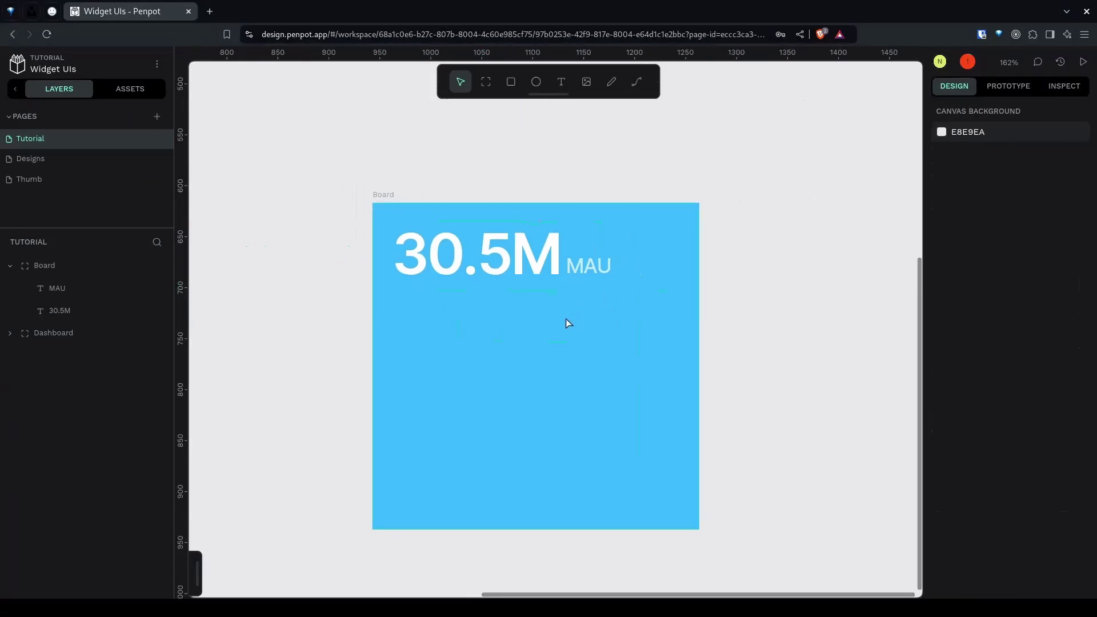
scroll(566, 319, right, 1)
scroll(566, 318, down, 1)
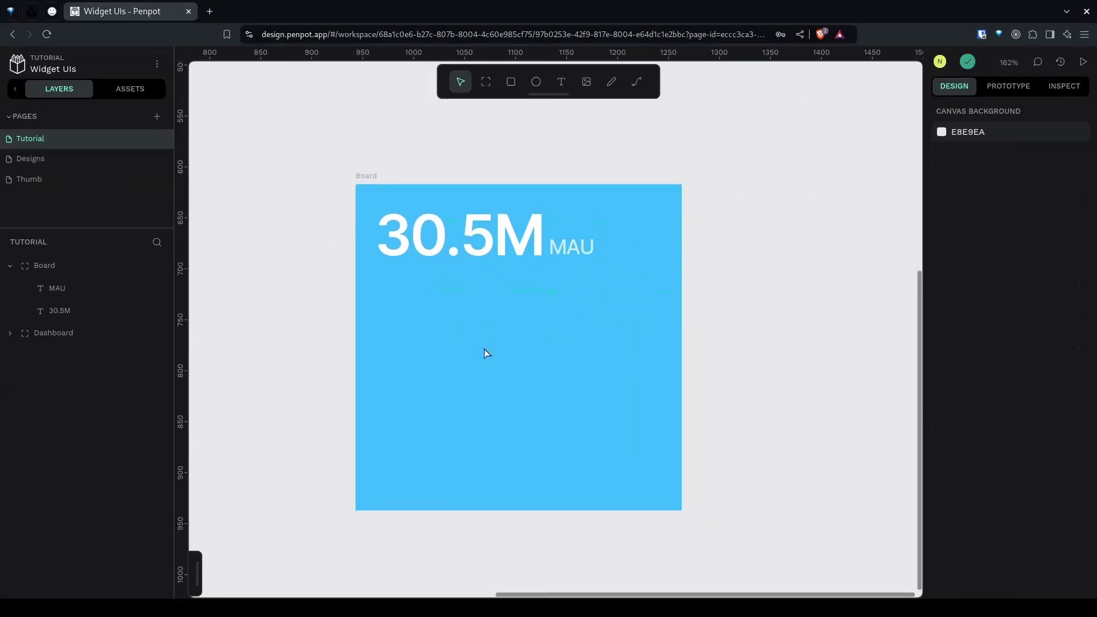
click(510, 84)
mouse_move(383, 329)
mouse_down()
mouse_move(404, 478)
mouse_move(423, 511)
mouse_up()
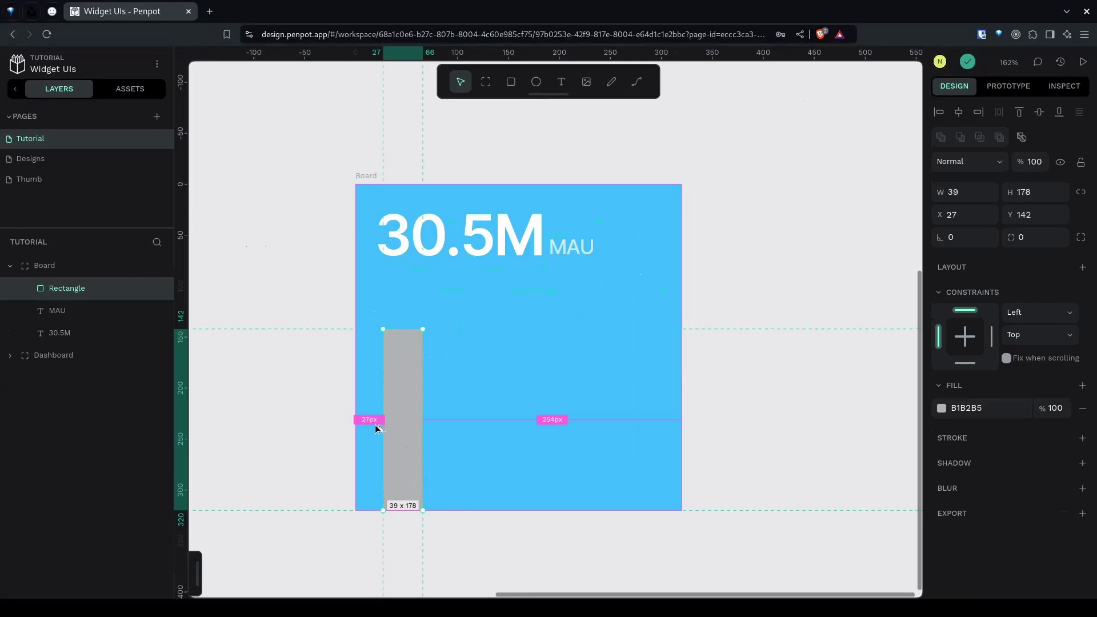
drag(398, 436, 389, 435)
click(1045, 243)
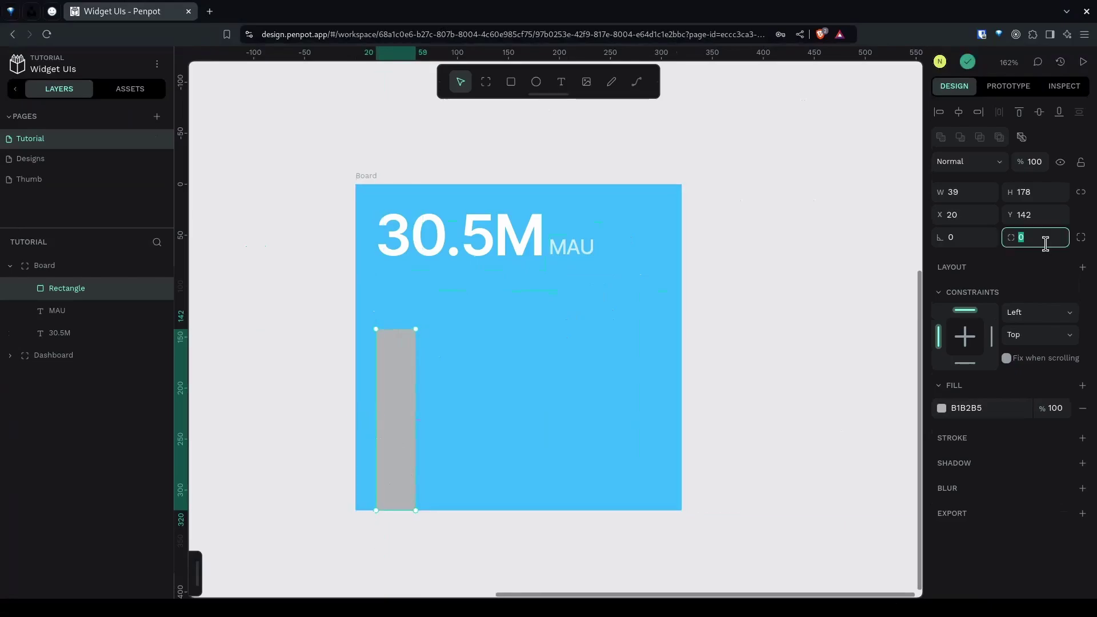
click(828, 345)
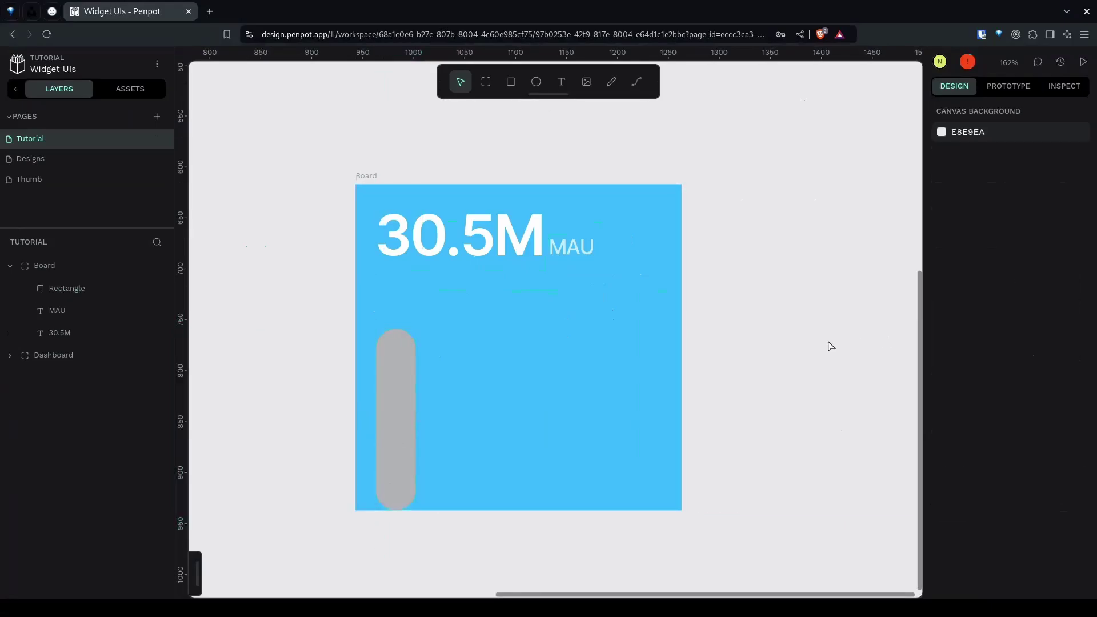
Give the bar a vertical linear gradient fill from opaque white at the top to fully transparent white at the bottom
click(398, 393)
click(941, 408)
click(872, 318)
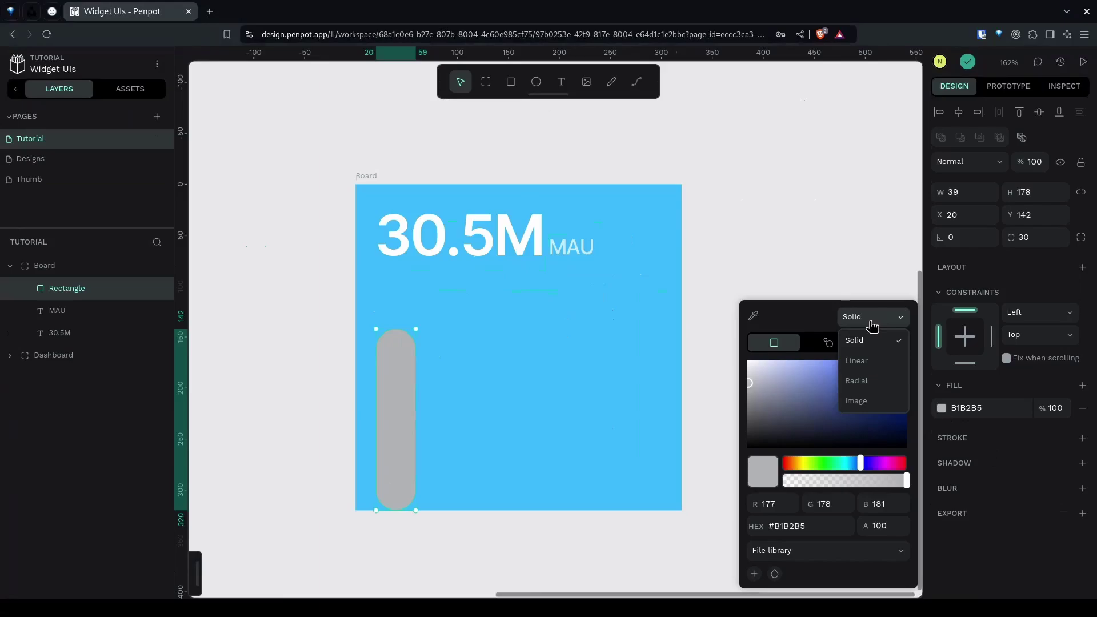
click(869, 362)
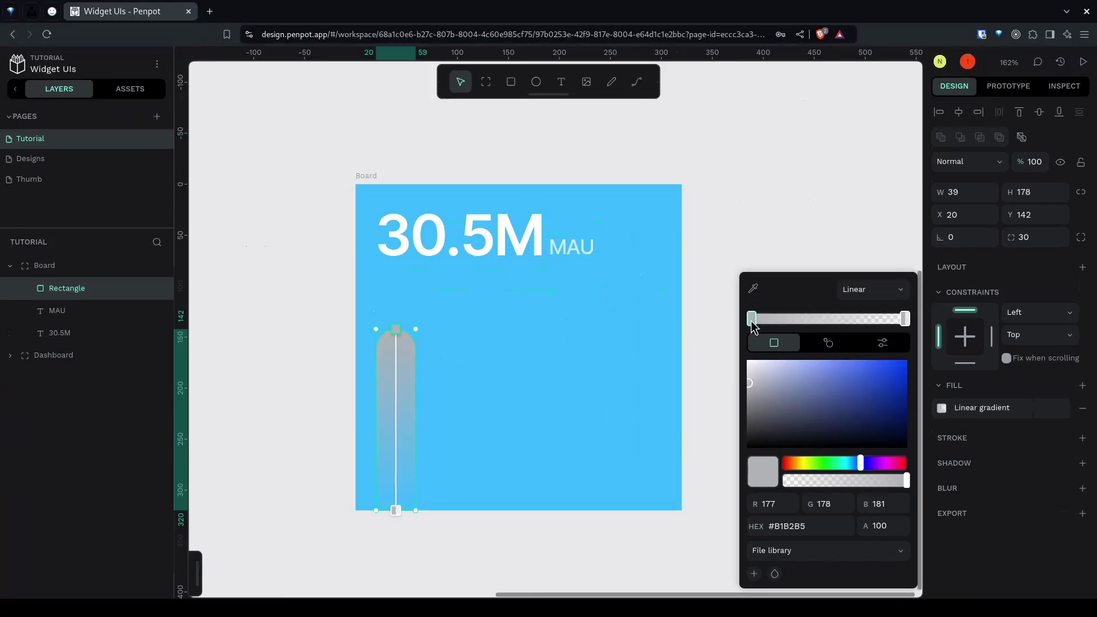
drag(762, 384, 722, 331)
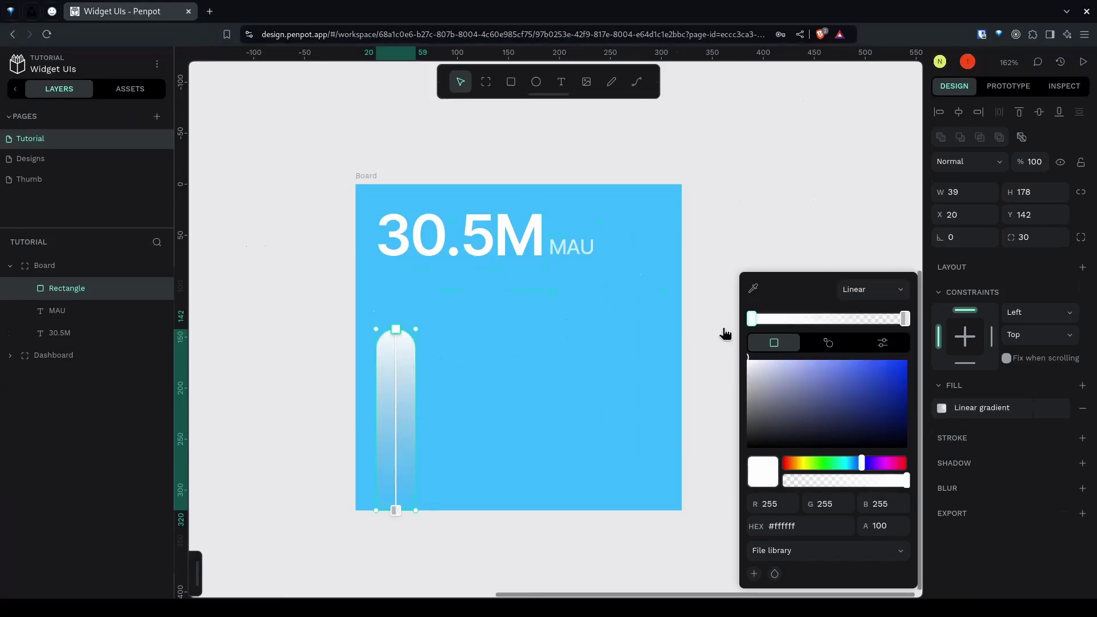
click(907, 320)
drag(798, 418, 715, 329)
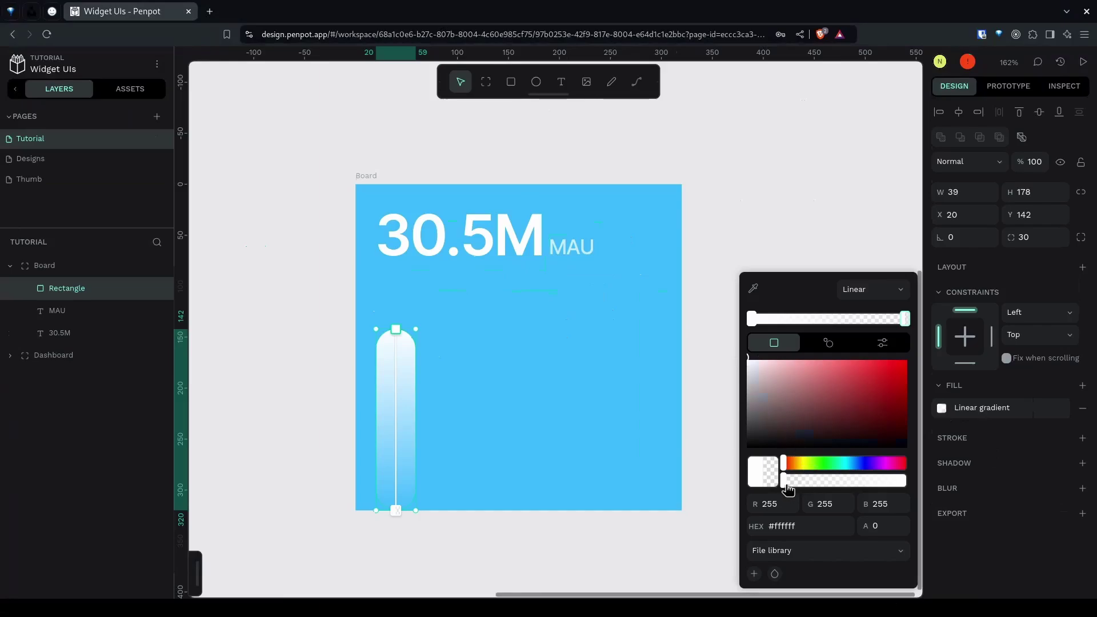
drag(786, 484, 691, 479)
click(510, 564)
Move the bar straight up until it sits 20 px above the board's bottom edge, checking the distance
click(409, 435)
drag(396, 465, 396, 448)
key(alt)
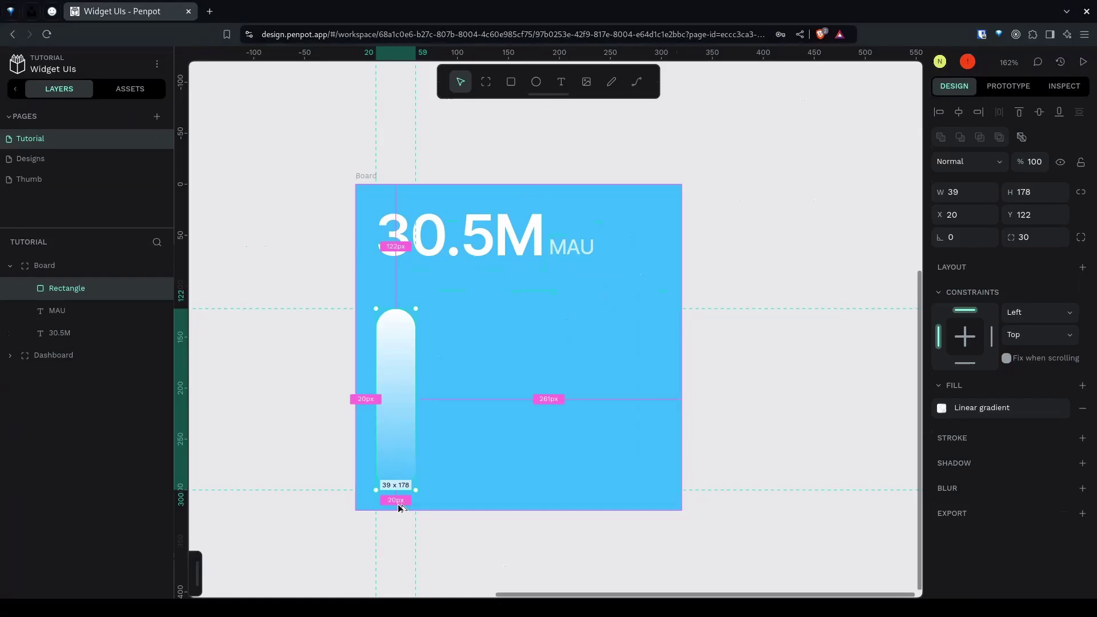
click(505, 582)
Duplicate the bar and place the copy directly against its right side at the same height
click(393, 449)
key(ctrl+d)
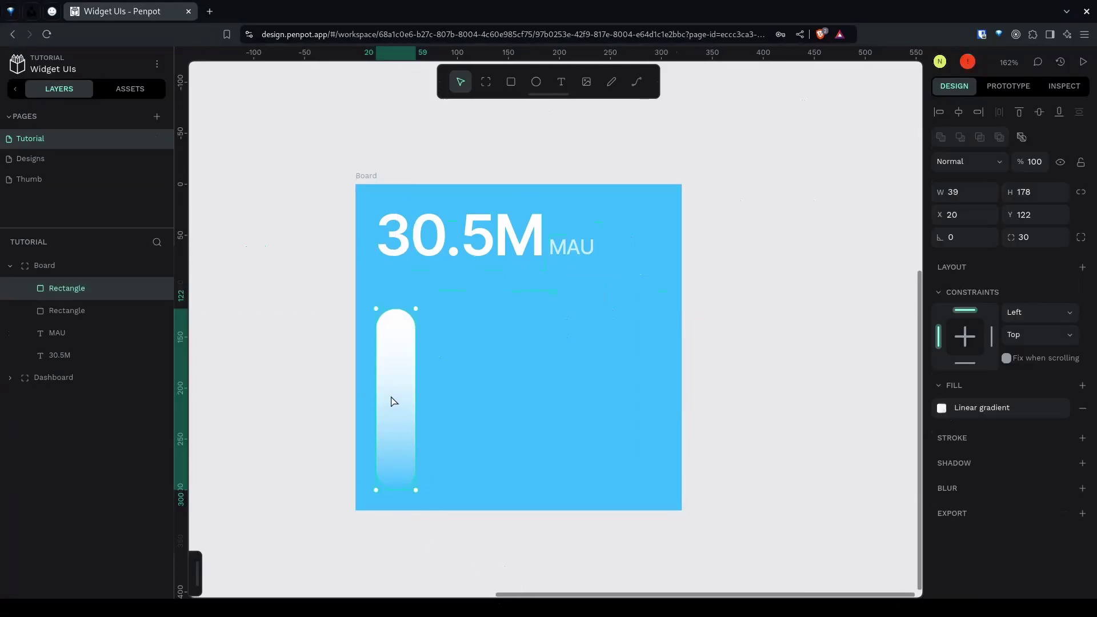
drag(392, 400, 423, 398)
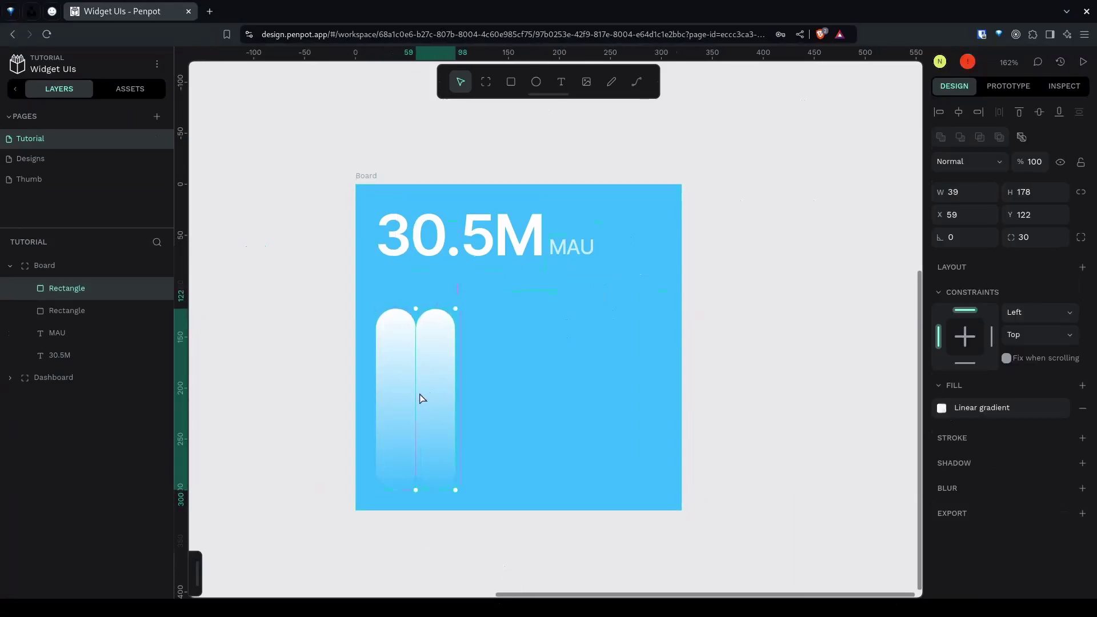
Combine the two bars into a flex layout
shift+click(397, 381)
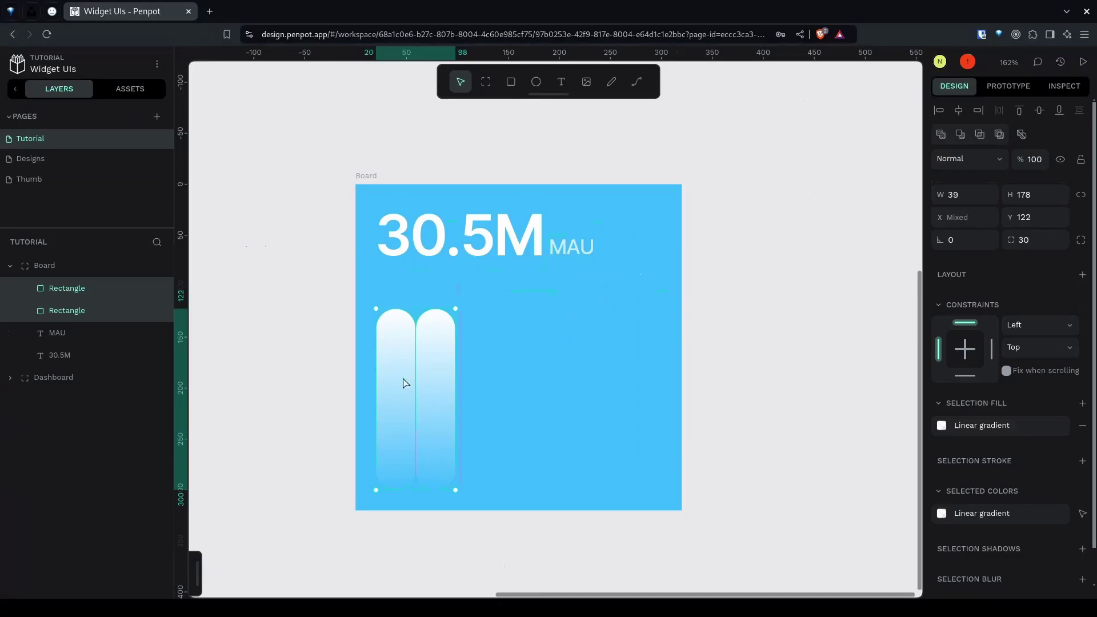
right_click(408, 384)
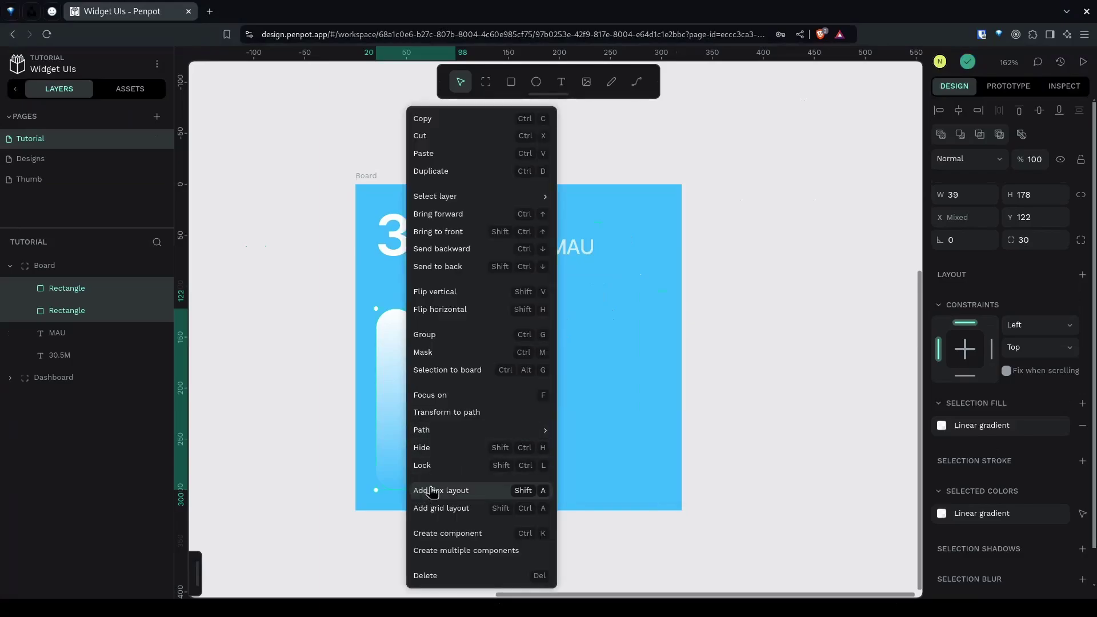
click(454, 487)
Duplicate the right-hand bar four times inside the flex layout to make a row of six bars
click(25, 288)
click(437, 364)
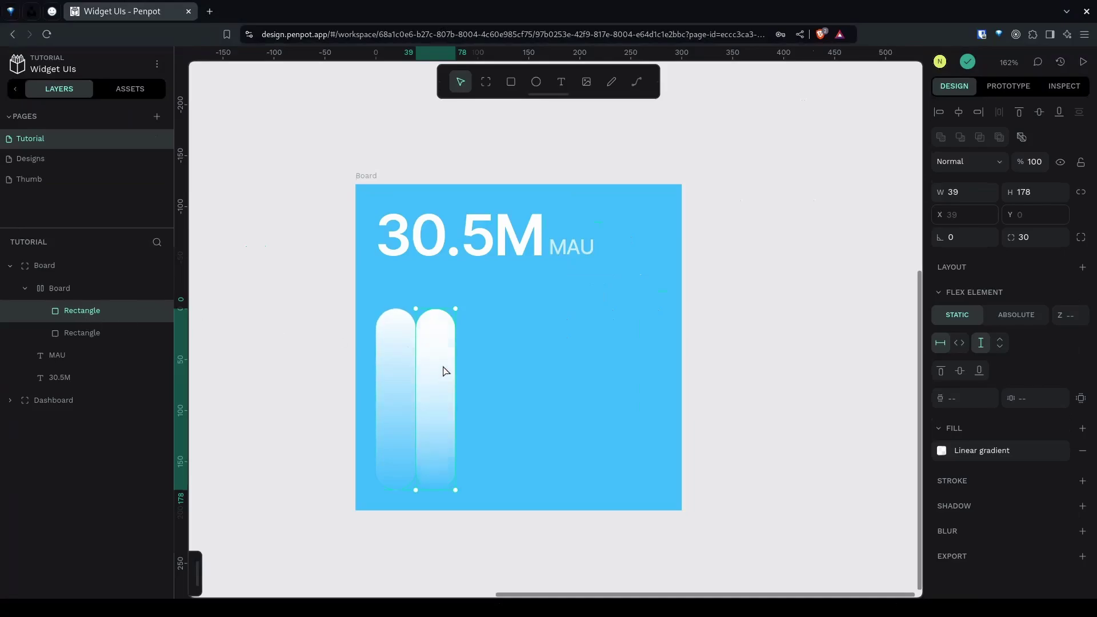
key(ctrl+d)
key(ctrl+d)
key(ctrl+d)
key(ctrl+d)
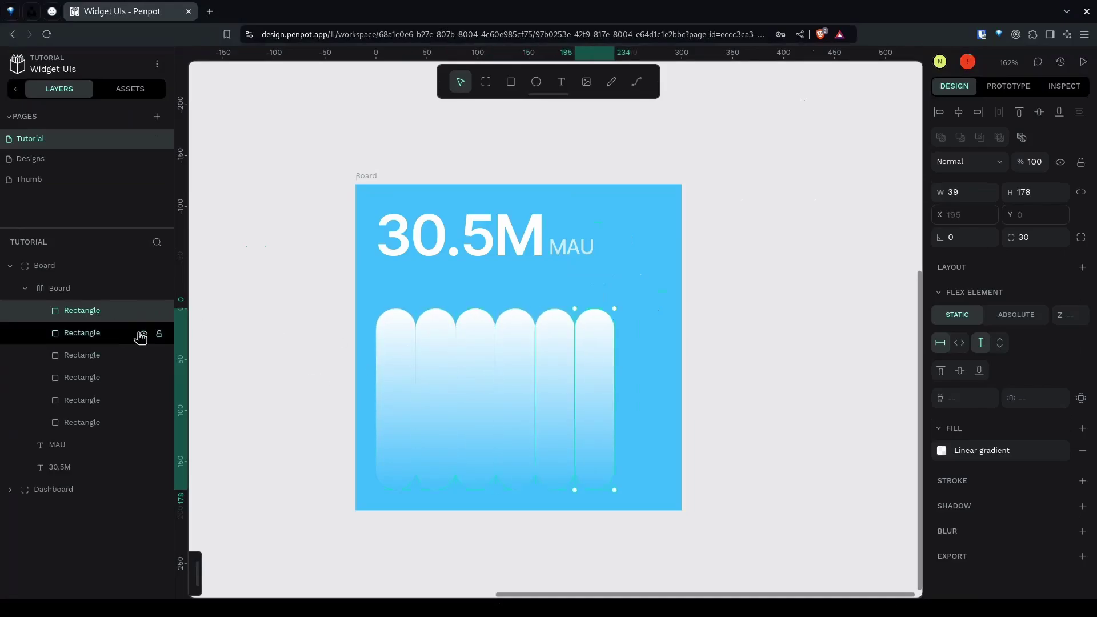
Set the bar container's flex layout to row direction with a 10 px column gap and align its items to the bottom
key(shift+Return)
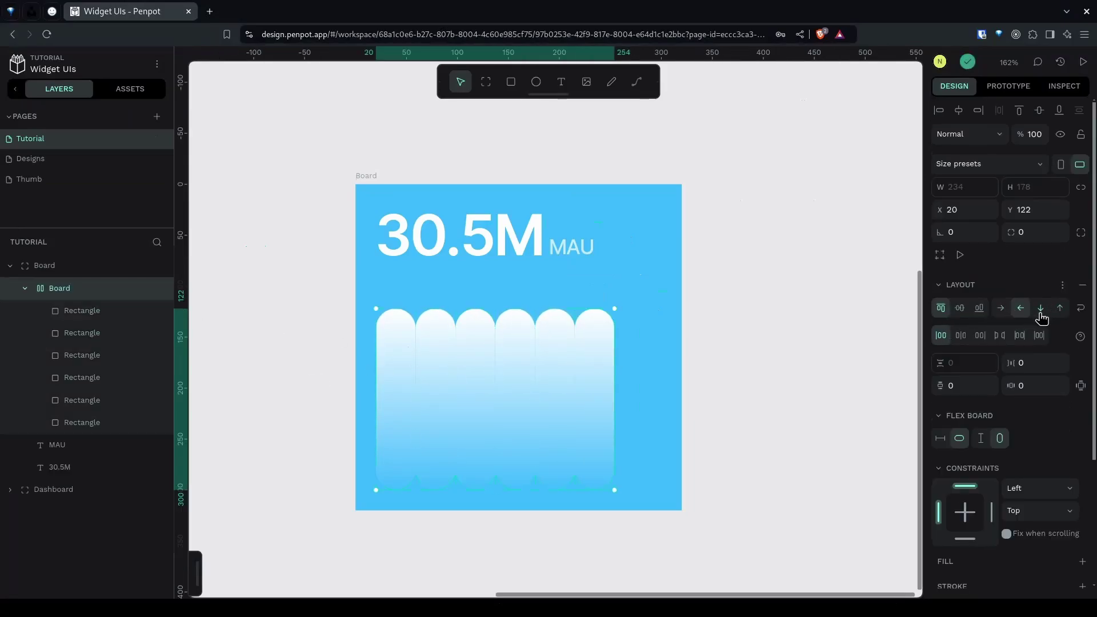
click(1039, 308)
click(1000, 308)
click(1037, 364)
text(10)
key(Return)
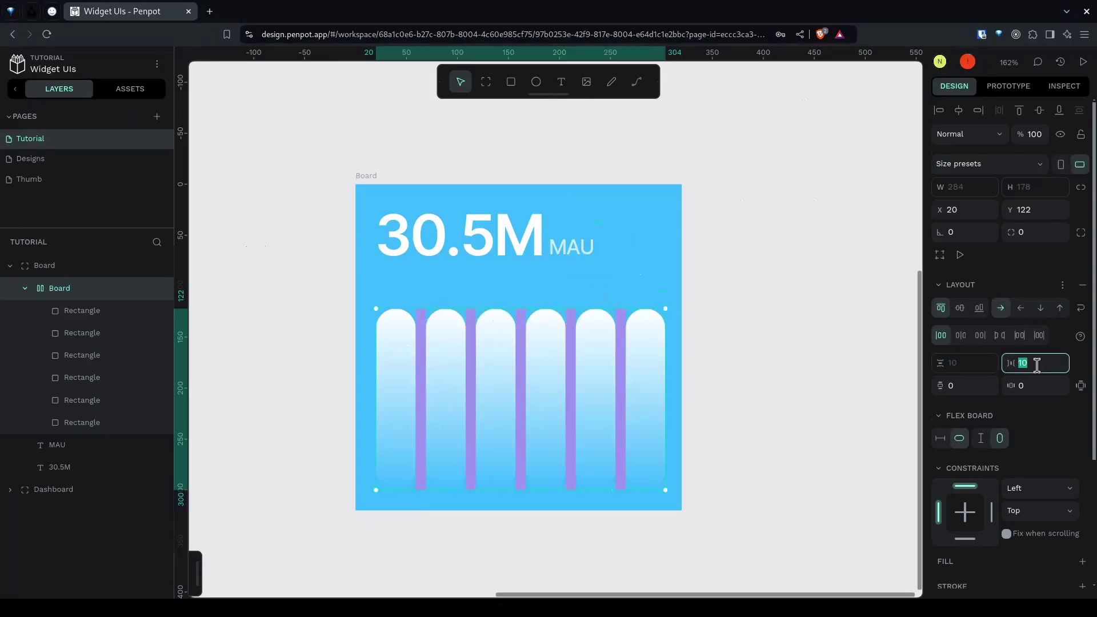
key(Down)
key(Up)
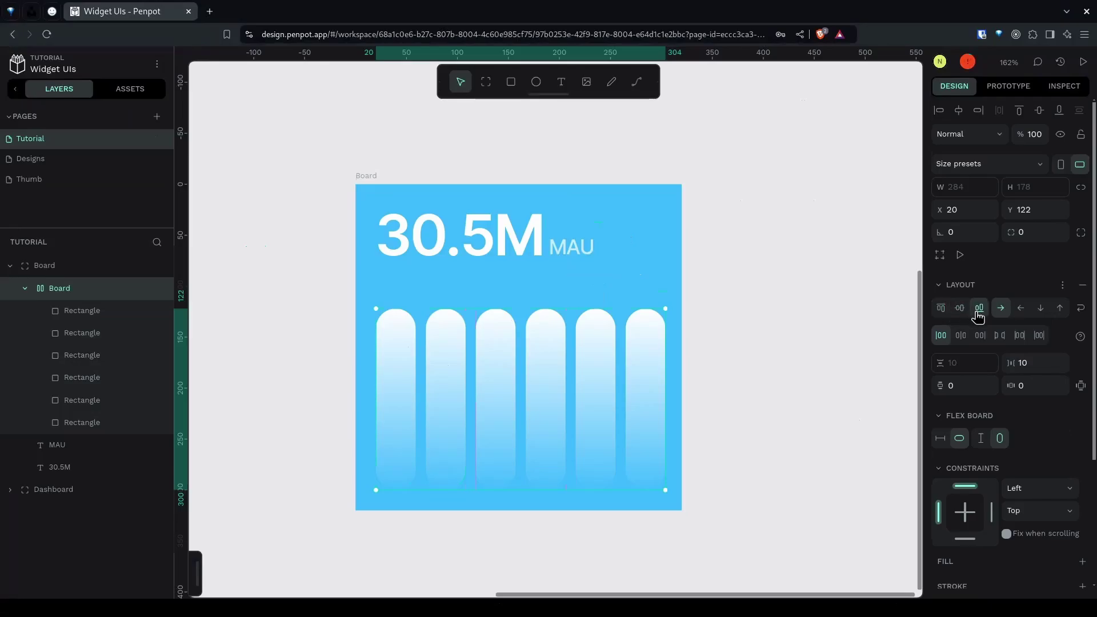
Shorten the first five bars from their tops to varied heights, making the first and fifth the shortest
click(397, 326)
drag(392, 307, 390, 350)
click(444, 338)
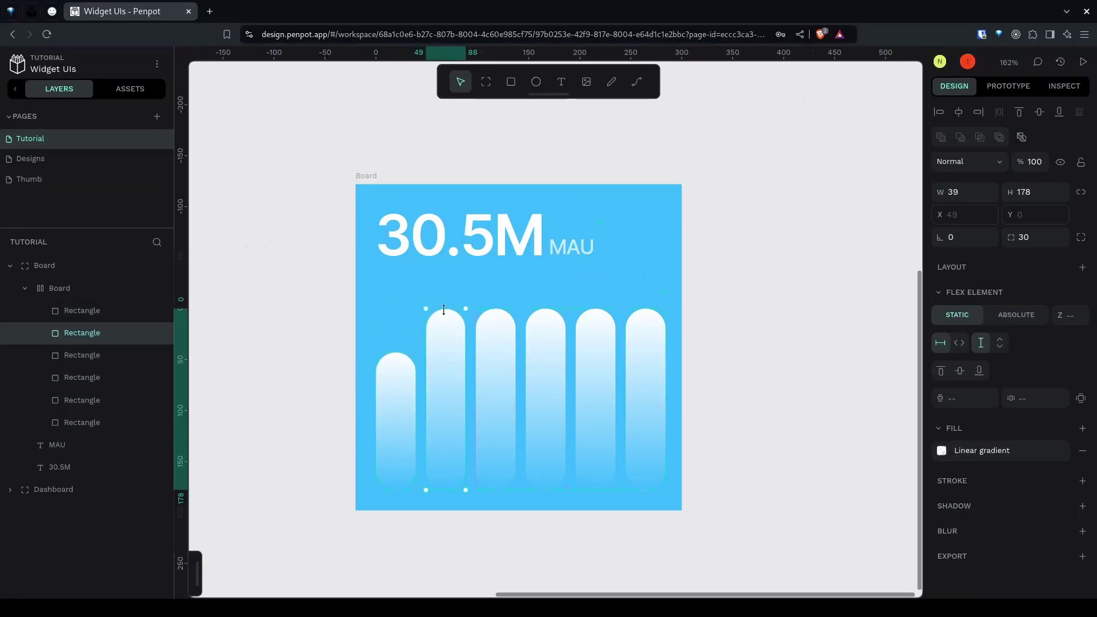
click(487, 329)
drag(444, 309, 499, 338)
click(506, 341)
click(539, 337)
click(588, 336)
drag(541, 309, 591, 356)
Recolour the sixth bar's gradient to bright green at the top, fading to fully transparent green at the bottom
click(644, 357)
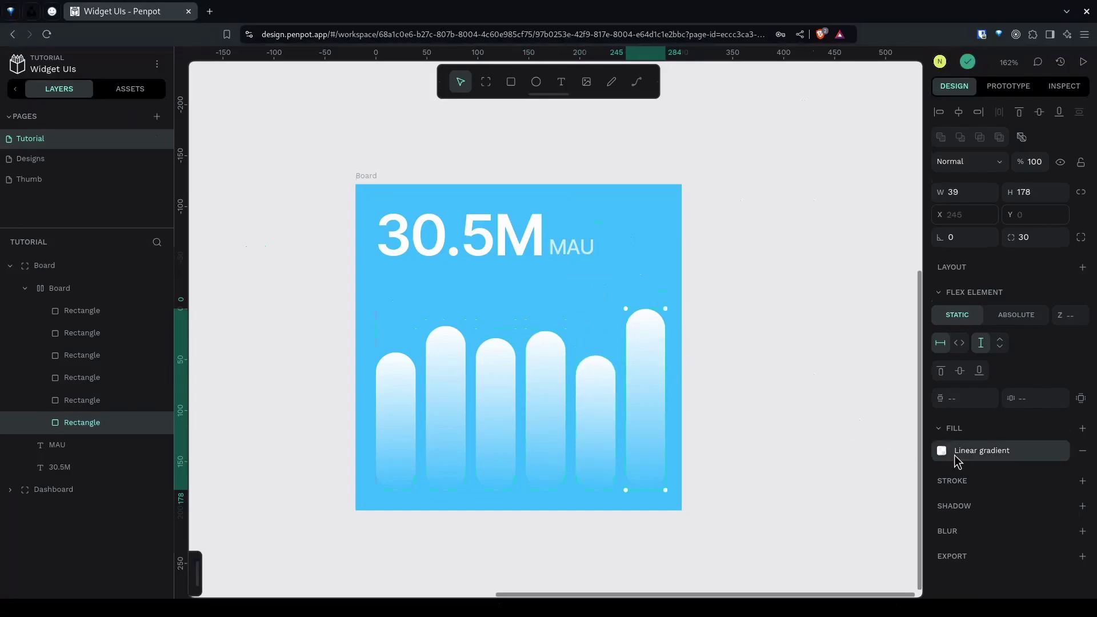
click(943, 451)
drag(785, 464, 820, 466)
drag(845, 421, 906, 347)
click(904, 319)
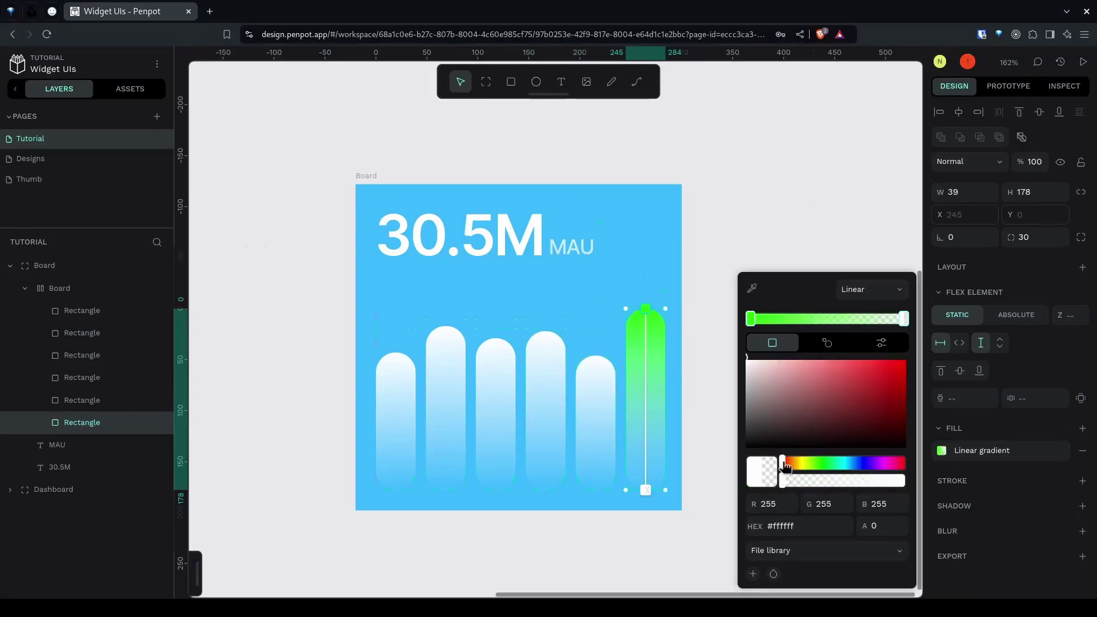
drag(787, 466, 818, 465)
drag(863, 400, 906, 351)
click(855, 227)
Lower the opacity of the gradient's white top stop on the five white bars together
drag(624, 548, 623, 490)
double_click(396, 351)
shift+click(446, 341)
shift+click(502, 335)
shift+click(549, 342)
shift+click(610, 354)
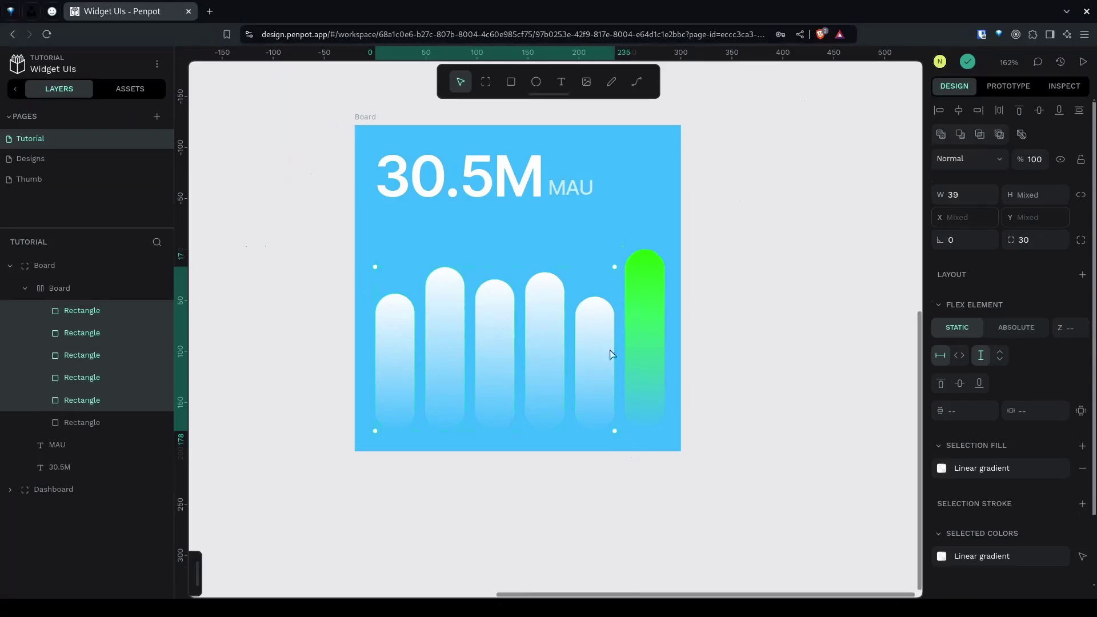
scroll(937, 460, down, 3)
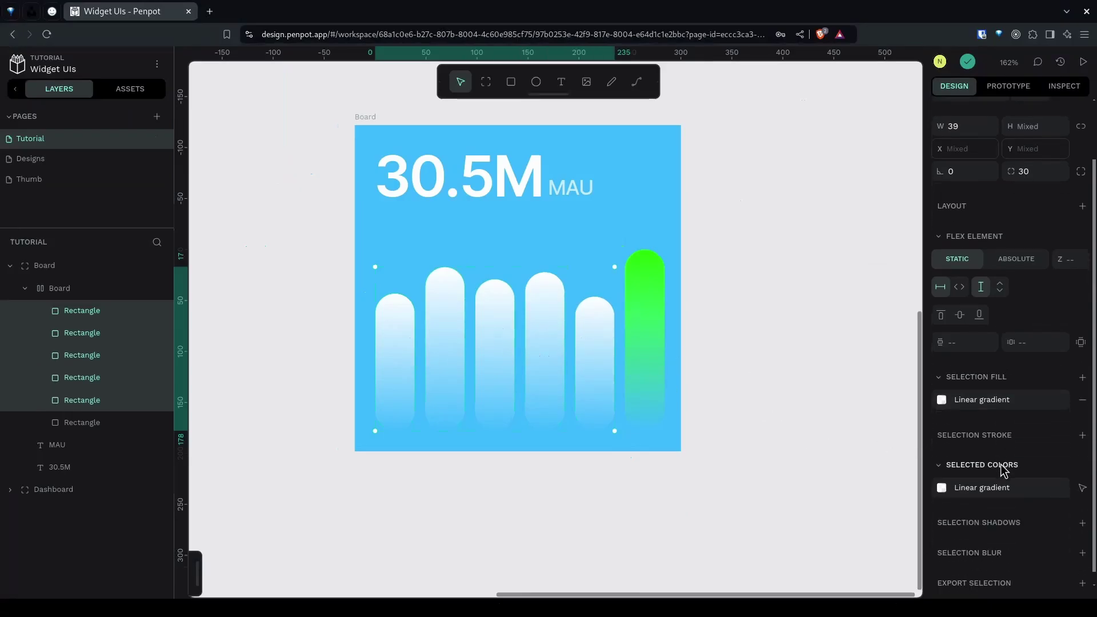
click(941, 388)
click(877, 480)
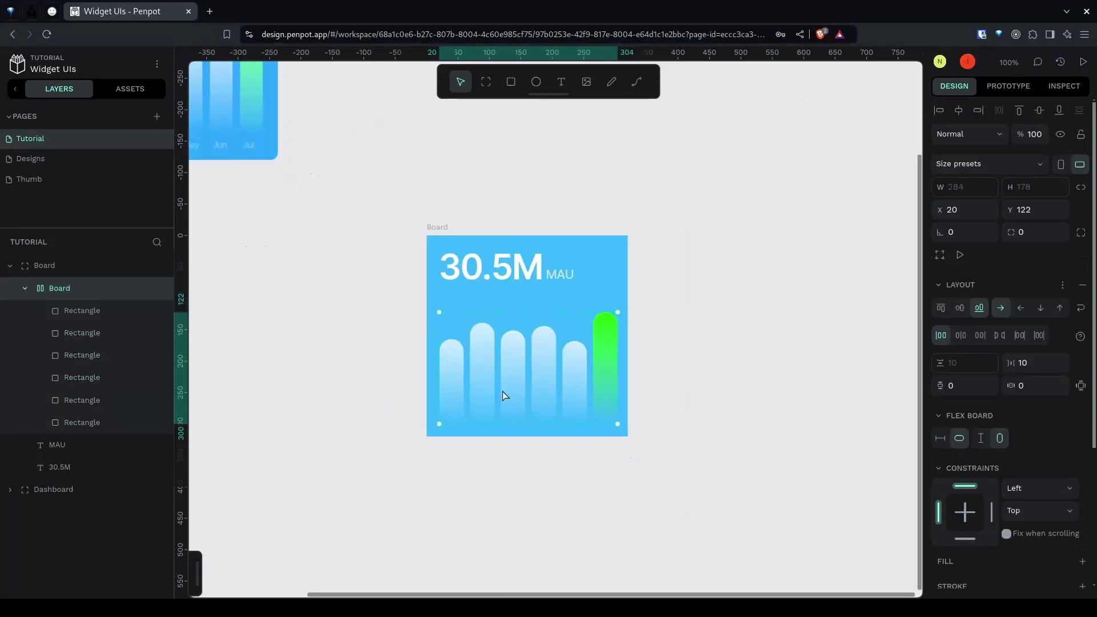
Move the bar container up to Y 97 and place a copy of the MAU label below the first bar
drag(502, 392, 498, 372)
click(490, 471)
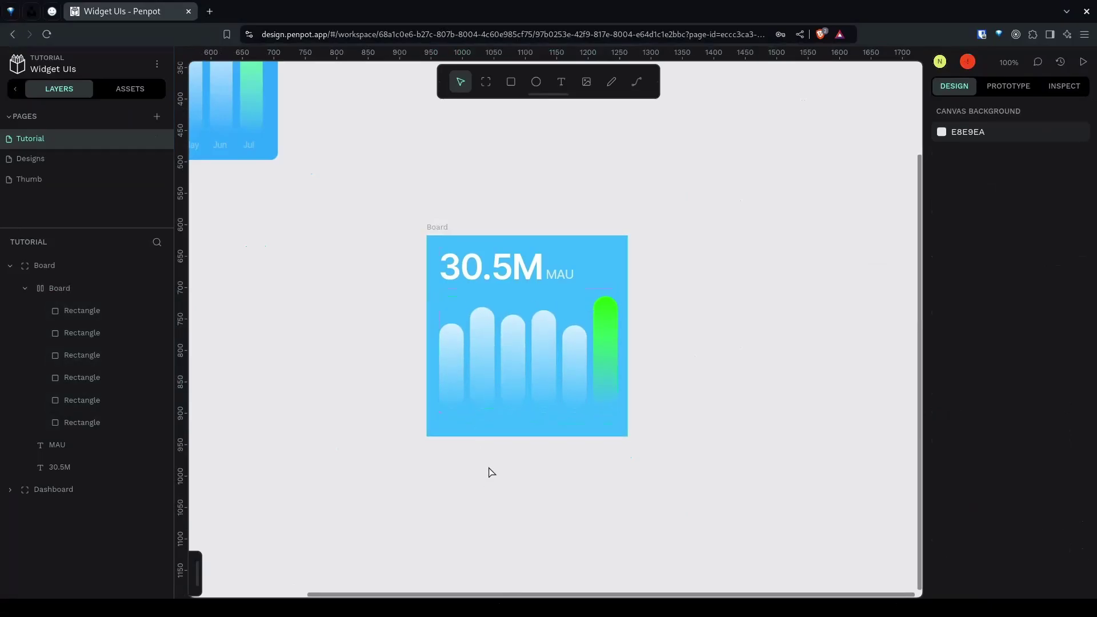
click(561, 281)
key(ctrl+d)
drag(559, 276, 461, 428)
Set the copied MAU label's font size to 14 and its weight to 300
key(shift+2)
click(953, 395)
text(1)
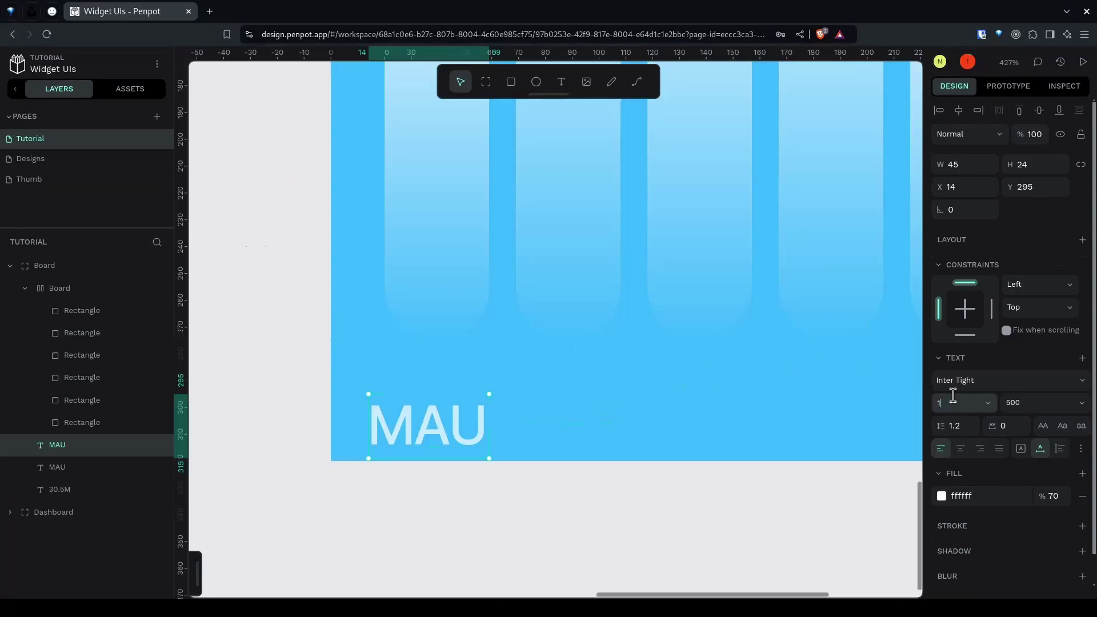
text(4)
key(Return)
click(1070, 403)
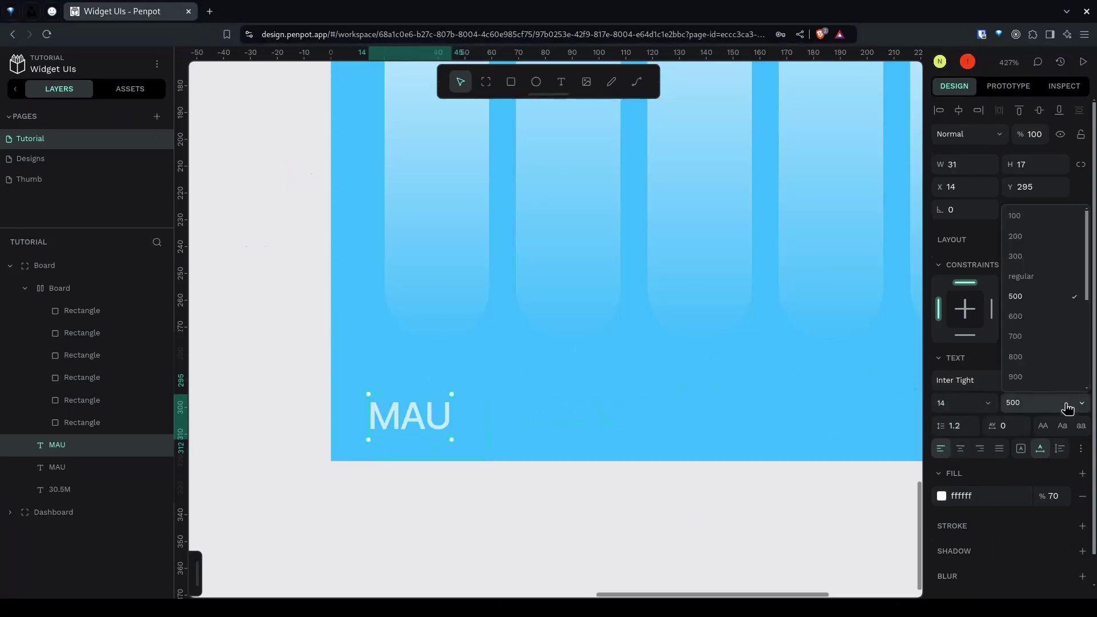
click(1035, 260)
Change the copied label's text to "Jan" and position it below the first bar at X 26, Y 287
drag(386, 427, 440, 398)
double_click(427, 407)
text(Jan)
scroll(421, 430, down, 5)
drag(421, 470, 391, 475)
Duplicate the Jan label, place the copy beneath the second bar, and combine both labels into a flex layout
key(ctrl+d)
drag(394, 425, 443, 420)
right_click(78, 447)
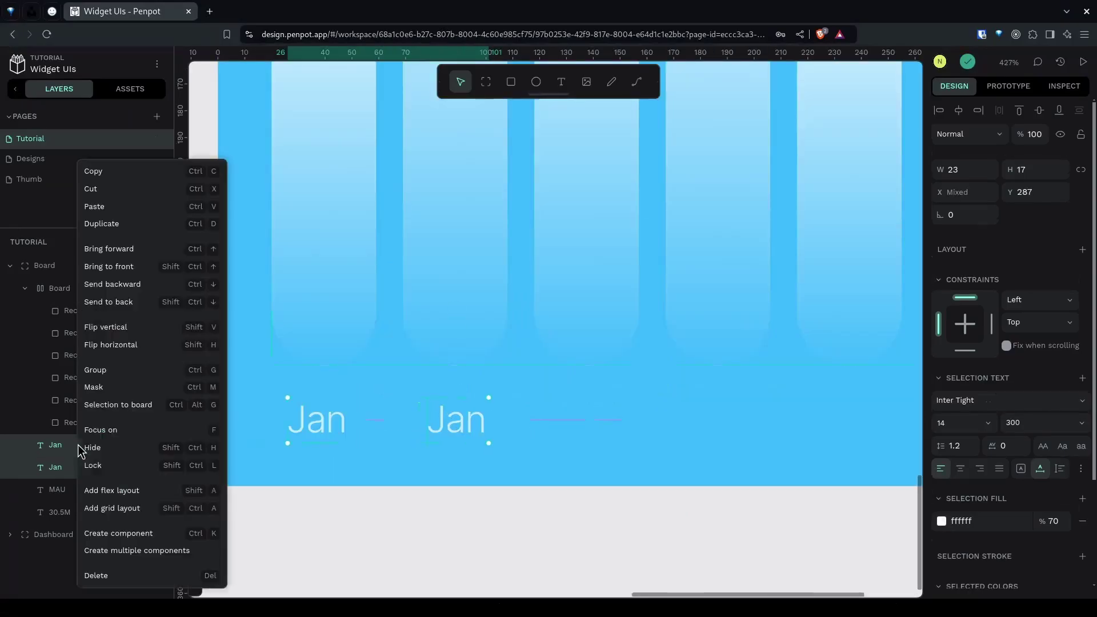
click(109, 491)
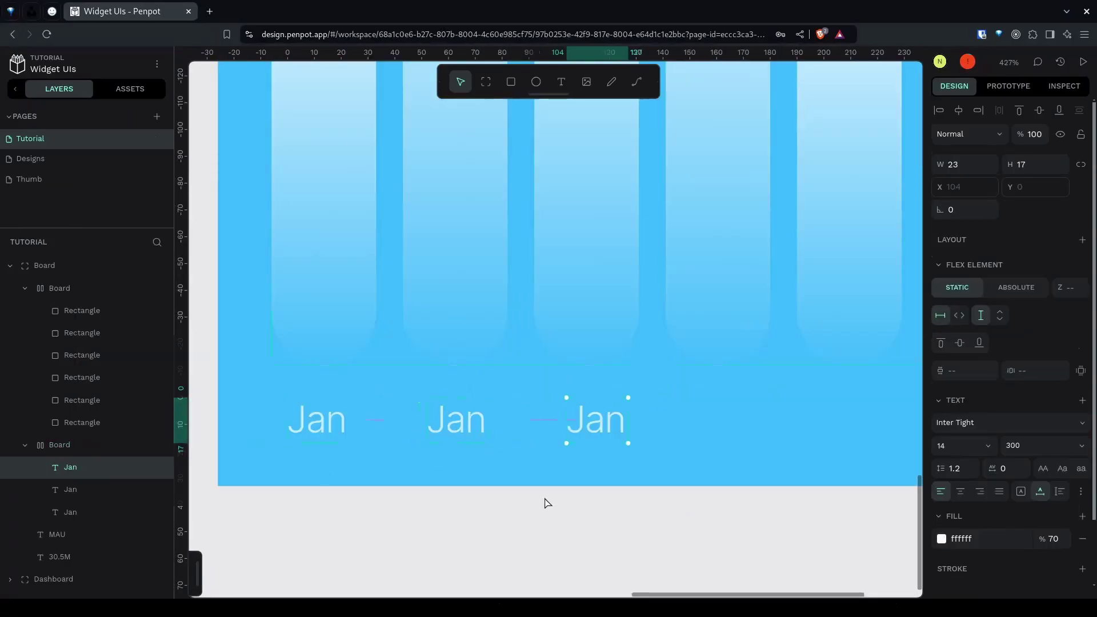
Duplicate the Jan label to complete a row of six and rename the copies Feb, Mar, Apr, May and Jun
key(ctrl+d)
scroll(583, 488, down, 5)
key(ctrl+d)
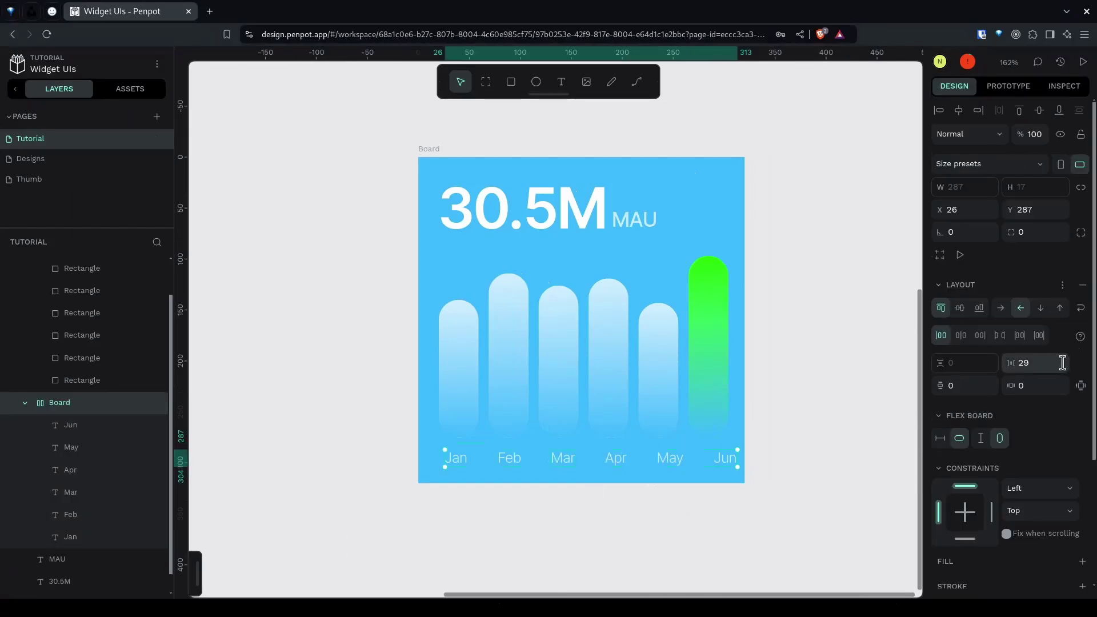
Set the month label row's column gap to 25 px
click(1063, 363)
text(24)
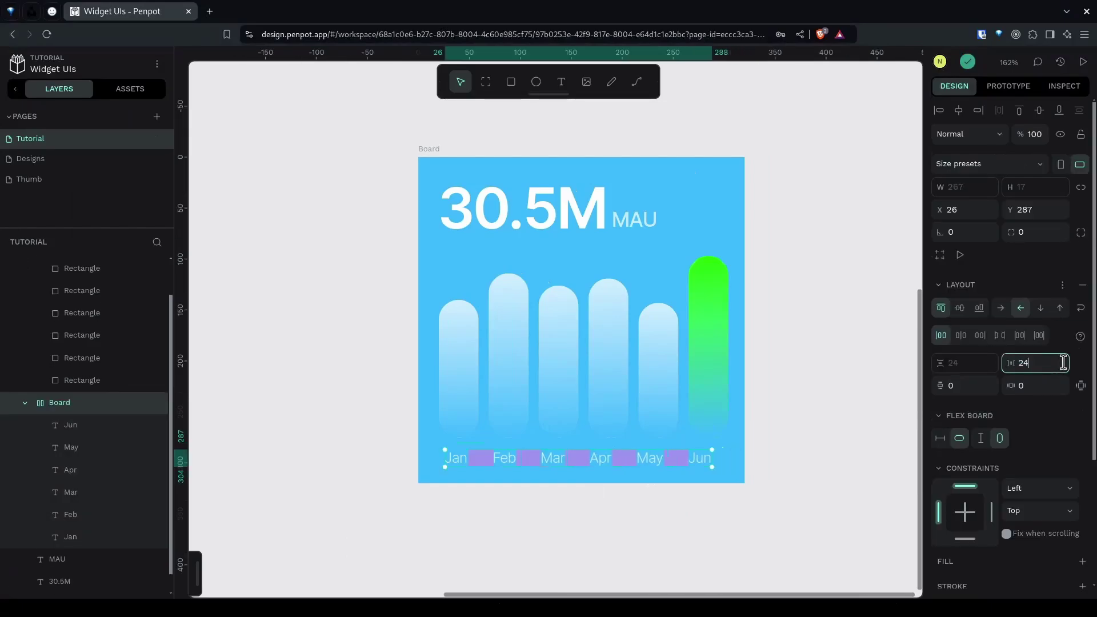
key(Up)
click(786, 458)
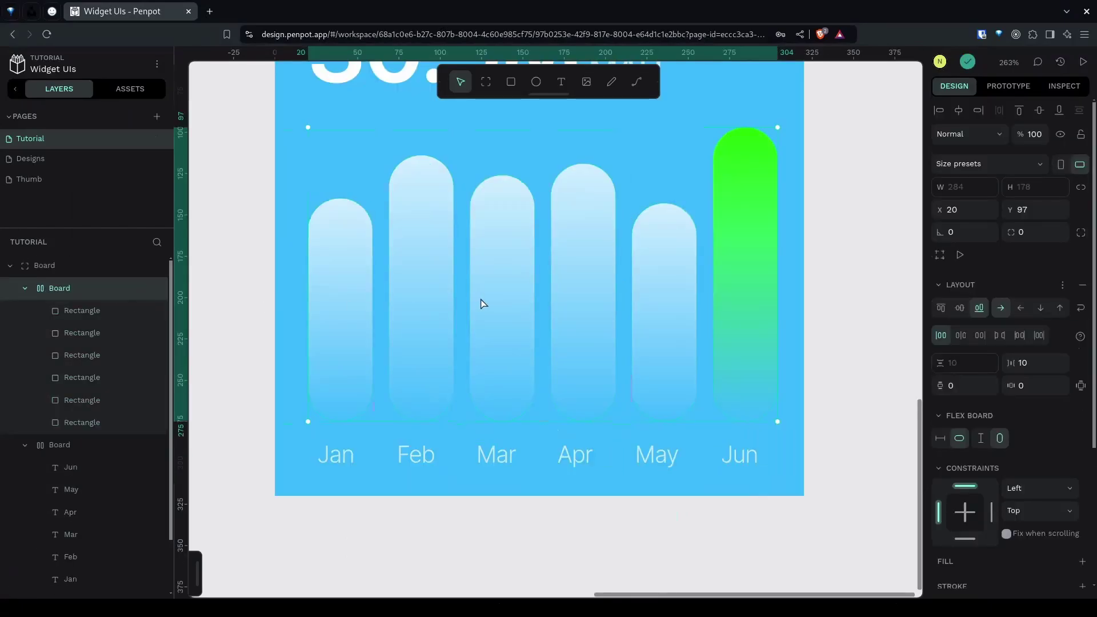
Set the width of all six bars to 36 px
key(ctrl+a)
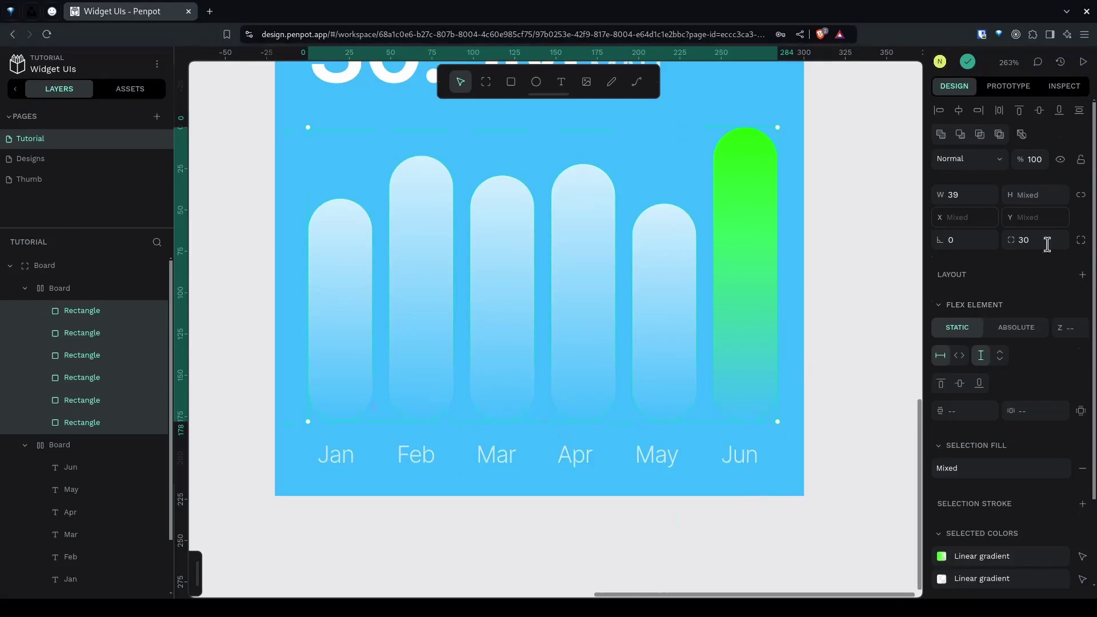
click(981, 191)
text(36)
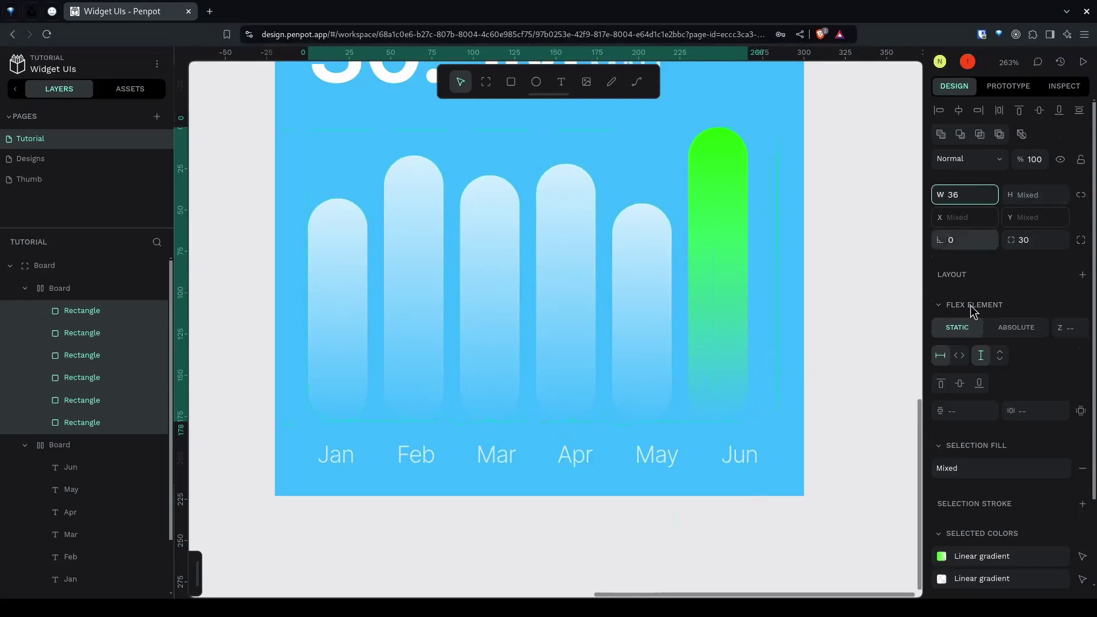
Set the bar container's column gap to 13 px to line the bars up with the month labels
key(shift+Return)
click(1030, 364)
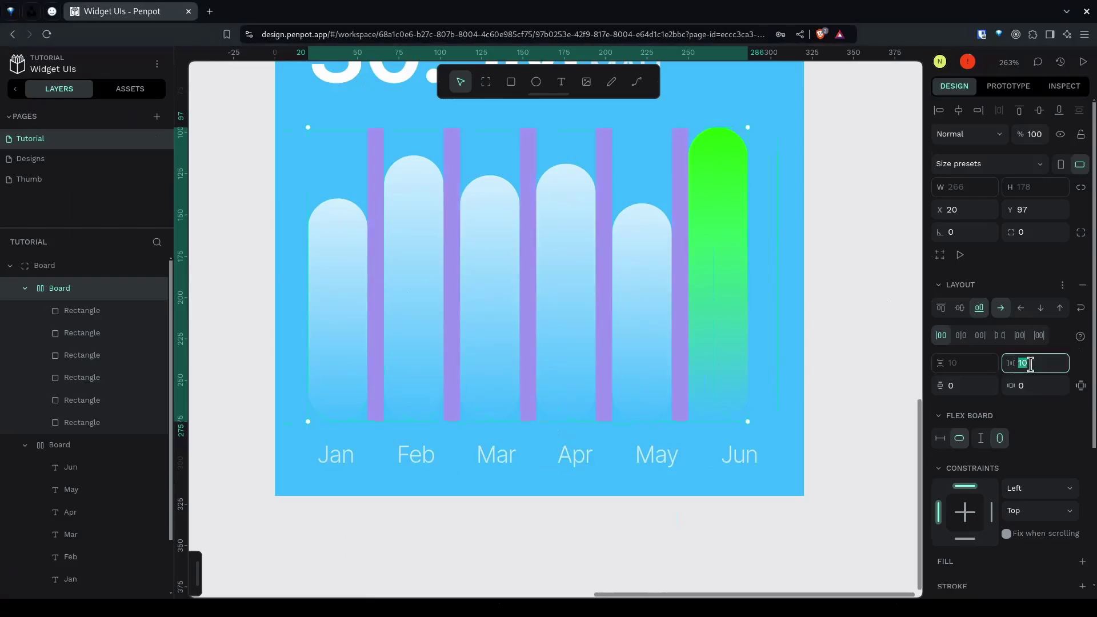
key(Up)
key(Up)
key(Up)
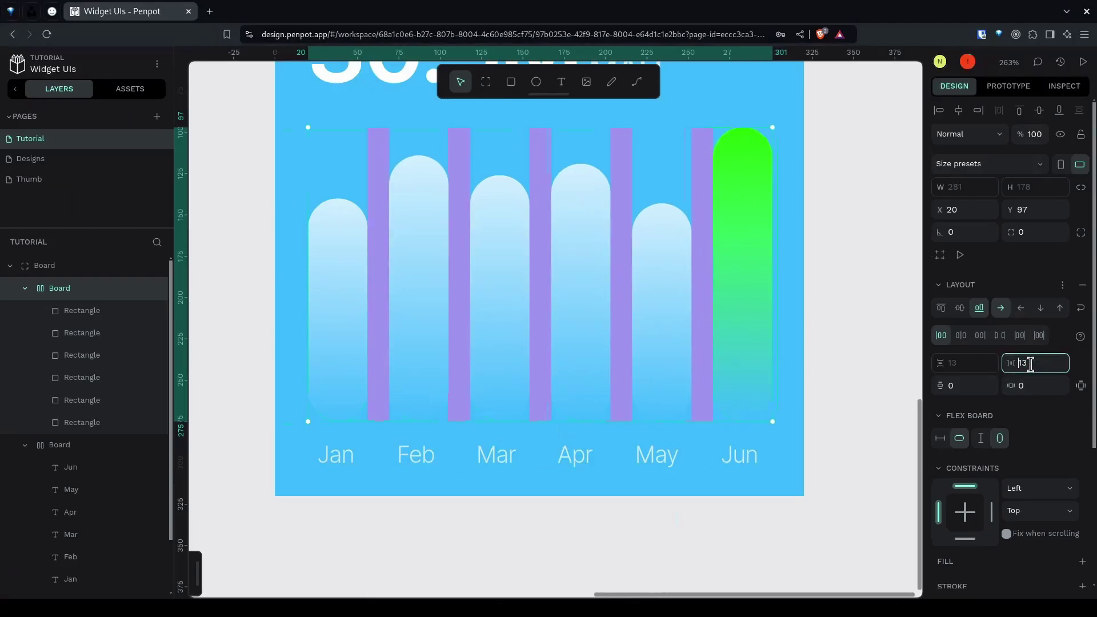
key(Down)
click(879, 383)
scroll(879, 383, down, 5)
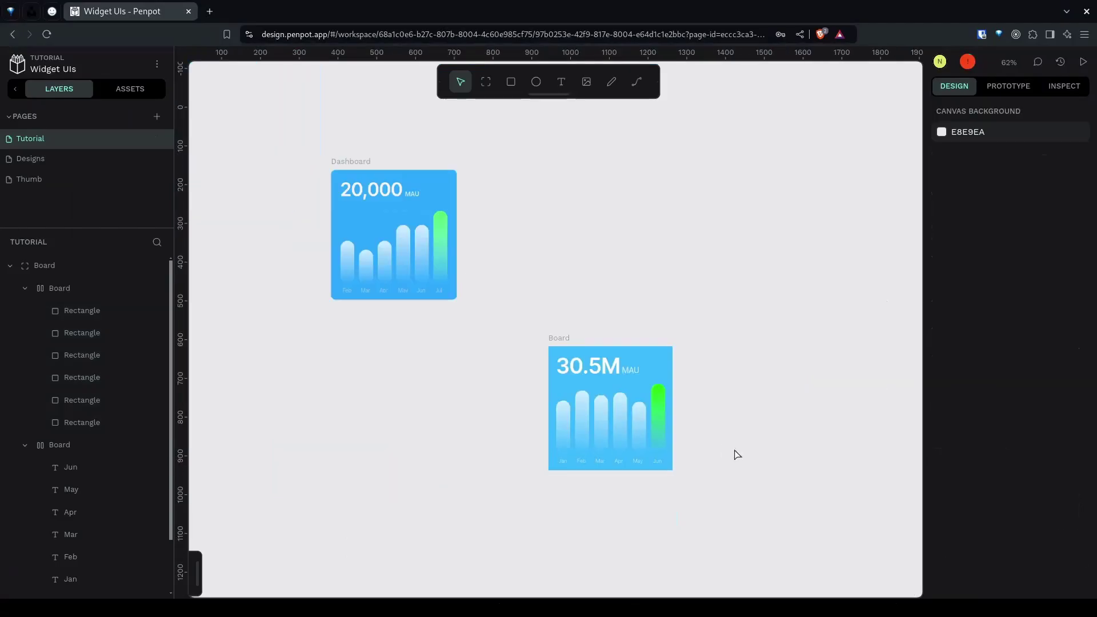
drag(734, 450, 851, 424)
scroll(743, 426, up, 4)
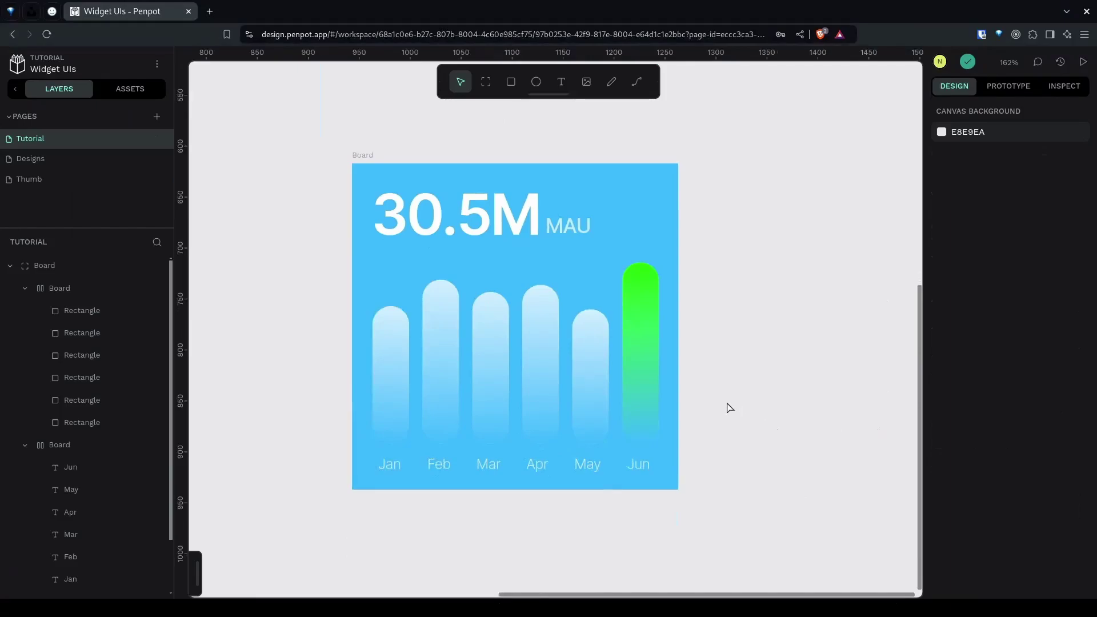
drag(711, 404, 673, 401)
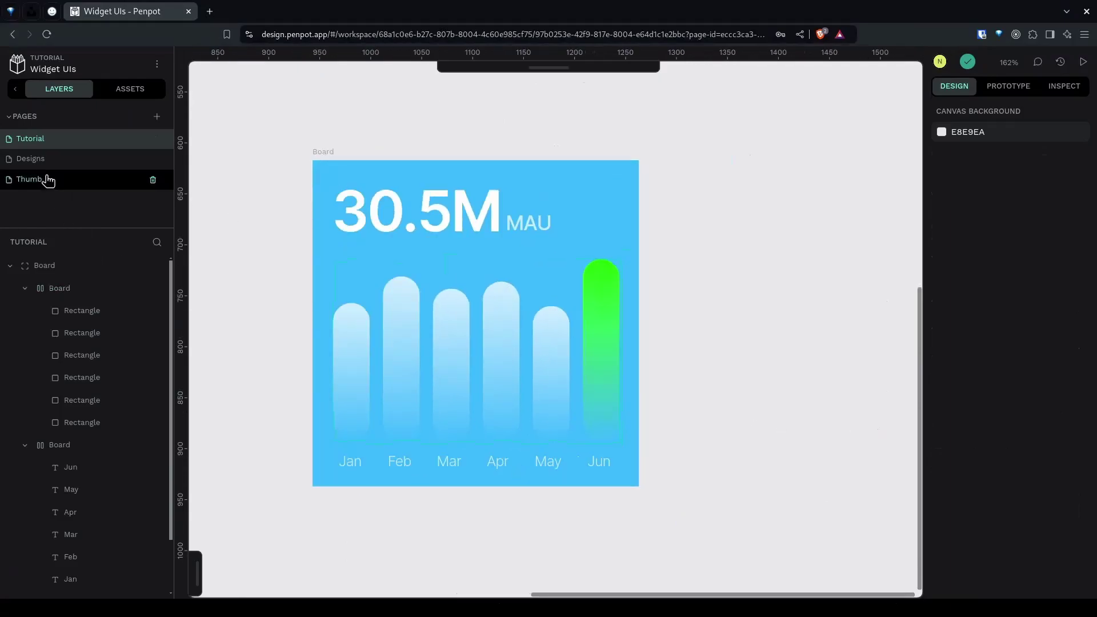
Copy the Battery Level Widget from the Designs page and paste it as a reference above the boards on the Tutorial page
click(30, 158)
click(411, 383)
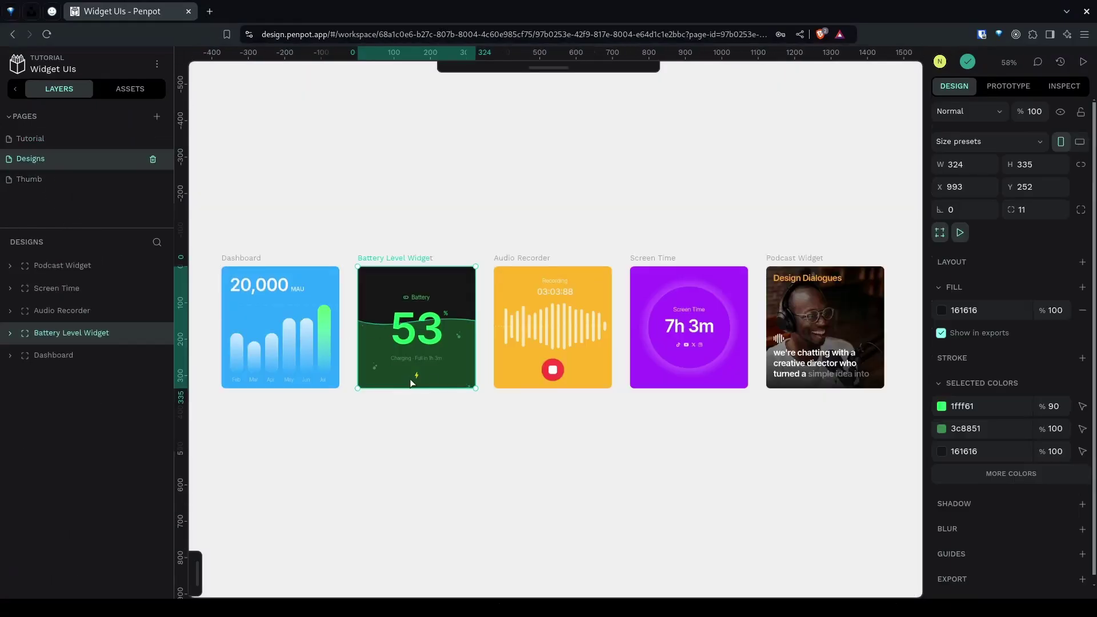
click(71, 141)
drag(463, 285, 474, 457)
scroll(474, 456, down, 3)
scroll(404, 372, up, 2)
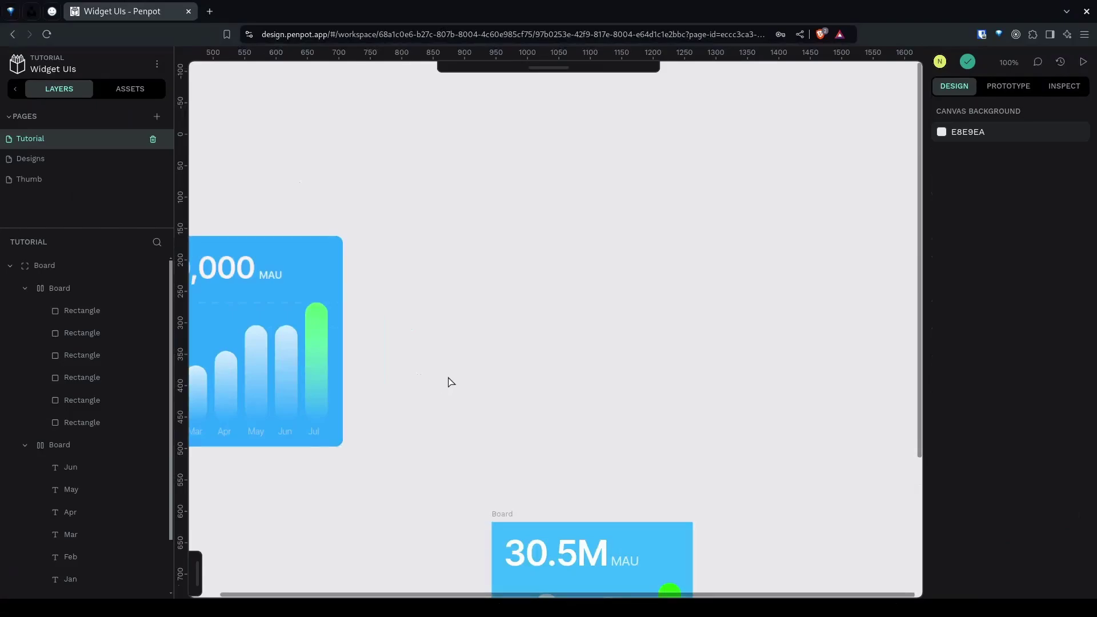
key(ctrl+v)
drag(403, 299, 394, 299)
click(364, 372)
Duplicate the blue dashboard board beside the original, delete everything inside the copy and give it a dark grey fill
drag(511, 515, 338, 326)
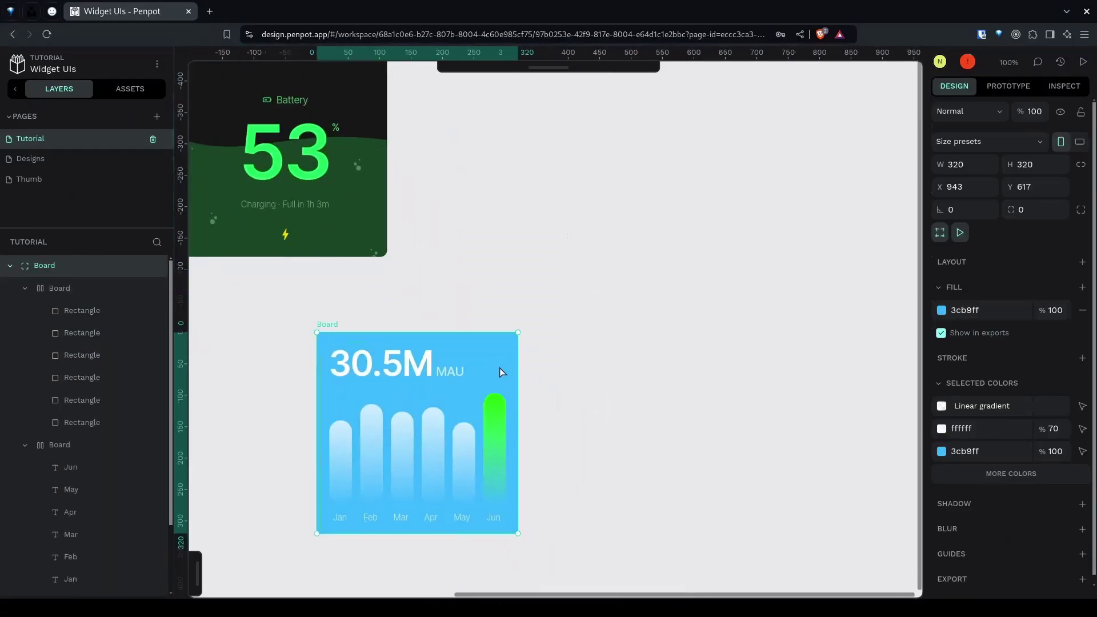
key(ctrl+d)
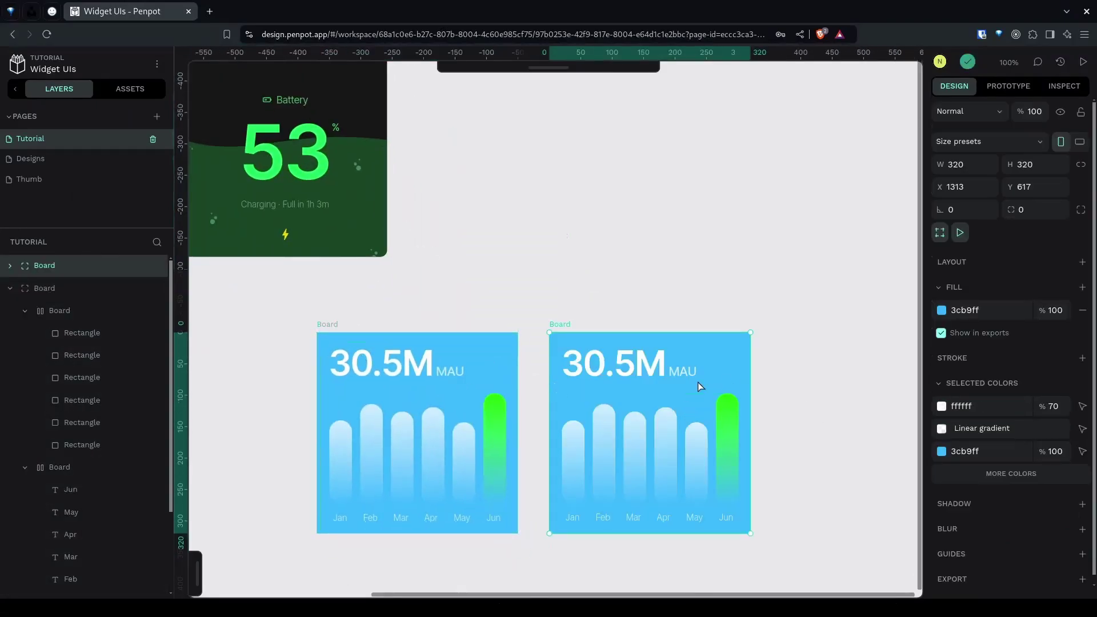
key(ctrl+a)
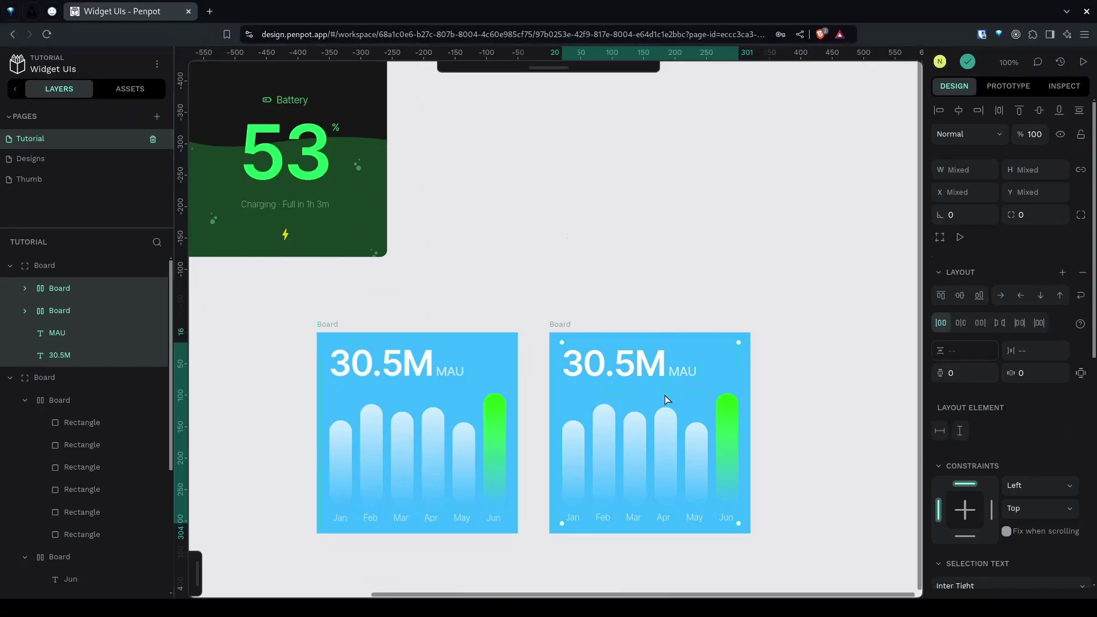
key(Delete)
drag(863, 416, 731, 441)
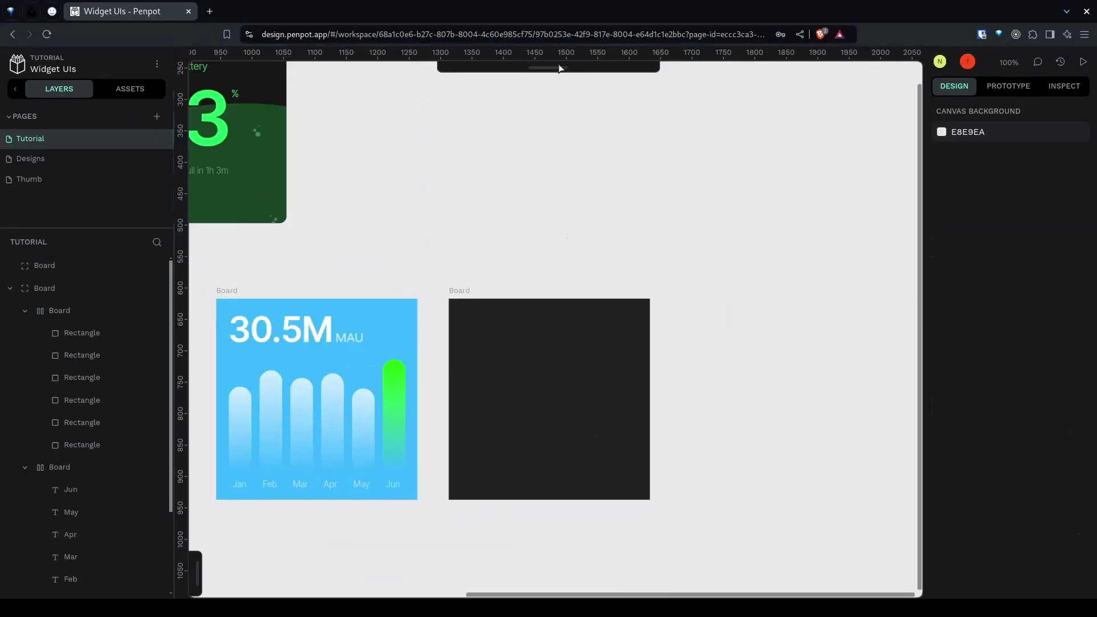
Add the text 75 to the dark board at font size 120 and weight 600
click(559, 69)
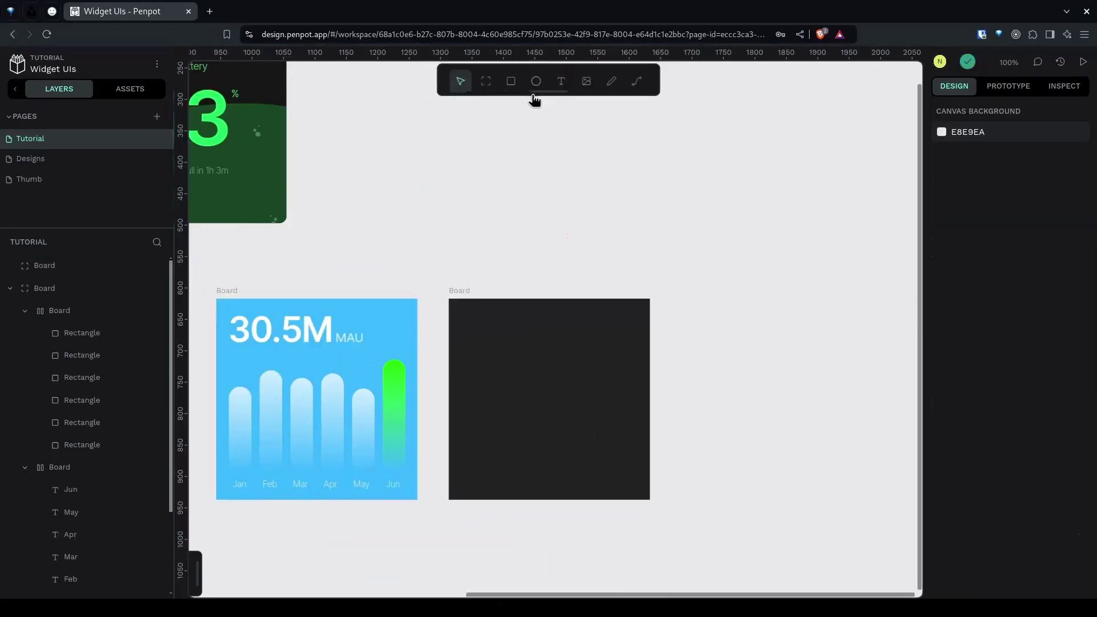
click(559, 84)
click(526, 366)
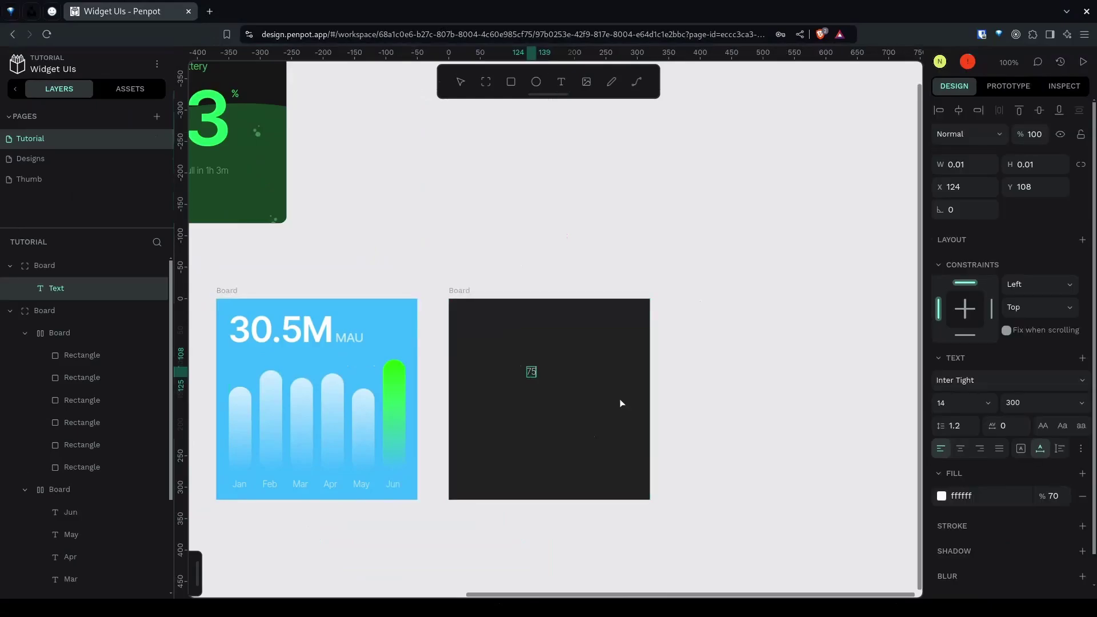
text(75)
key(Escape)
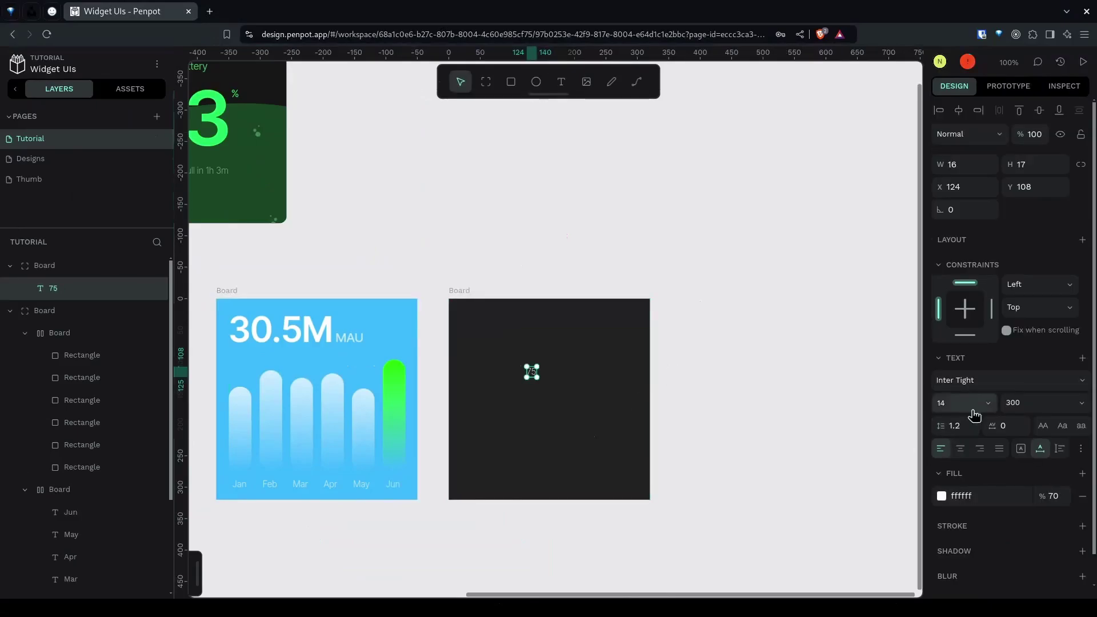
key(Return)
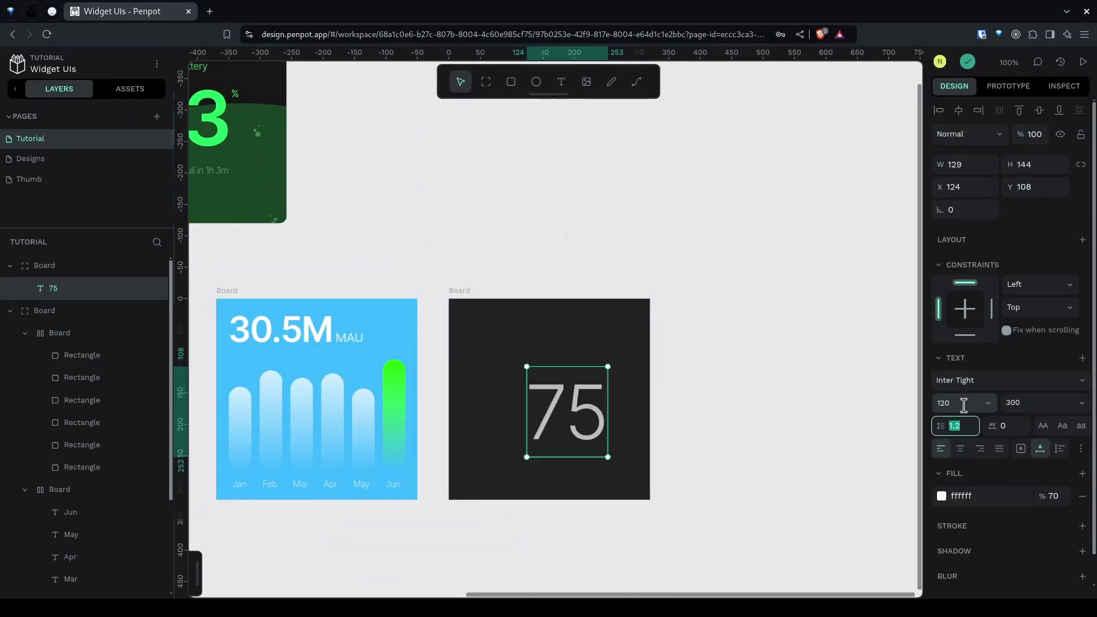
click(1029, 403)
click(1039, 317)
Fill the 75 with green 21ff1f at 100% opacity and centre it horizontally and vertically on the board
click(941, 496)
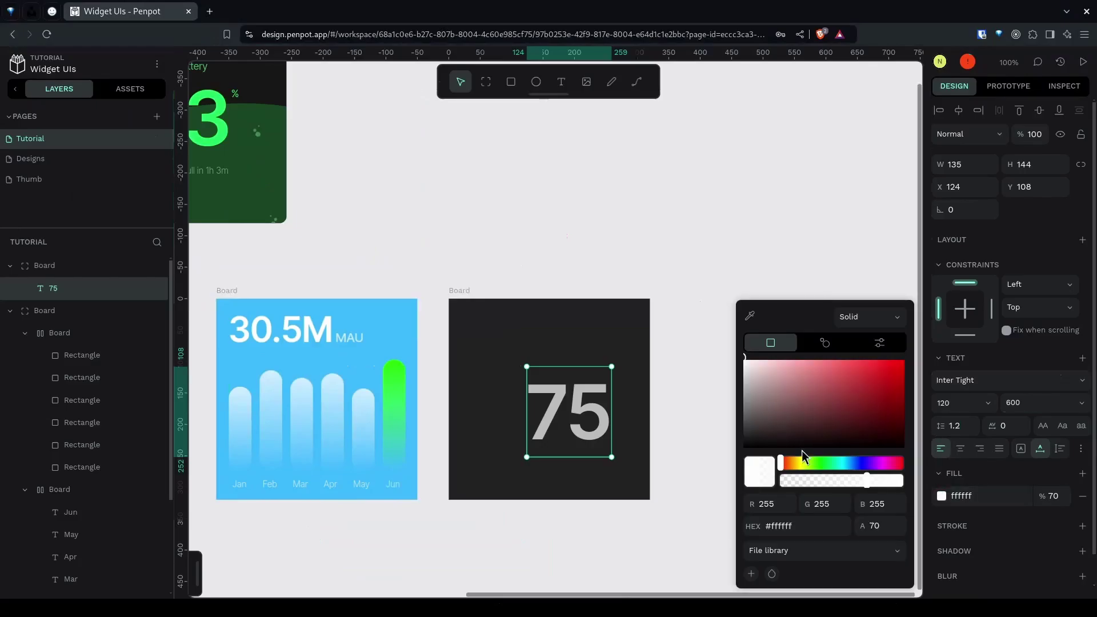
click(820, 461)
drag(857, 395, 902, 359)
drag(868, 480, 905, 480)
click(721, 444)
click(571, 417)
click(959, 110)
click(1040, 111)
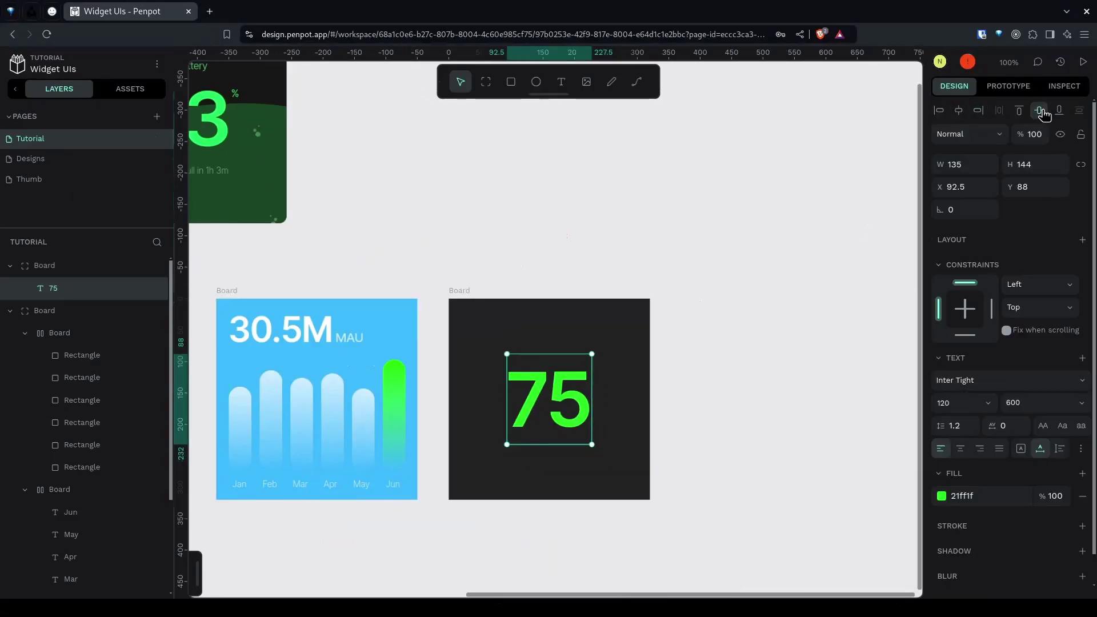
click(822, 331)
Duplicate the 75 text and set the copy to regular weight and font size 16
click(563, 404)
key(ctrl+d)
drag(563, 403, 622, 354)
click(1050, 403)
click(1031, 306)
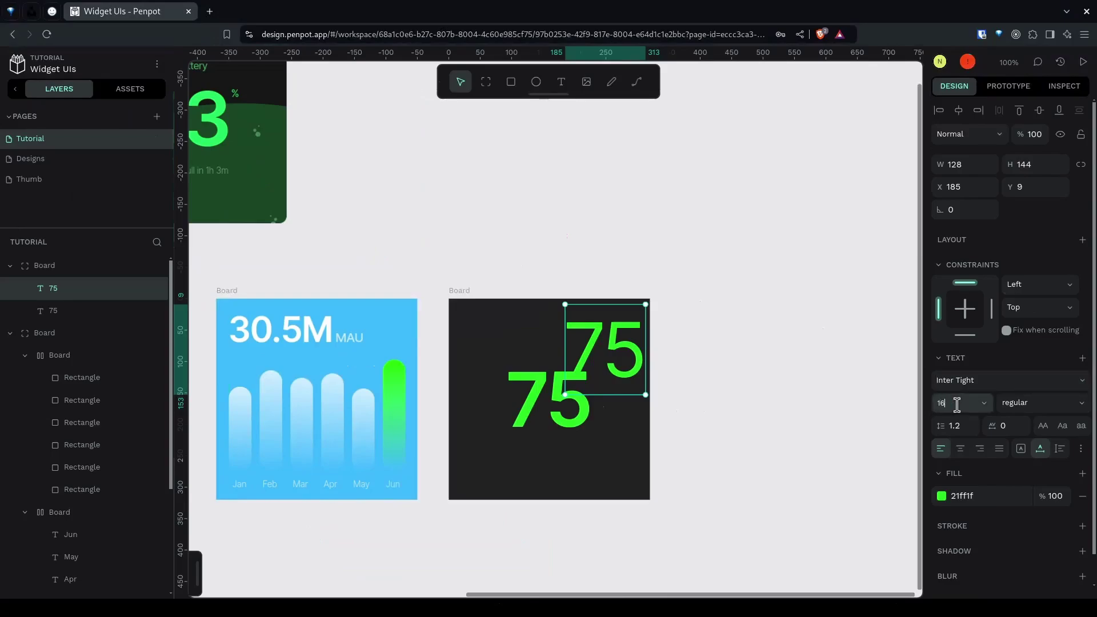
click(957, 404)
text(16)
key(Tab)
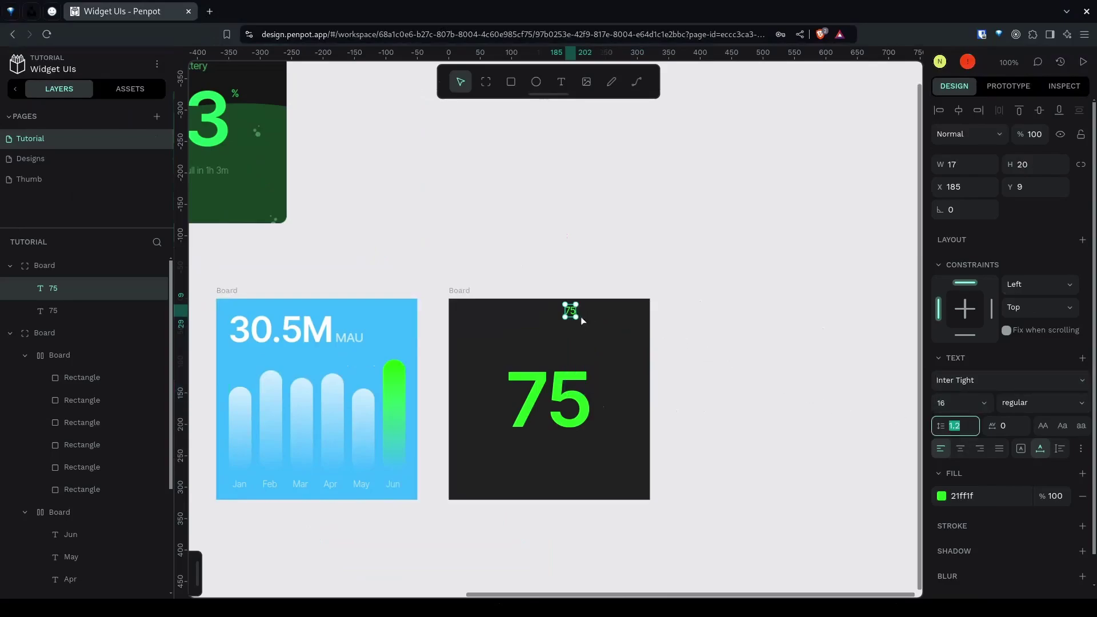
Place the small copy at the upper right of the large 75 and change its text to %
drag(577, 315, 615, 372)
double_click(614, 370)
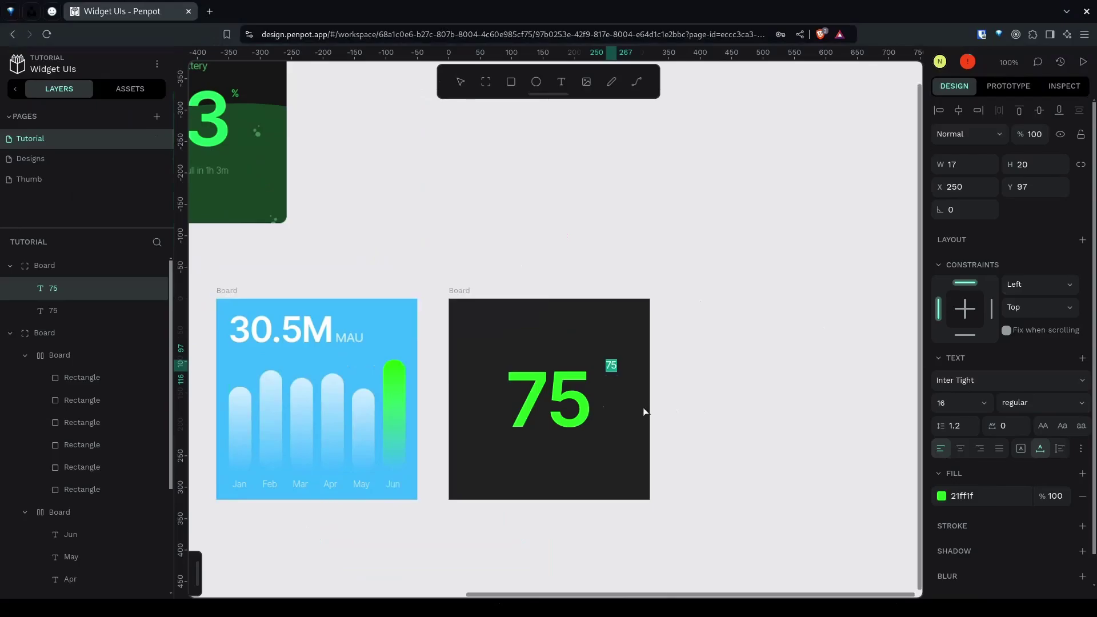
text(%)
key(Escape)
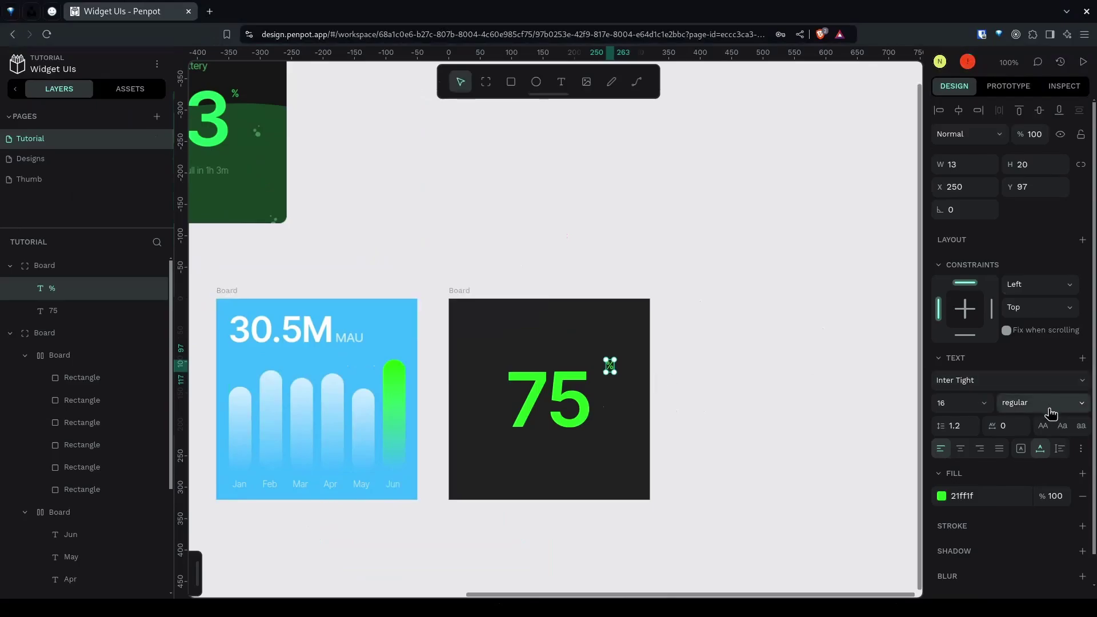
Give the % sign a heavier weight and font size 18, and place it close to the 75
click(1050, 408)
click(1020, 317)
click(957, 404)
text(18)
scroll(608, 385, up, 5)
mouse_move(610, 267)
mouse_down()
mouse_move(565, 317)
mouse_move(526, 313)
mouse_move(546, 316)
mouse_move(608, 263)
mouse_up()
click(590, 345)
Draw a closed path over the dark board's lower part, about 321 × 247, with a curved wave as its upper edge
scroll(621, 367, down, 8)
click(637, 81)
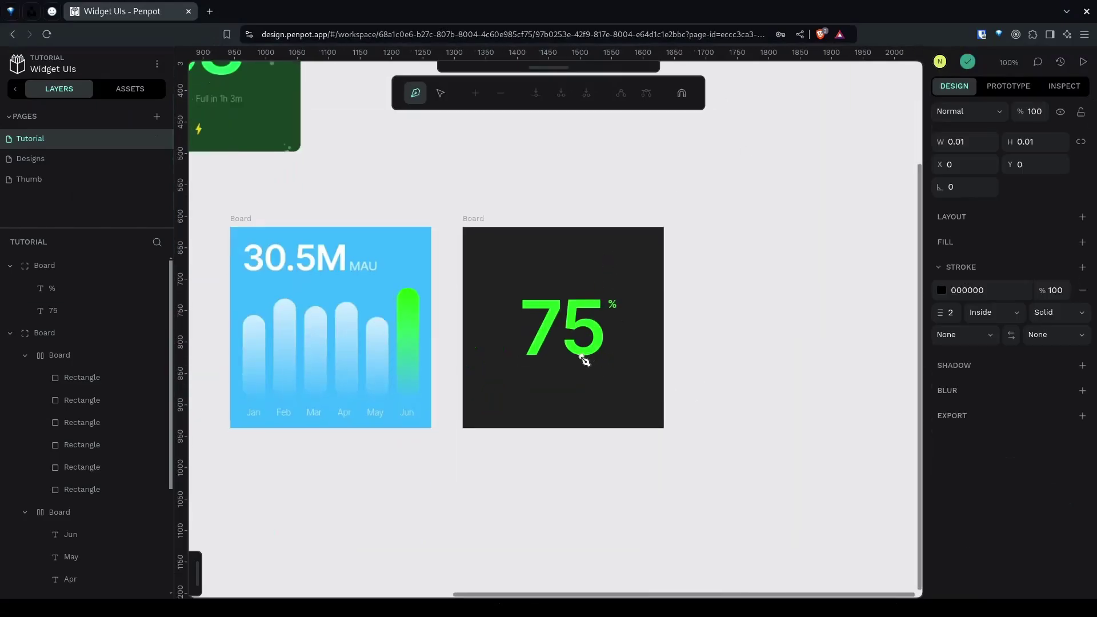
scroll(567, 364, up, 2)
click(359, 482)
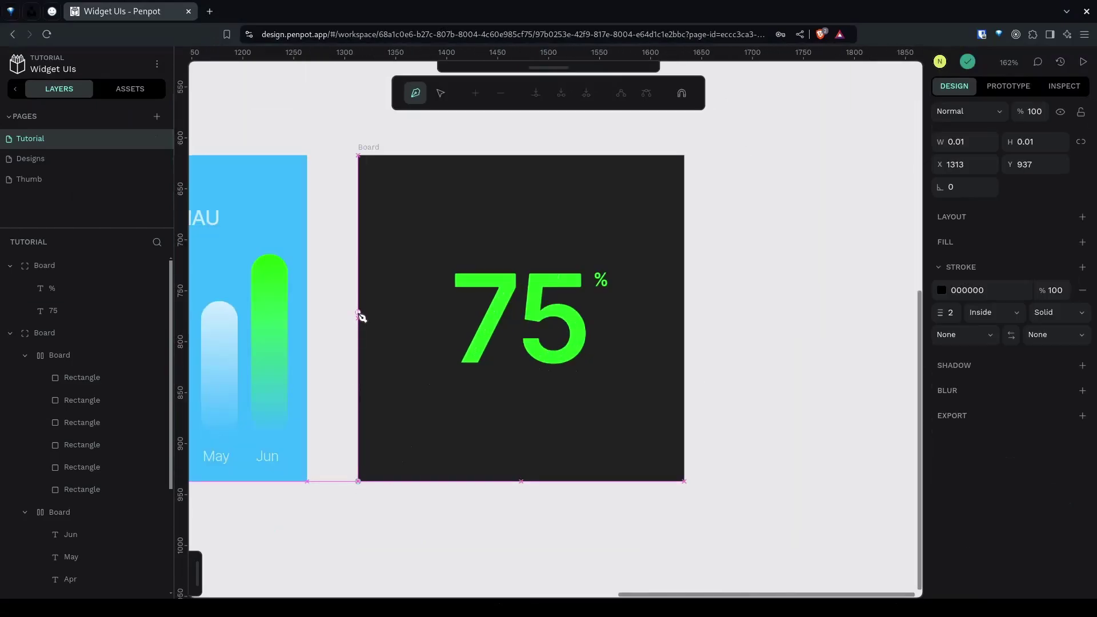
click(359, 312)
click(358, 244)
click(359, 481)
click(684, 482)
click(685, 235)
drag(615, 233, 574, 237)
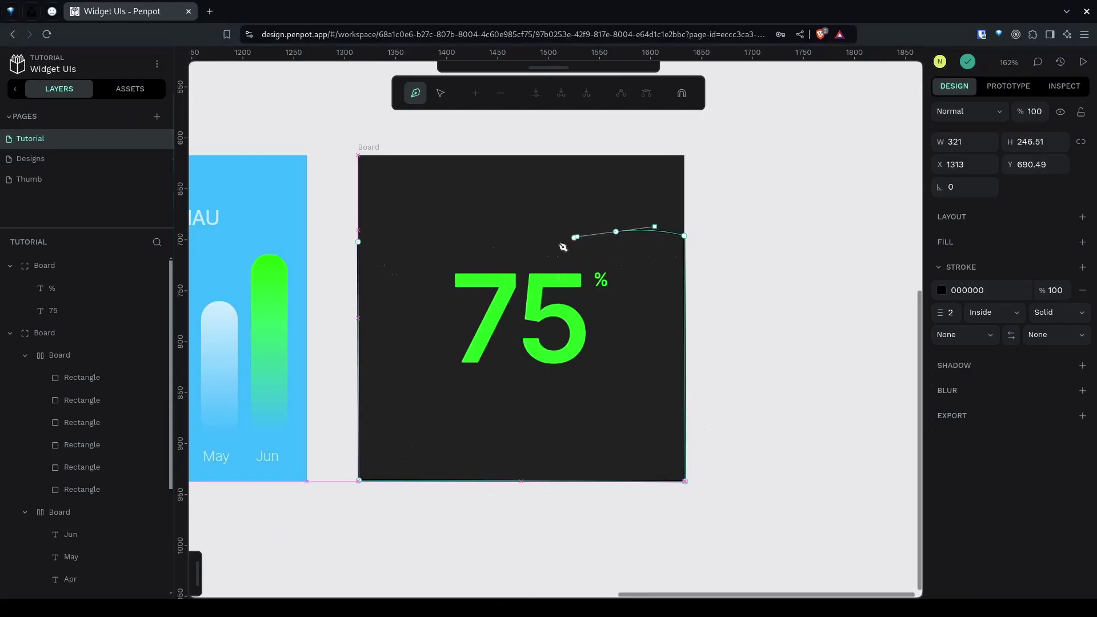
drag(409, 253, 361, 248)
click(359, 244)
Remove the wave shape's stroke and give it a 21ff1f fill at 10% opacity
click(1082, 383)
click(1082, 459)
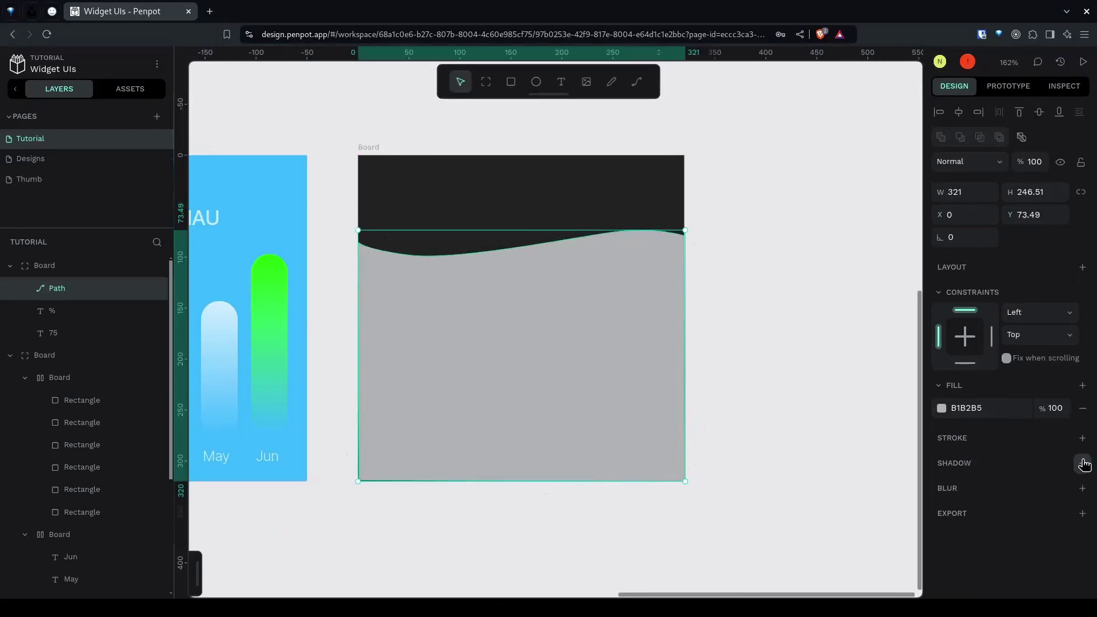
click(942, 409)
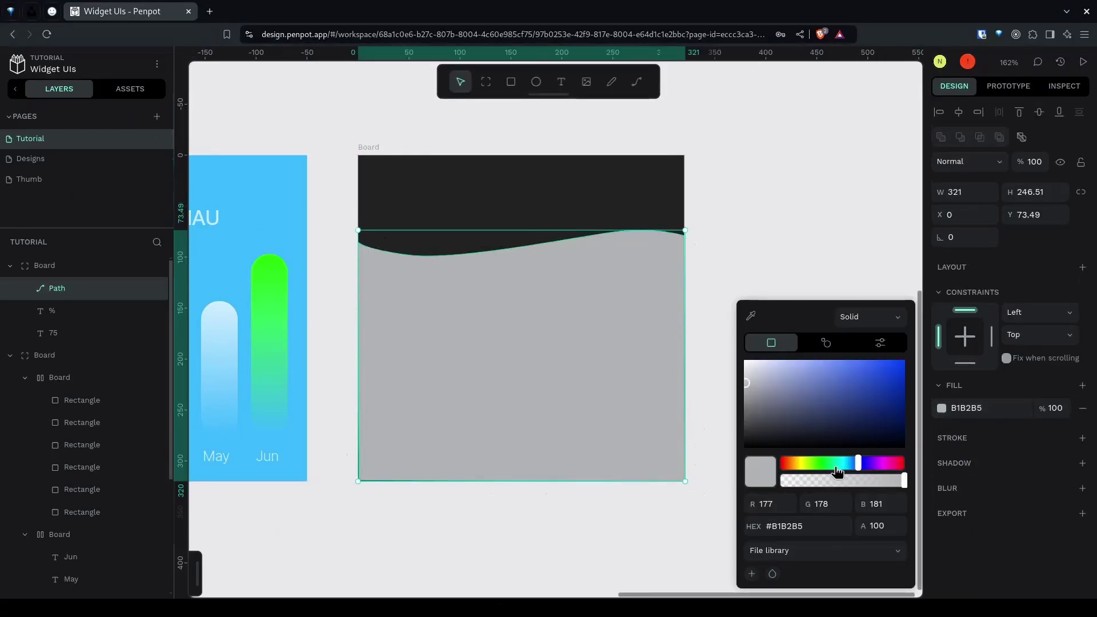
click(814, 463)
drag(851, 411, 897, 360)
click(1040, 466)
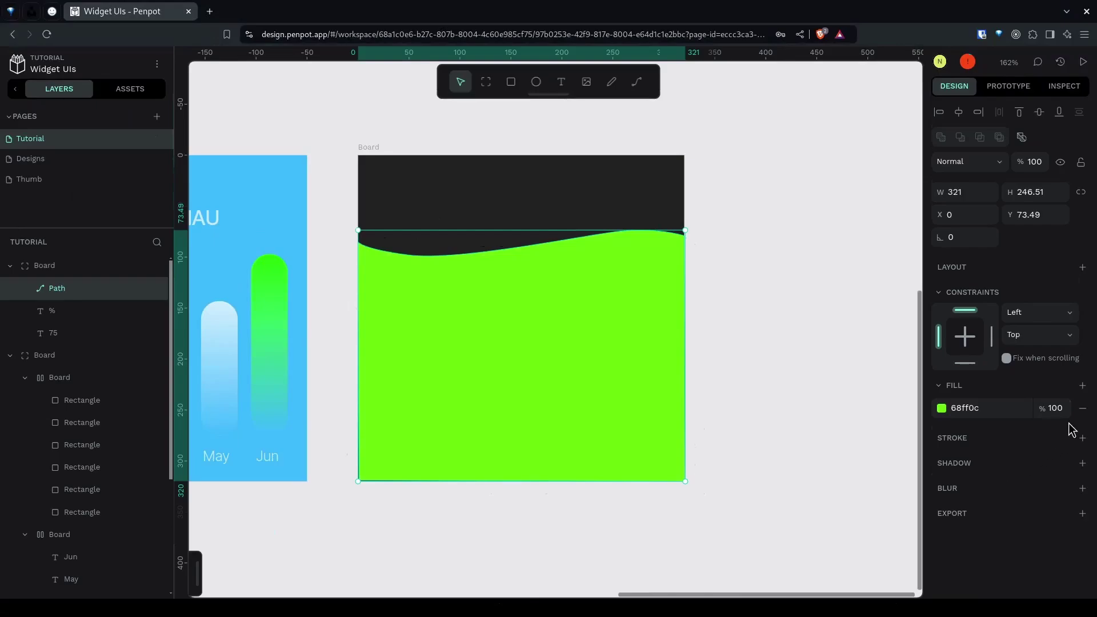
key(Tab)
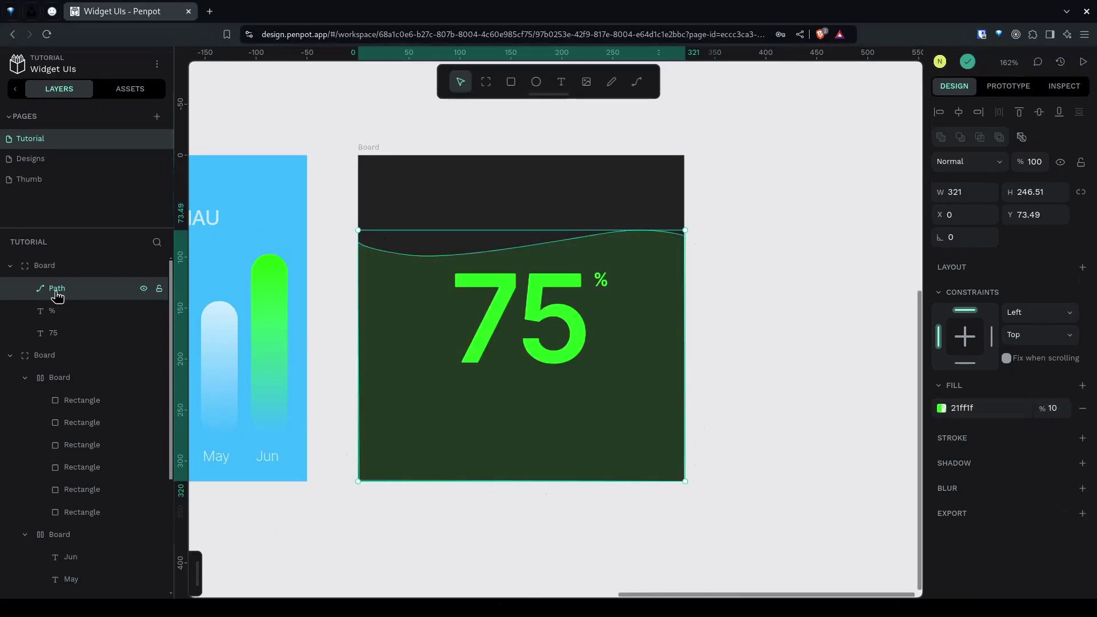
Move the wave shape behind the 75 and % texts and adjust its crest node to smooth the curve
drag(53, 294, 53, 347)
click(456, 489)
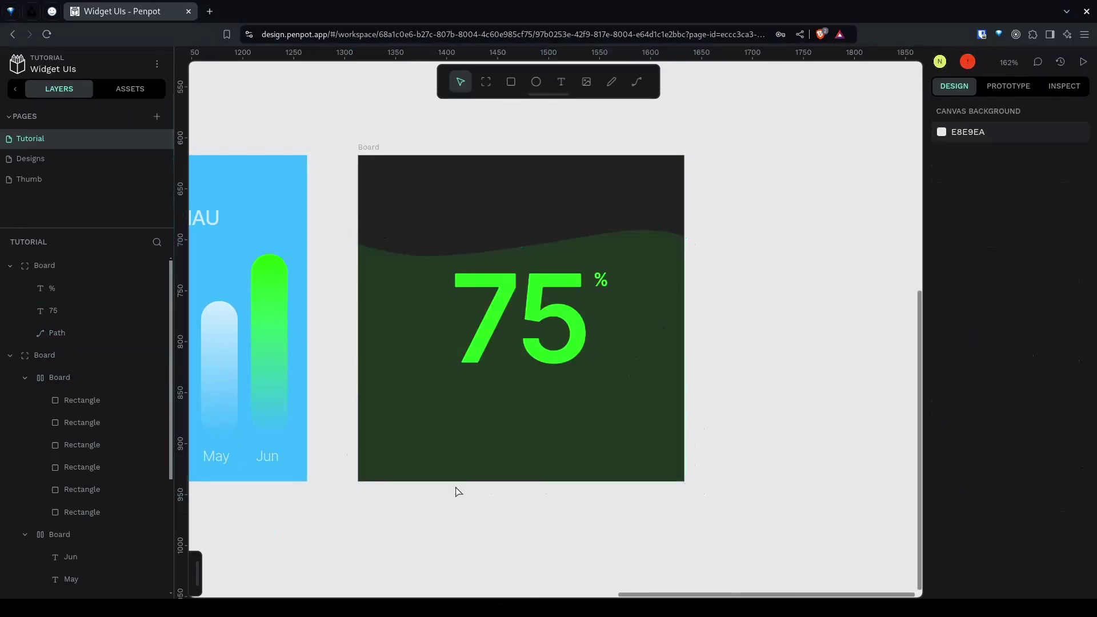
double_click(618, 320)
mouse_move(618, 231)
mouse_down()
mouse_move(573, 229)
mouse_move(634, 230)
mouse_move(600, 229)
mouse_up()
key(Escape)
click(779, 322)
Add the text Battery and place it just above the large 75
drag(639, 380, 663, 381)
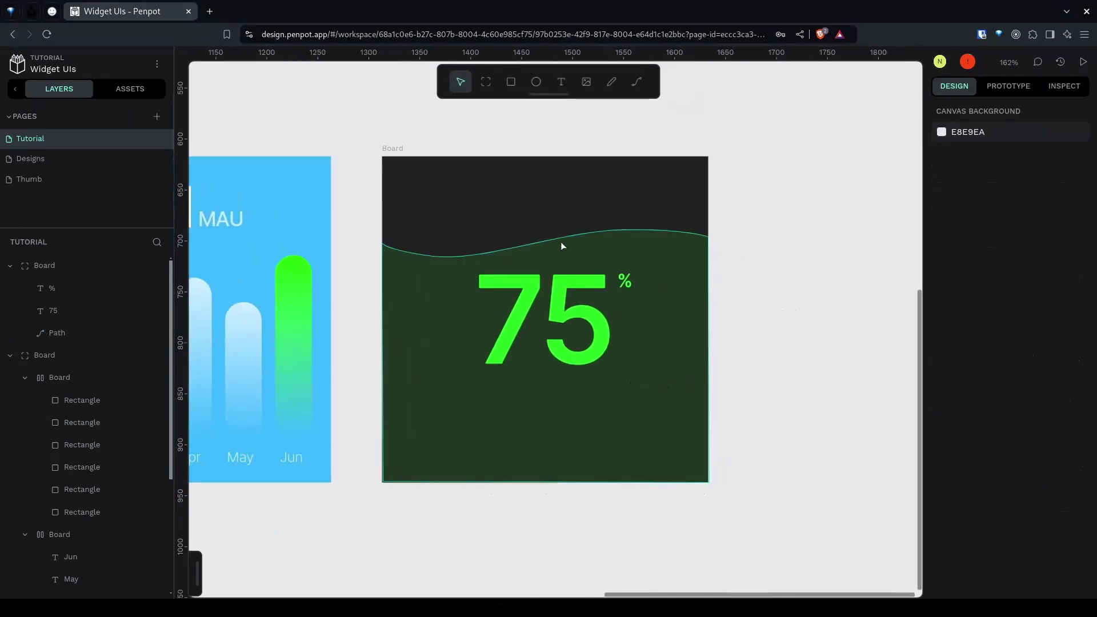
key(t)
click(497, 201)
text(Battery)
key(Escape)
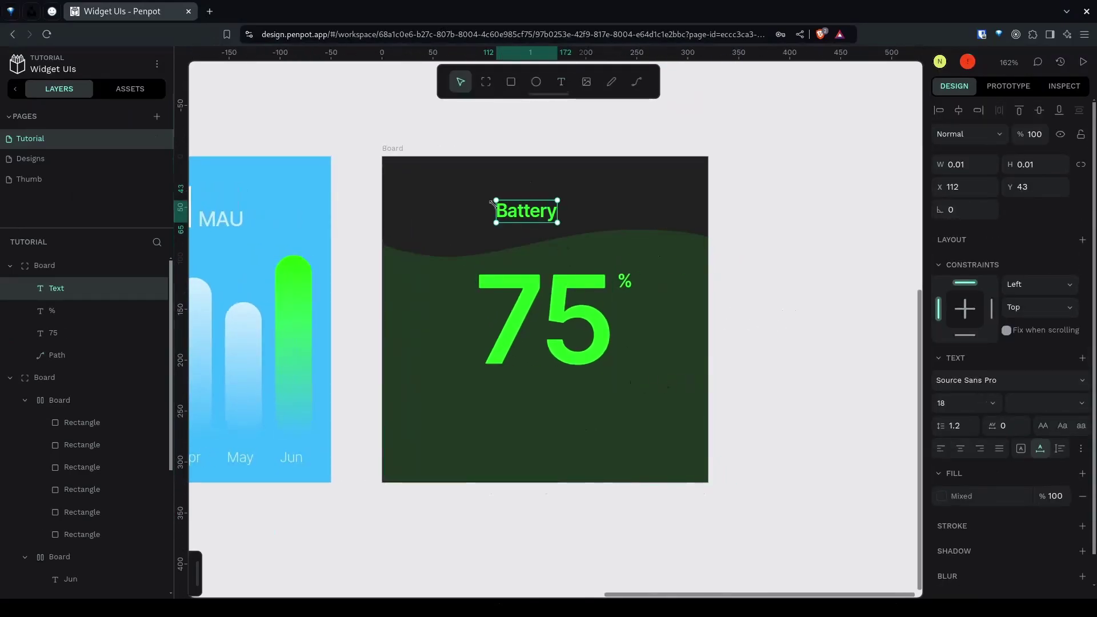
drag(528, 211, 545, 227)
Set the Battery label to regular weight and its fill opacity to 70%
click(1038, 406)
click(1033, 283)
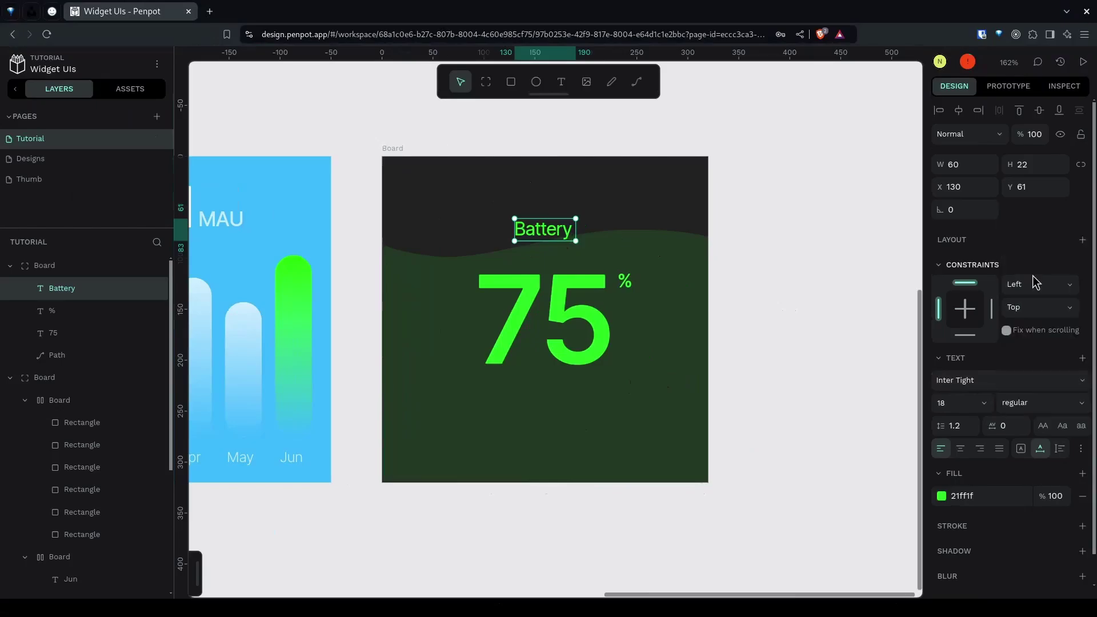
click(1055, 499)
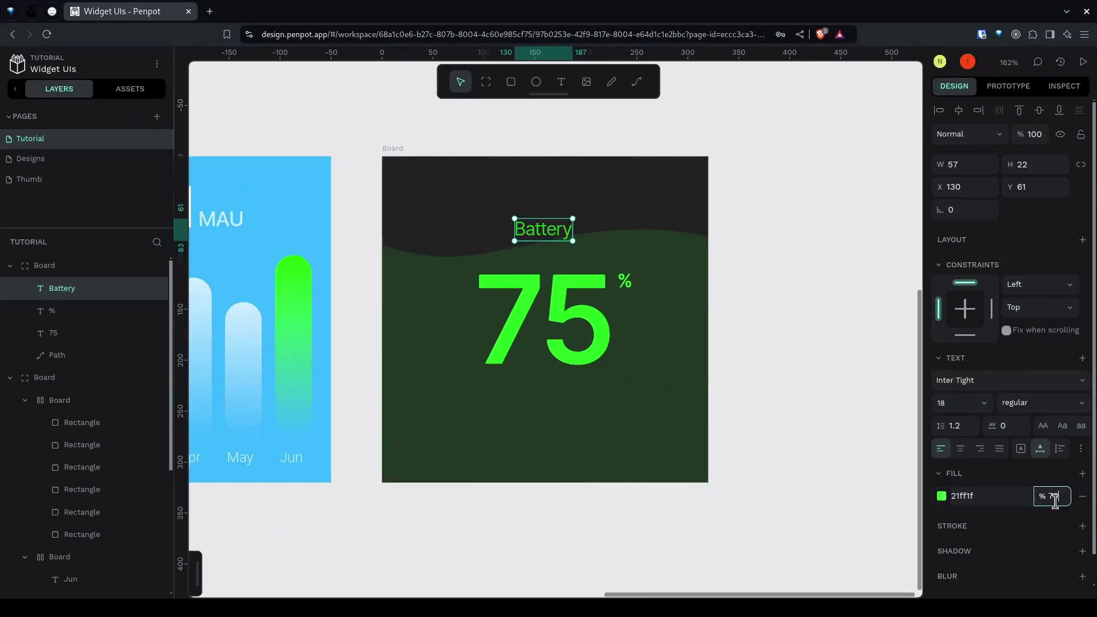
click(801, 374)
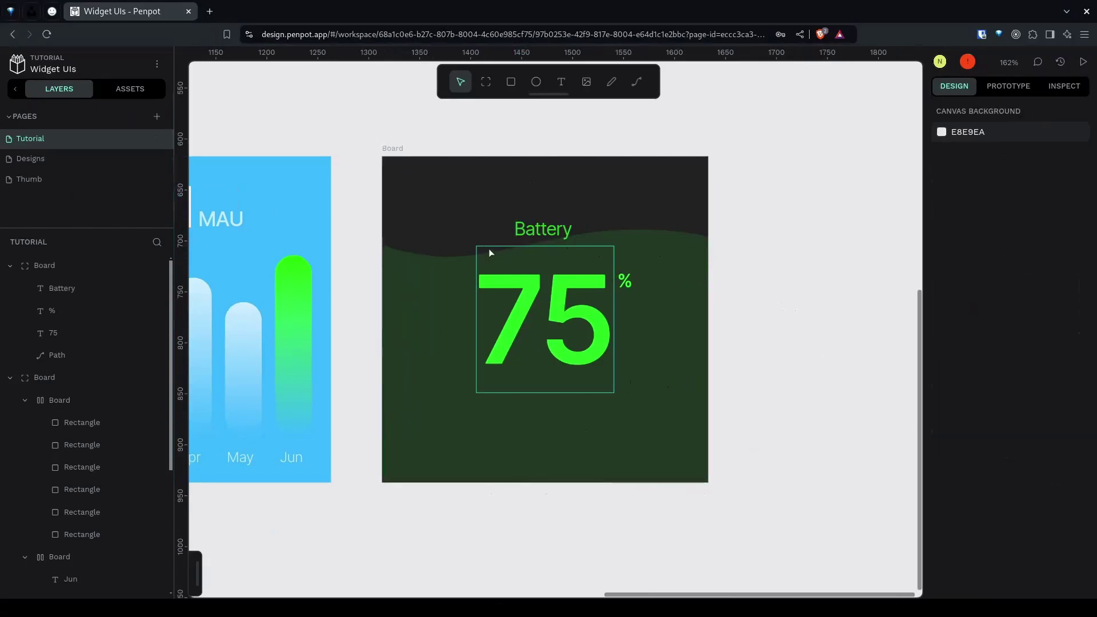
Switch to the Iconify website and search its icon sets for battery
click(542, 227)
click(51, 11)
click(312, 38)
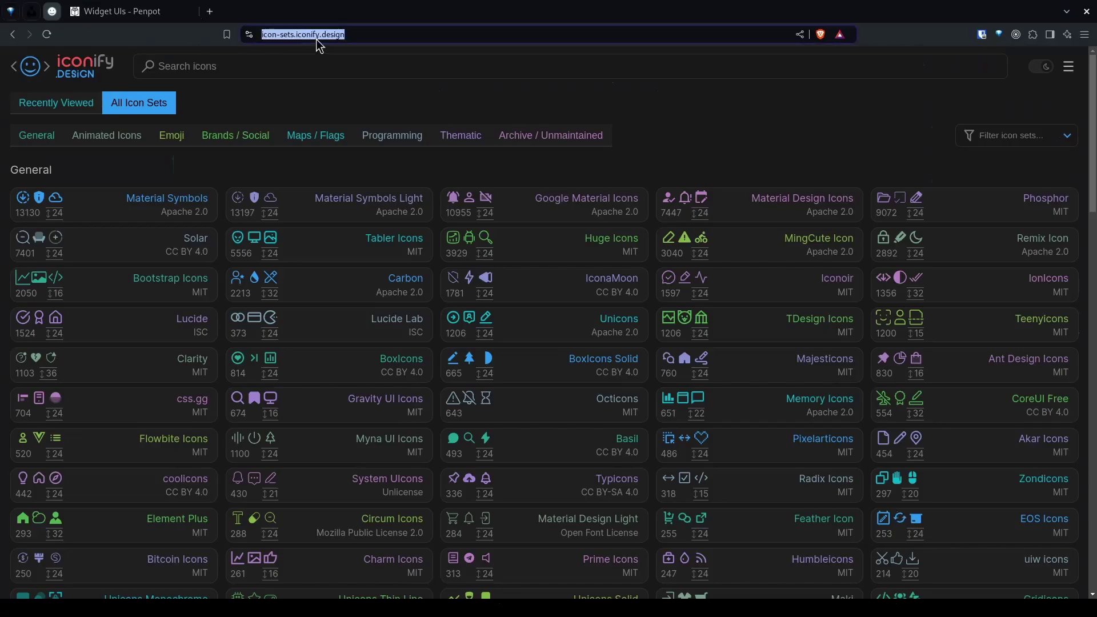
click(354, 36)
click(279, 65)
text(batte)
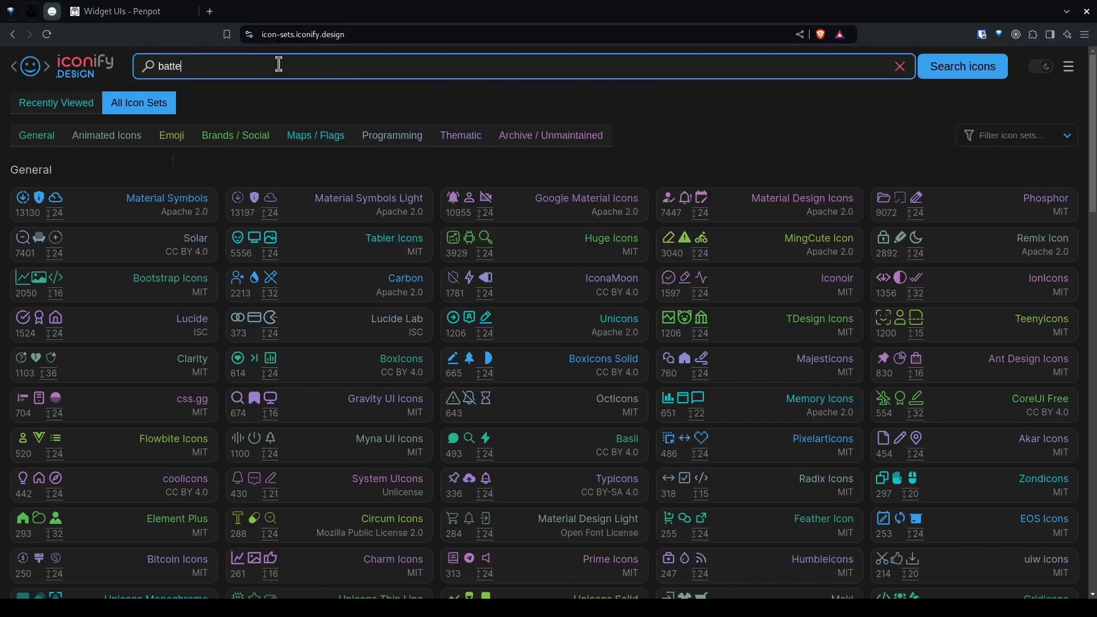
text(ry)
key(Return)
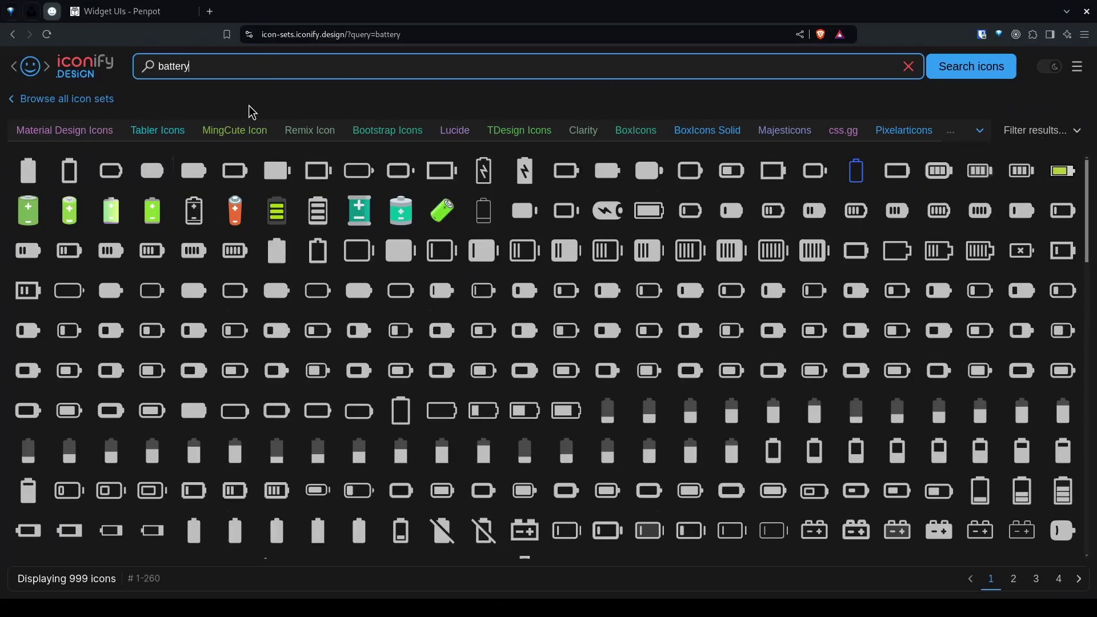
Copy the fluent:battery-9-24-regular icon as SVG and paste it above the Battery label on the dark board in Penpot
click(1063, 370)
click(408, 451)
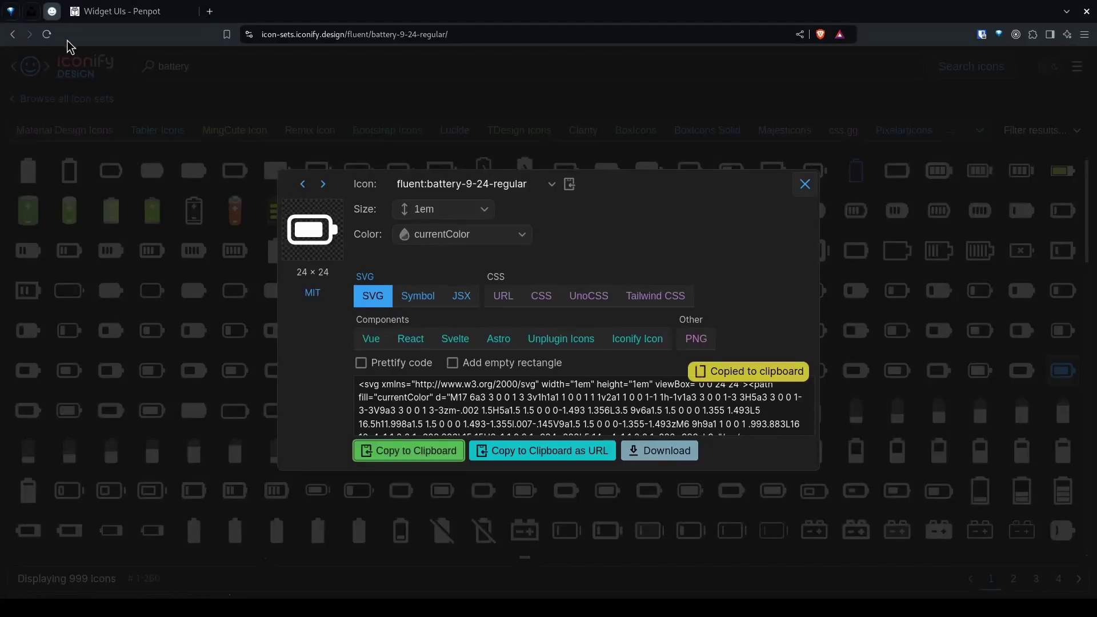
click(122, 11)
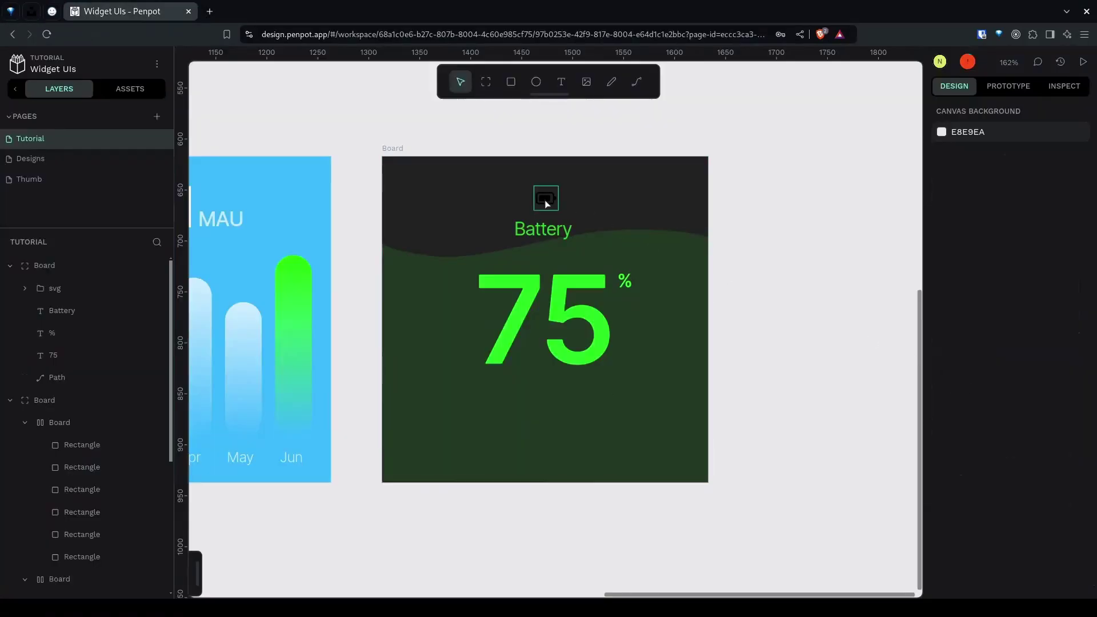
click(545, 204)
Copy the Battery label's fill color and apply it to the battery icon, giving it 21ff1f
click(542, 229)
click(970, 495)
key(ctrl+c)
click(545, 199)
click(982, 513)
key(ctrl+v)
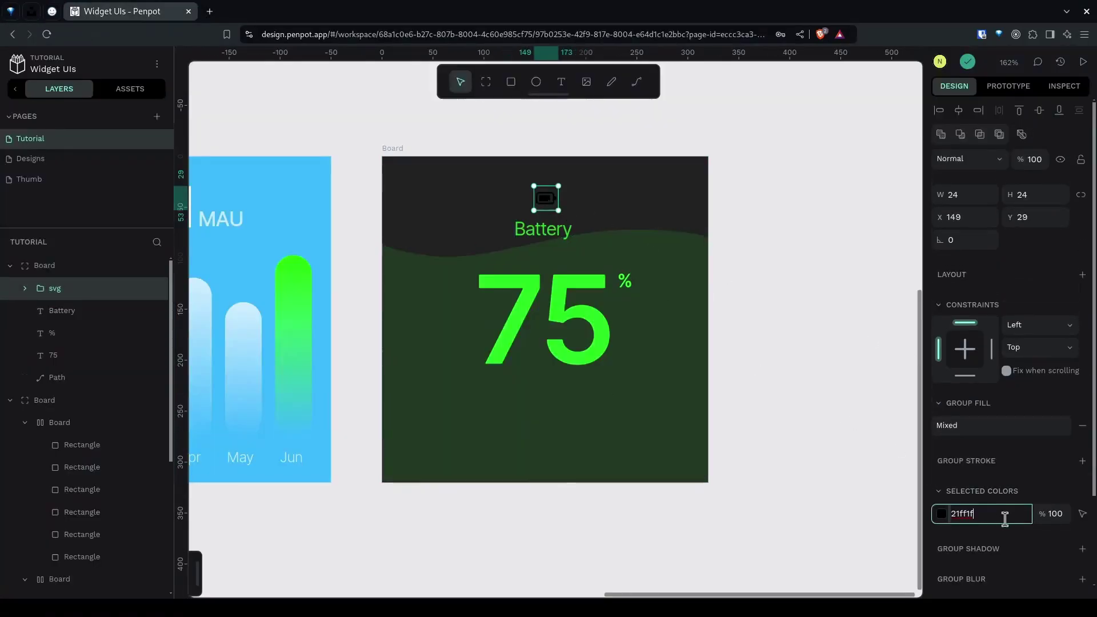
key(Return)
Move the battery icon to the left of the Battery label and set its color opacity to 80%
drag(545, 199, 489, 236)
click(1059, 513)
text(70)
key(Tab)
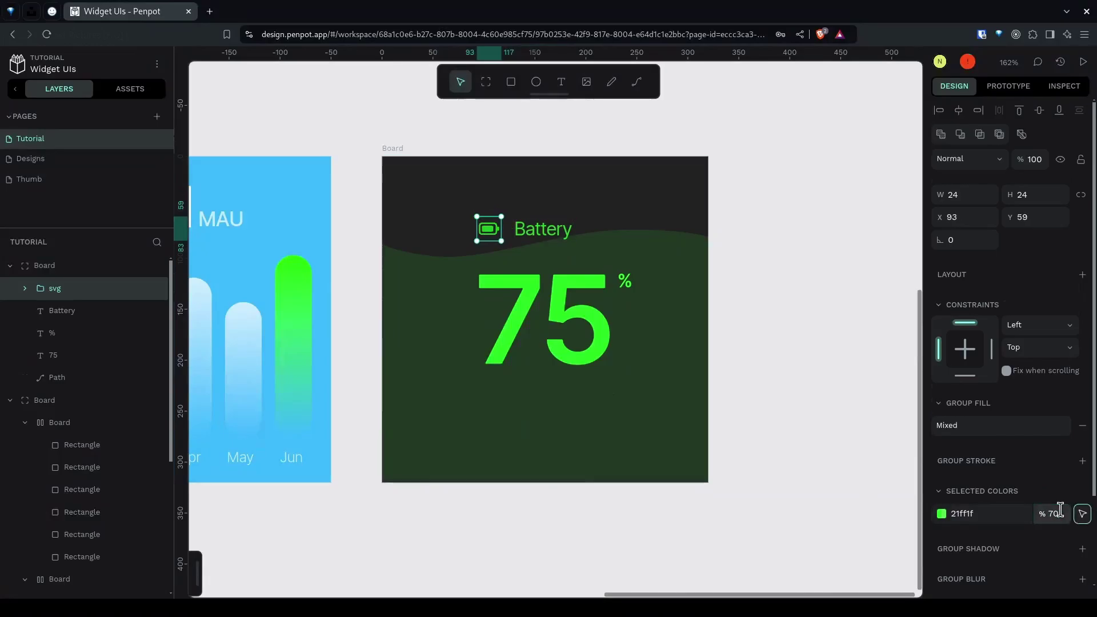
click(1051, 515)
text(80)
Nudge the battery icon closer to the Battery label and scale it down to the label's height of 22
key(Right)
key(Right)
key(Right)
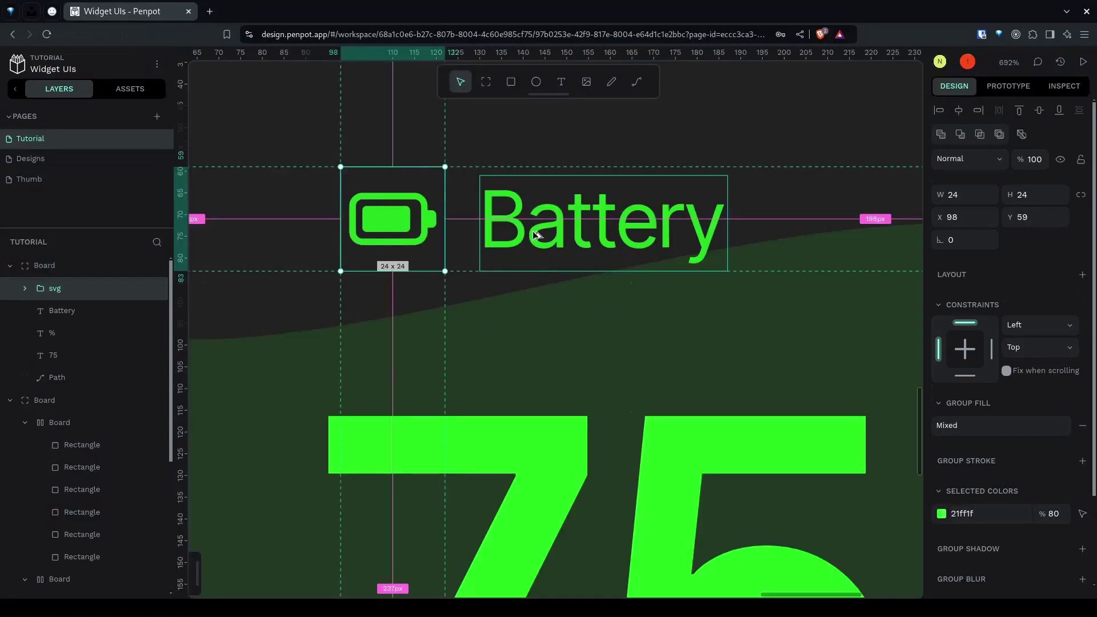
key(Right)
click(528, 230)
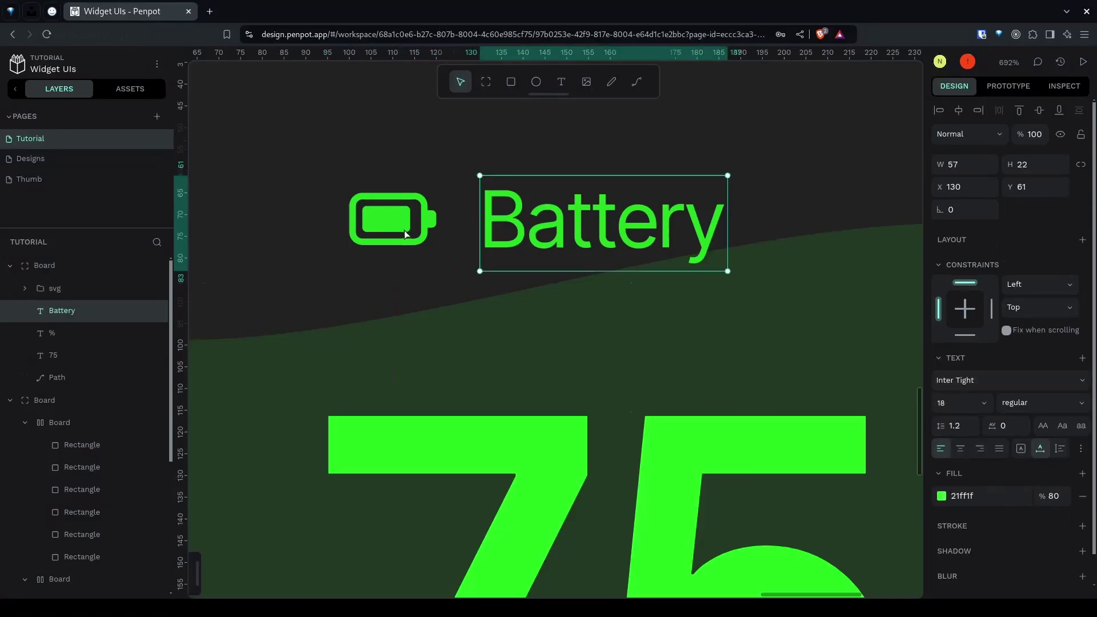
click(394, 220)
drag(341, 166, 343, 172)
Group the battery icon with the Battery label and center the group horizontally on the board
shift+click(550, 226)
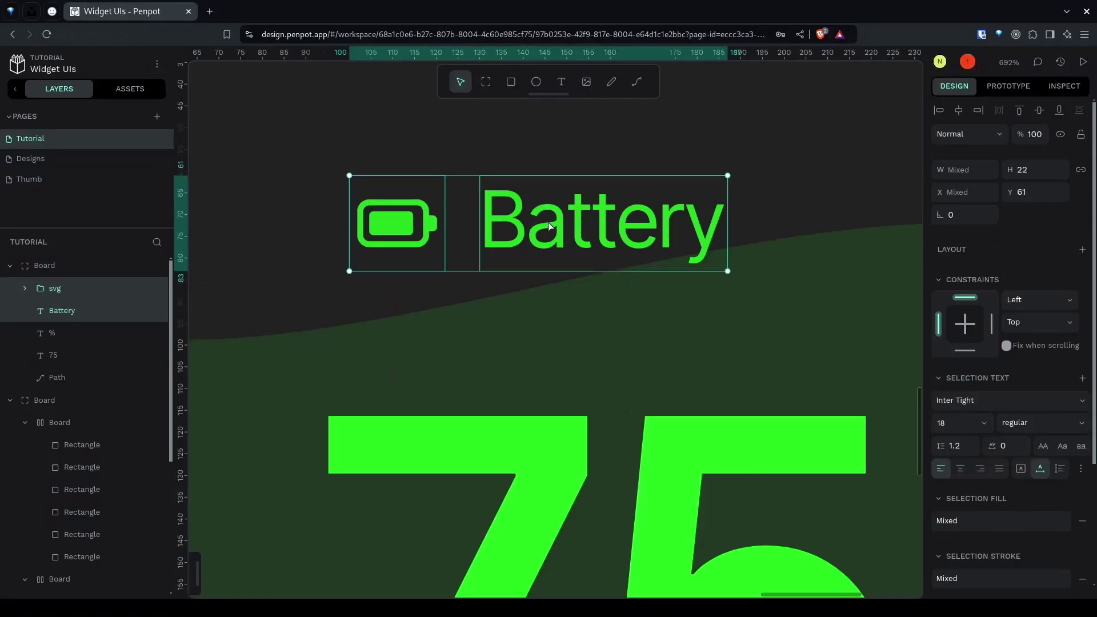
key(ctrl+g)
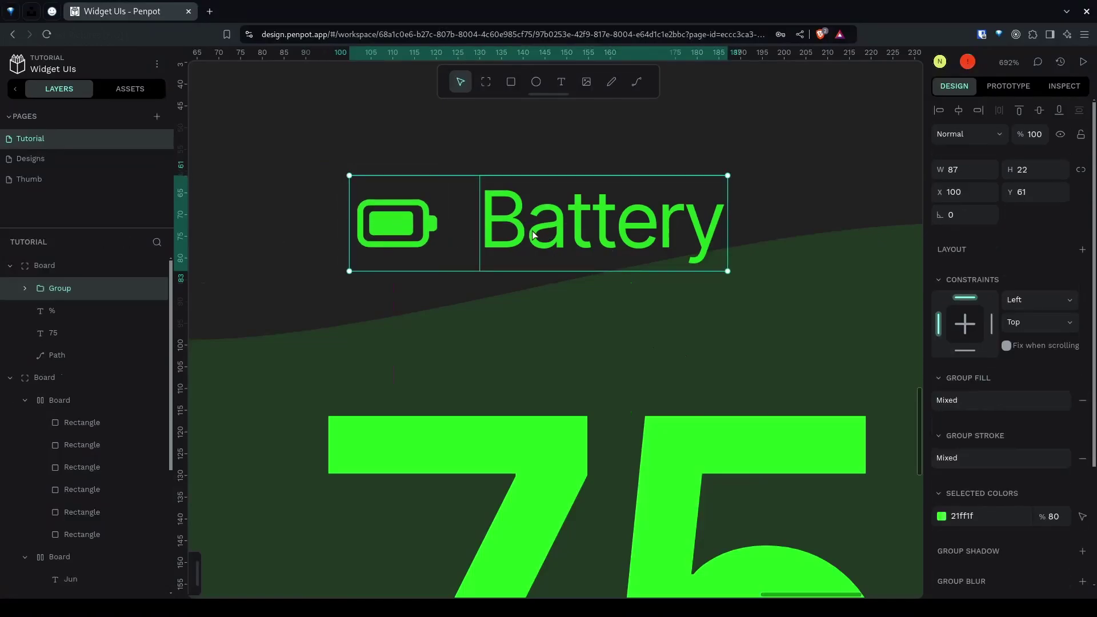
scroll(533, 234, down, 5)
key(alt+h)
click(764, 272)
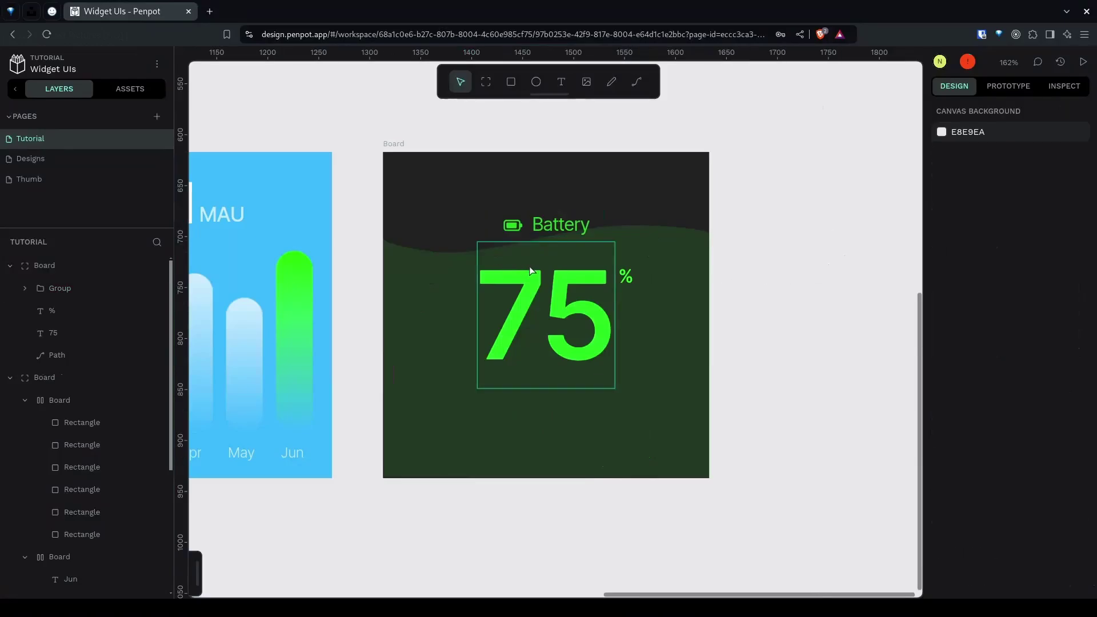
Duplicate the Battery label, place the copy below the large 75 and change its text to Charging - 1h remaining
scroll(531, 275, down, 3)
drag(570, 313, 541, 325)
scroll(492, 339, up, 3)
double_click(543, 154)
key(ctrl+d)
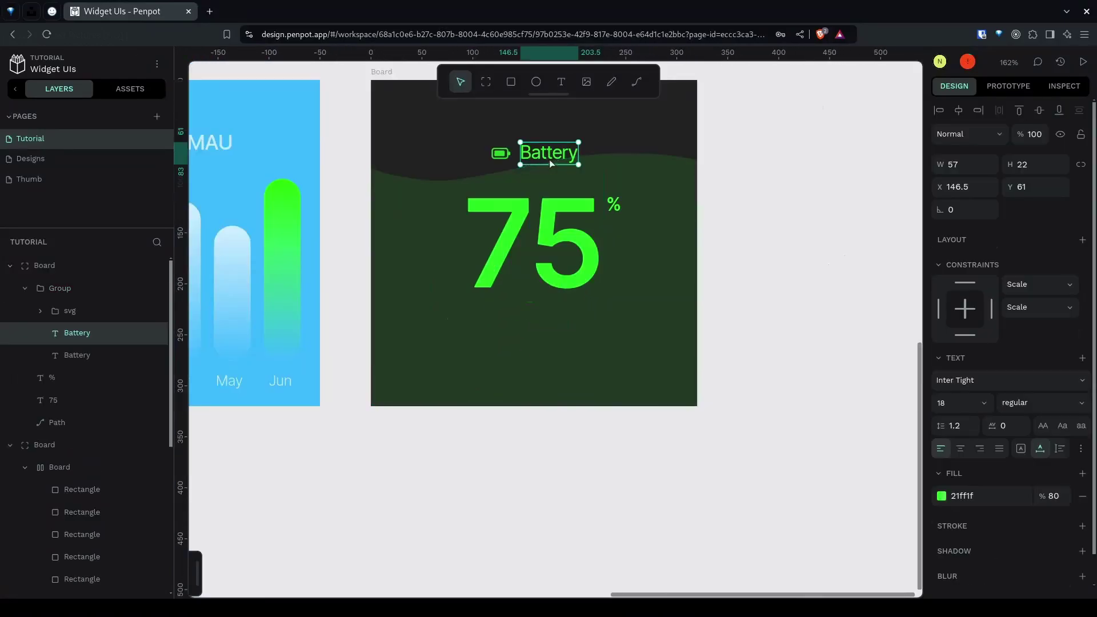
drag(549, 159, 535, 324)
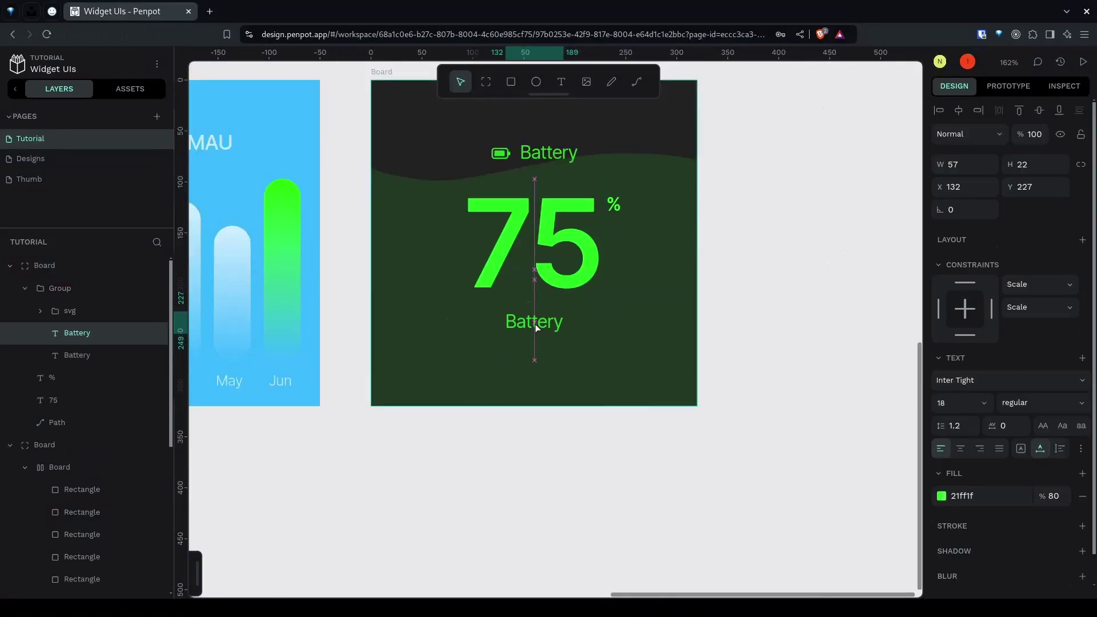
double_click(547, 331)
text(Charging - 1h remaining)
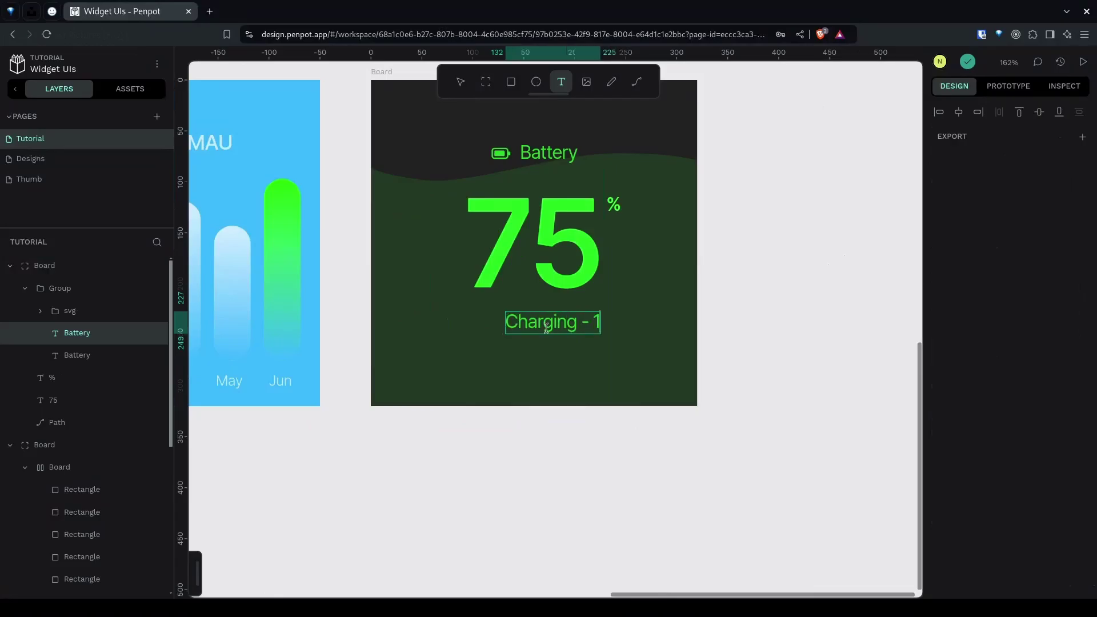
key(Escape)
Set the charging text's font size to 12 and move its layer out of the battery icon group
click(954, 406)
text(12)
key(Return)
drag(86, 333, 77, 278)
click(457, 452)
Center the charging text horizontally just below the 75 and lighten its fill to a pale green
click(548, 319)
click(958, 110)
mouse_move(558, 321)
mouse_down()
mouse_move(567, 350)
mouse_move(558, 329)
mouse_up()
click(941, 496)
drag(811, 371, 789, 358)
Copy Iconify's solar:bolt-bold icon as SVG and paste it below the charging text in Penpot
click(52, 11)
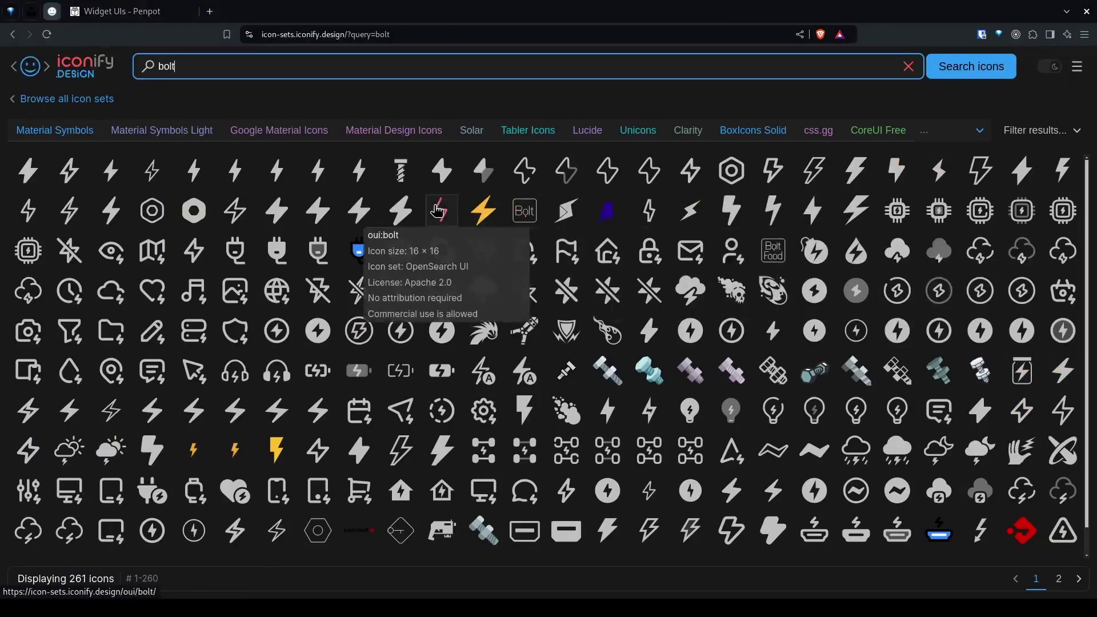
click(441, 170)
click(408, 450)
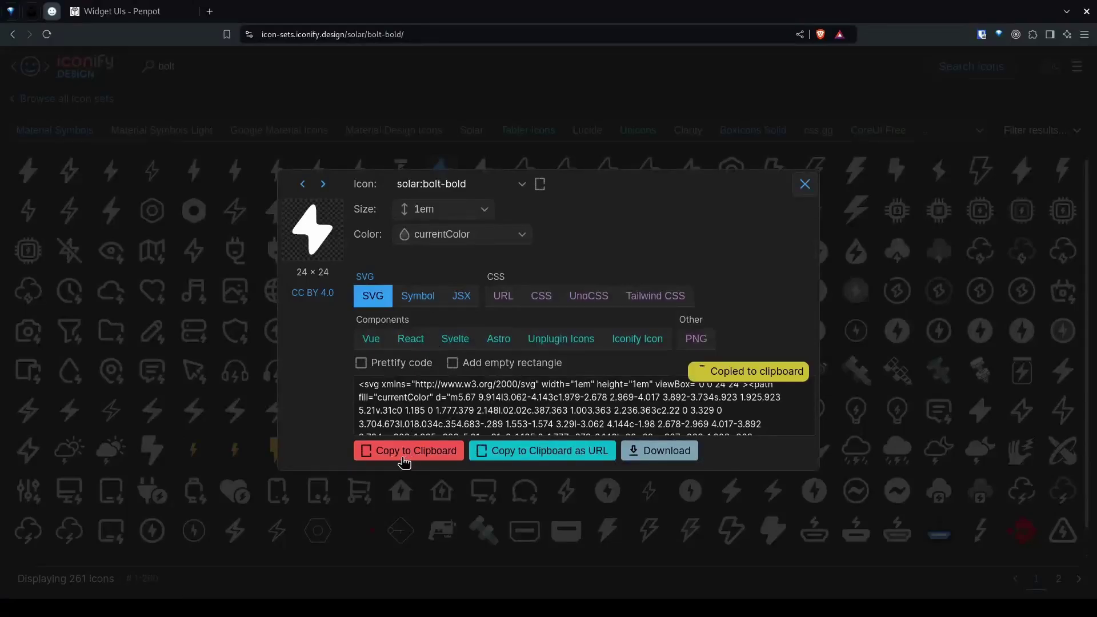
click(122, 12)
key(ctrl+v)
click(541, 366)
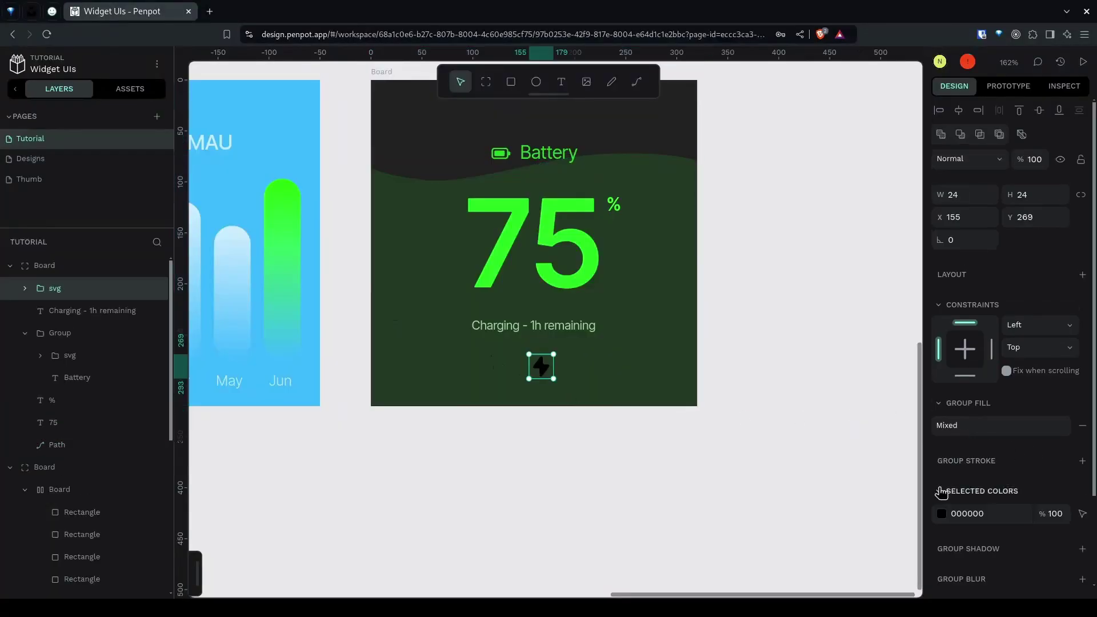
Recolor the bolt icon to yellow ffdc26 and center it horizontally on the board
click(942, 514)
drag(817, 397, 883, 361)
click(798, 462)
click(714, 452)
click(541, 366)
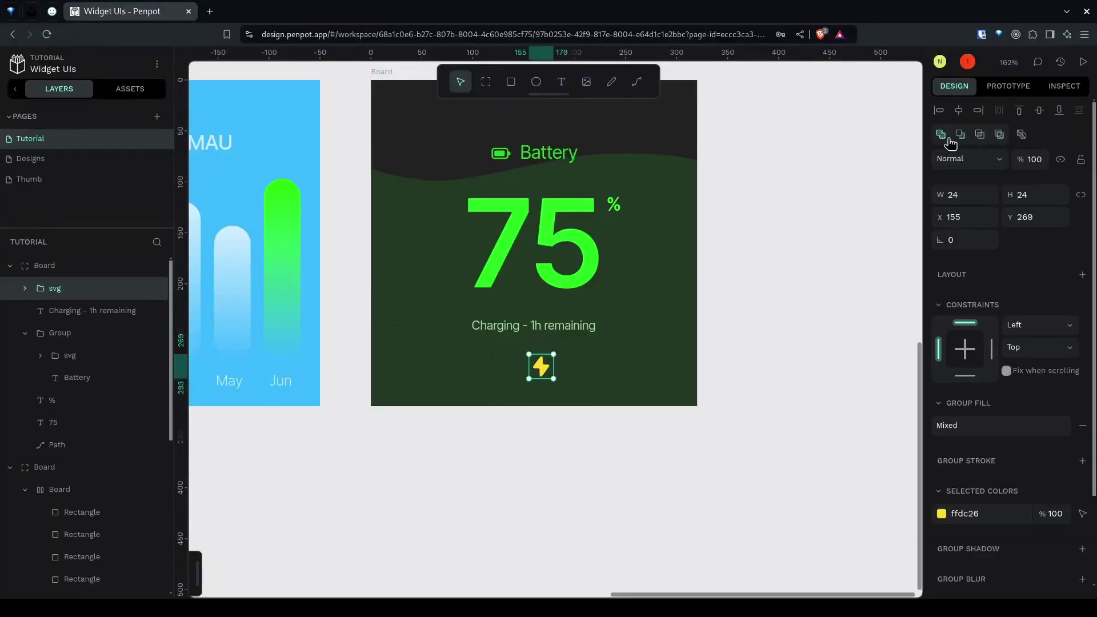
click(958, 109)
key(Escape)
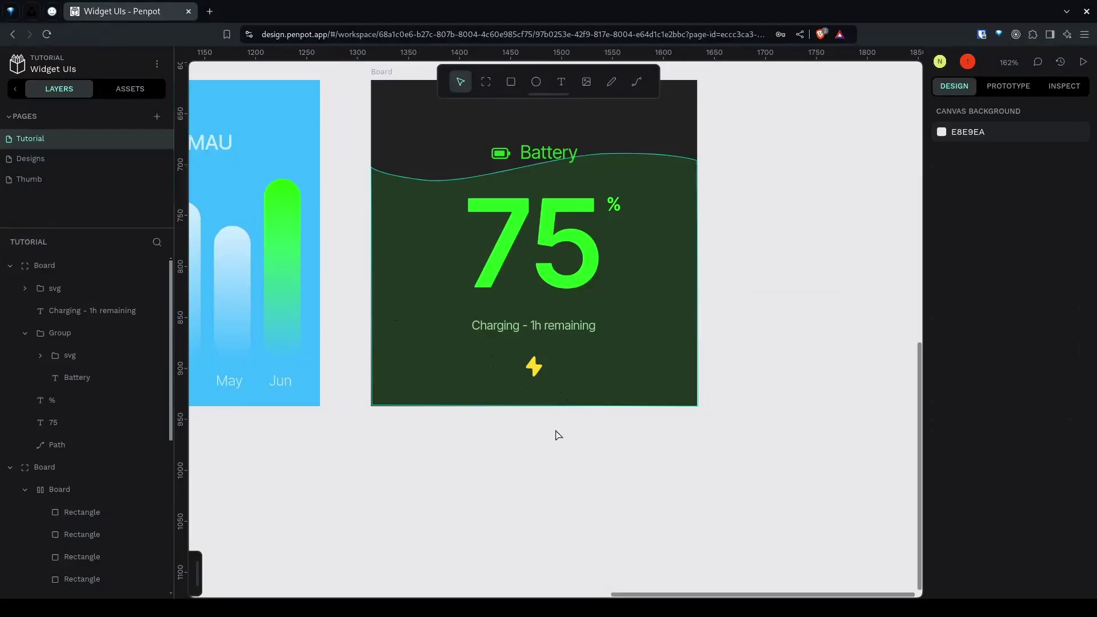
Round the corners of both the blue Dashboard board and the dark Battery board with a radius of 12
key(shift+1)
scroll(629, 422, right, 2)
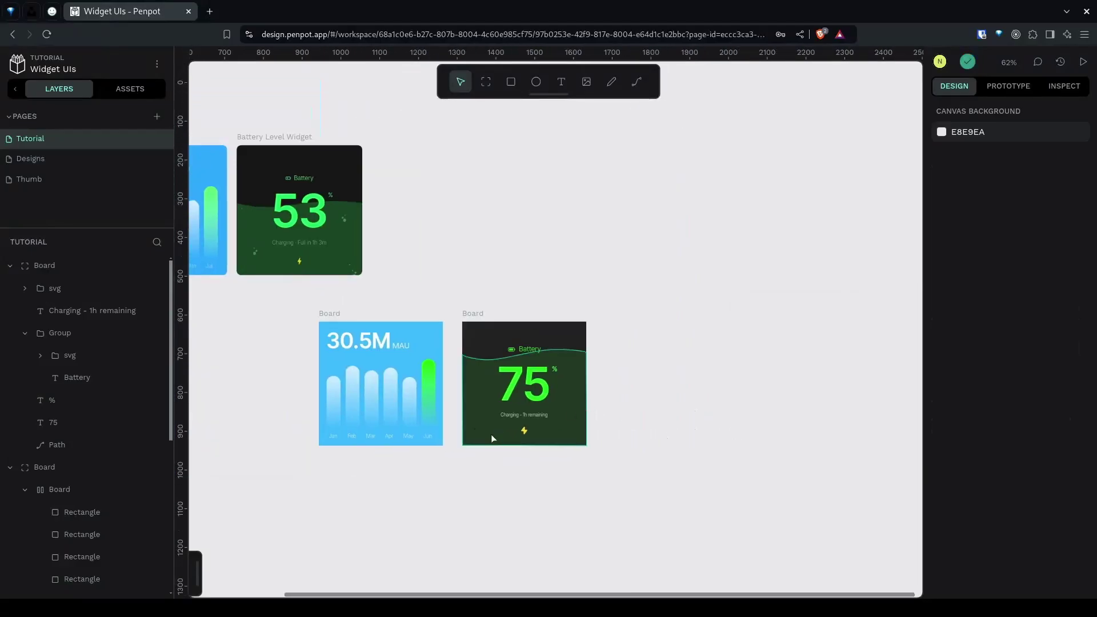
click(375, 304)
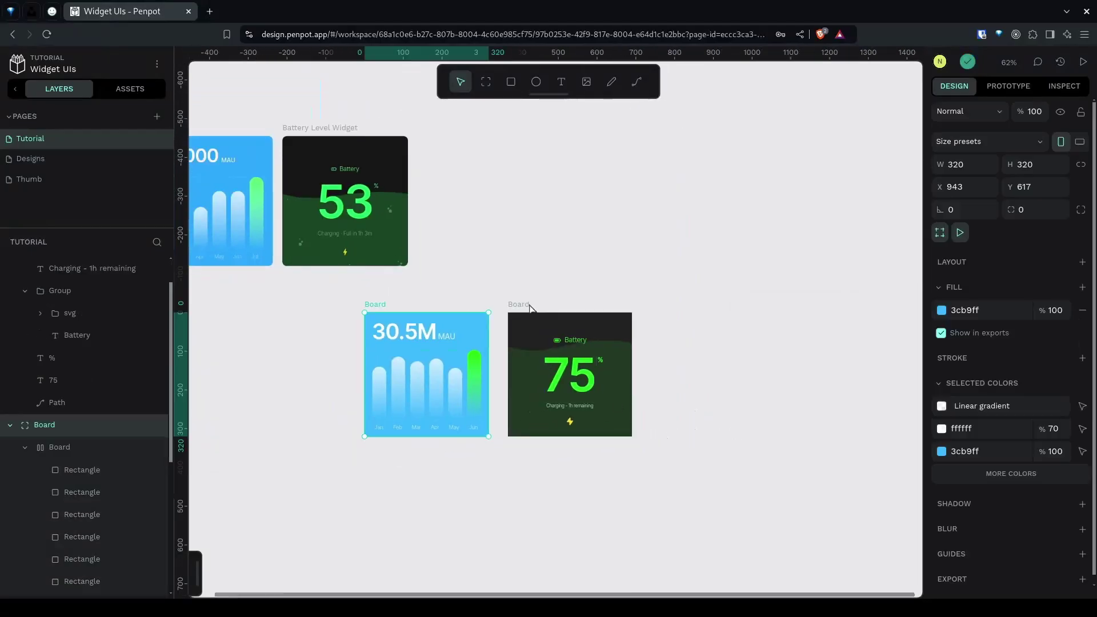
shift+click(521, 305)
click(1049, 236)
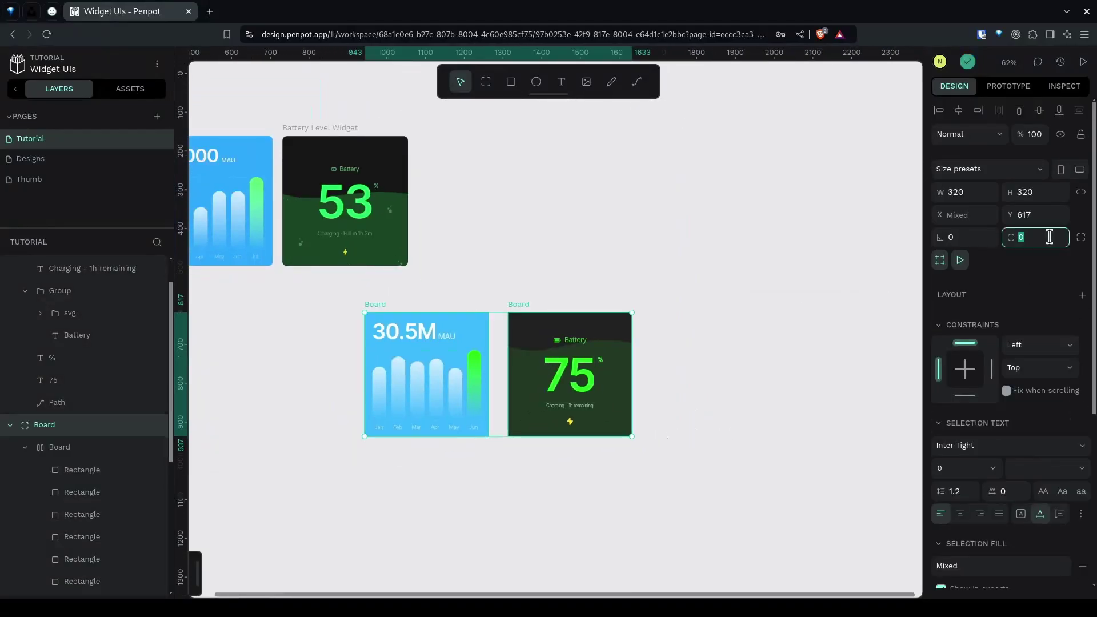
scroll(1050, 237, up, 20)
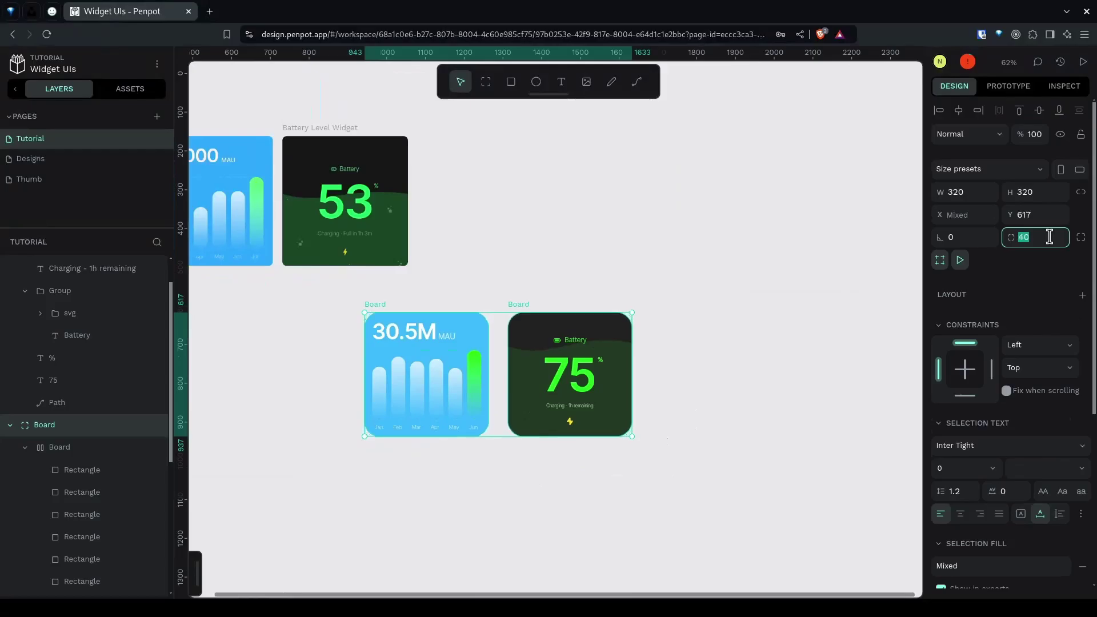
scroll(1049, 236, down, 20)
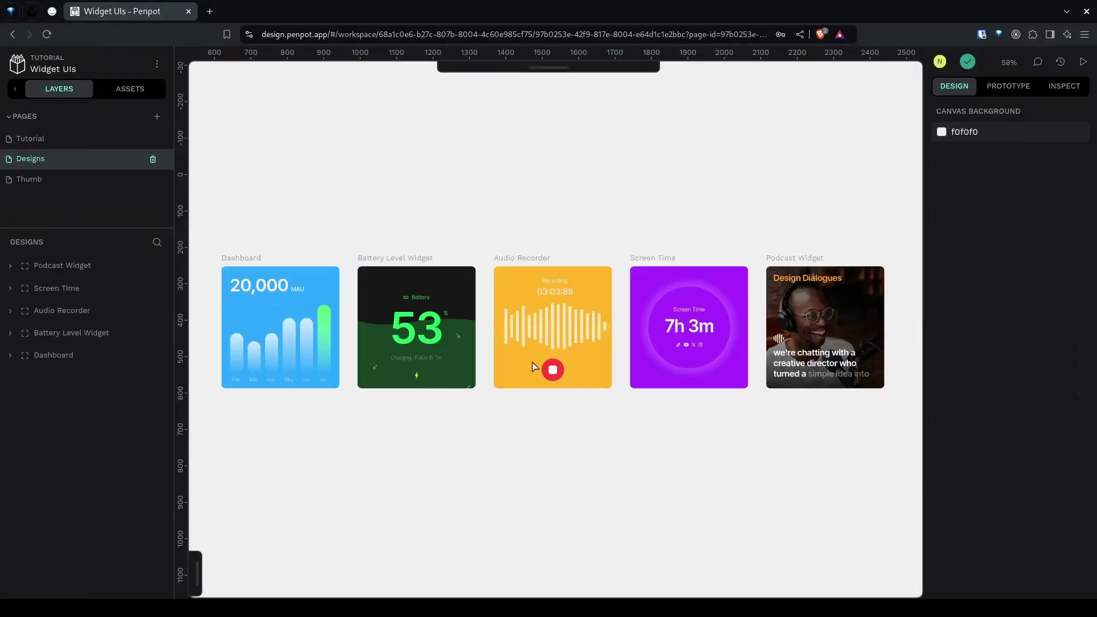
Copy the Audio Recorder widget from the Designs page and place it beside the 53% Battery Level Widget on the Tutorial page
click(520, 264)
click(25, 138)
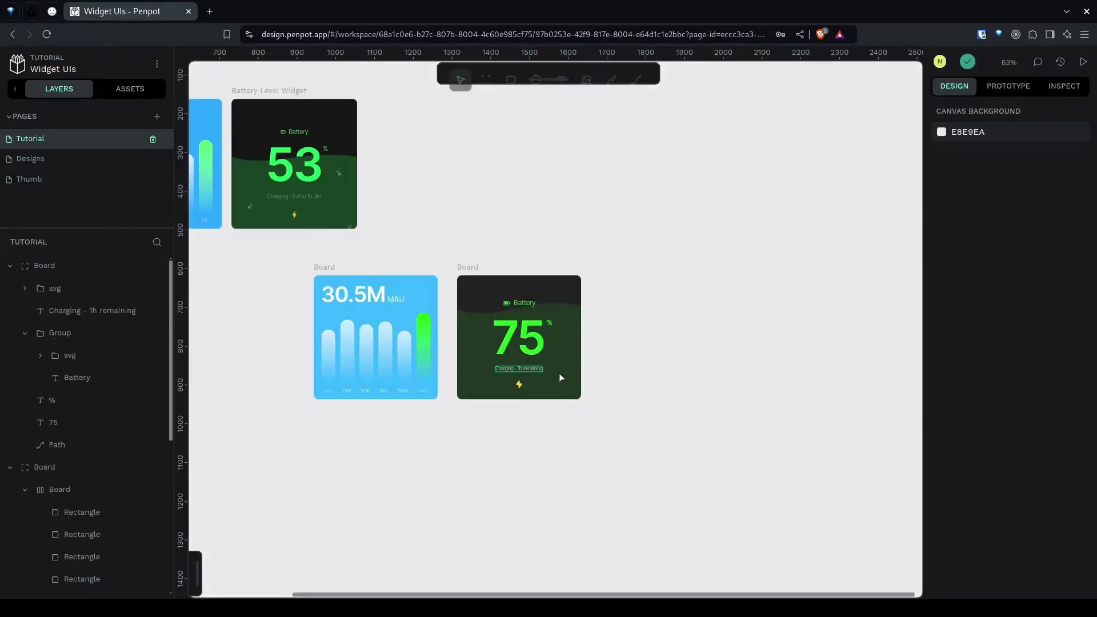
key(ctrl+v)
drag(402, 302, 408, 315)
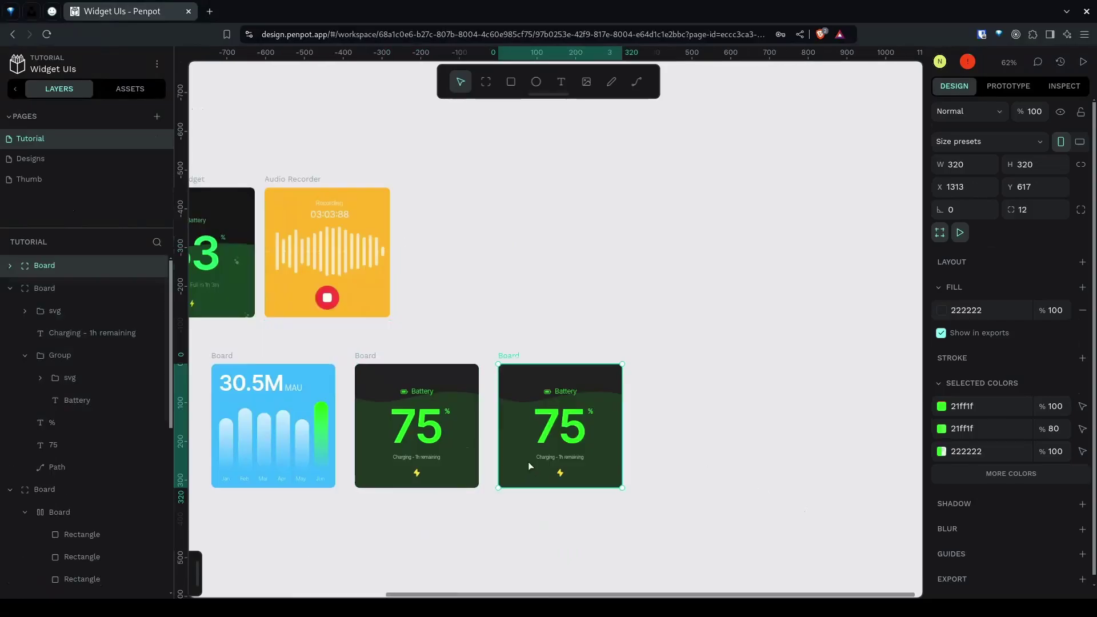
Delete all contents of the duplicated battery board and change its fill to a warm orange-yellow
key(ctrl+a)
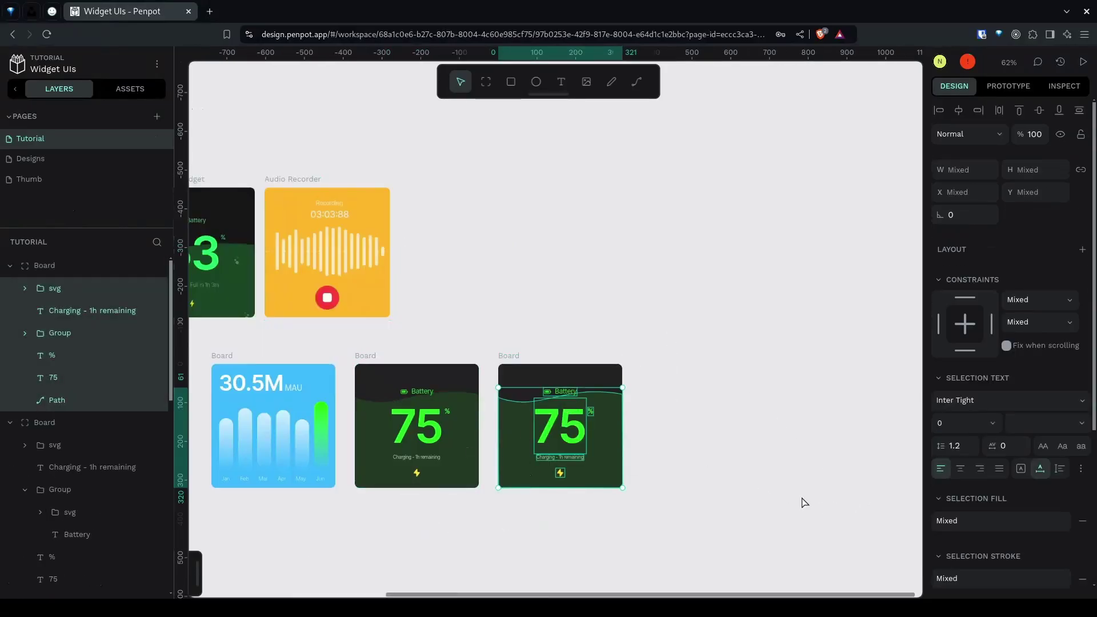
key(Delete)
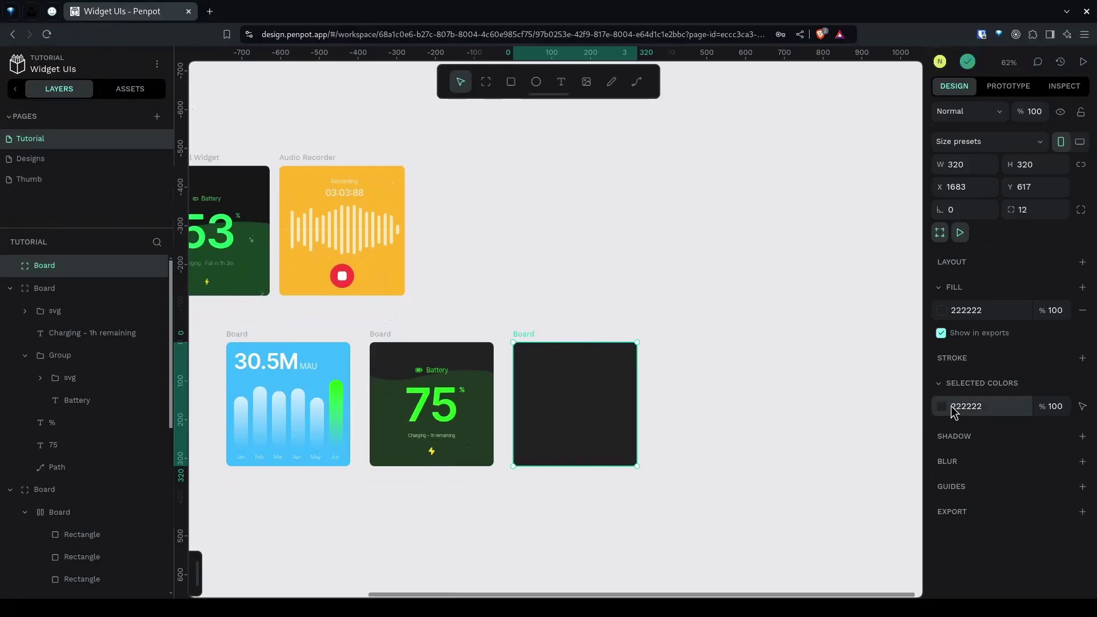
click(952, 407)
click(801, 463)
drag(893, 367, 873, 357)
drag(801, 464, 798, 462)
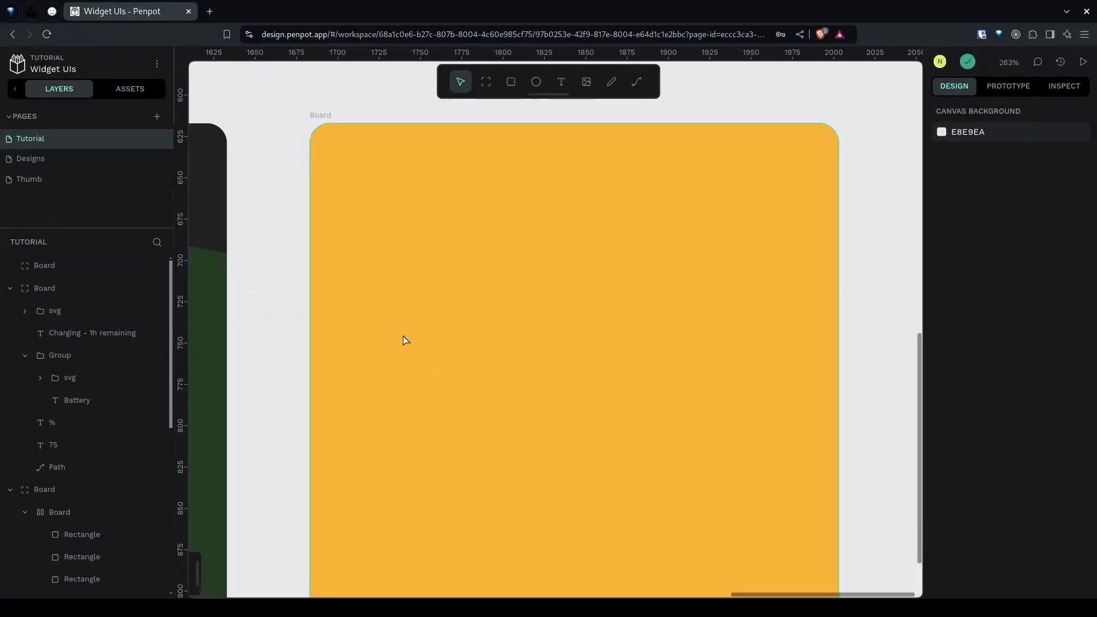
Draw a narrow vertical bar about 12 by 135 on the orange board and give it a corner radius of 20
key(r)
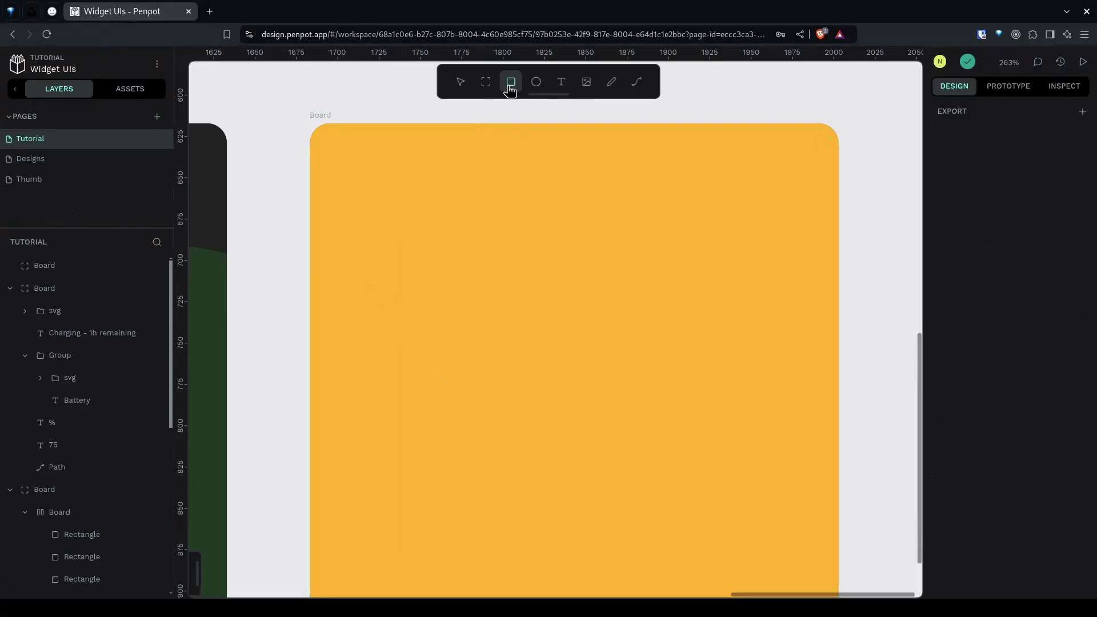
mouse_move(386, 277)
mouse_down()
mouse_move(428, 496)
mouse_move(411, 514)
mouse_move(403, 499)
mouse_up()
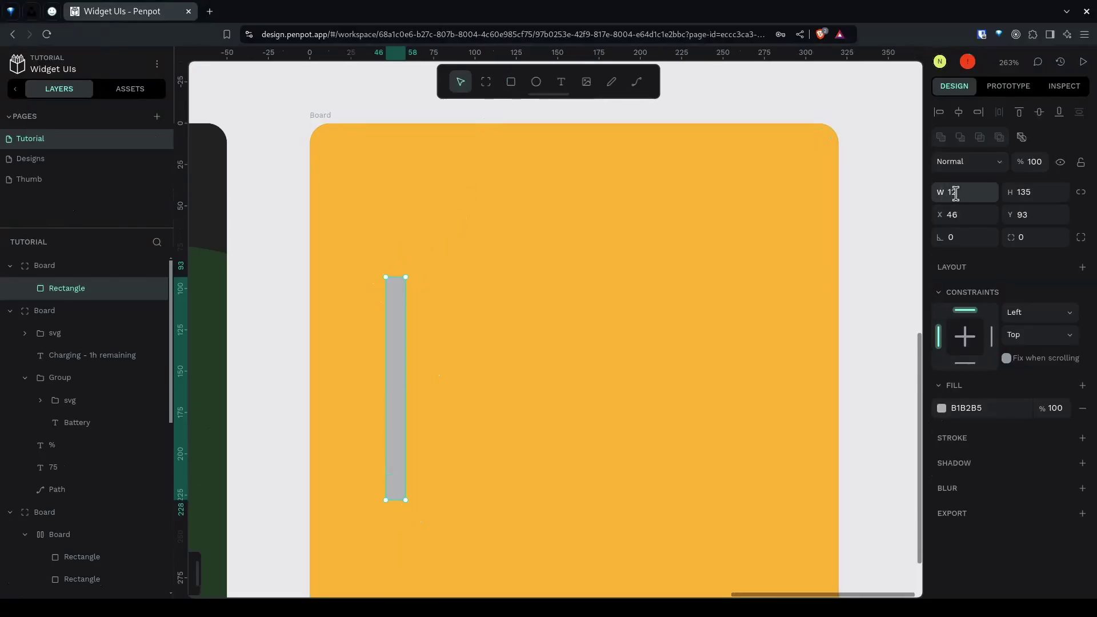
click(1039, 239)
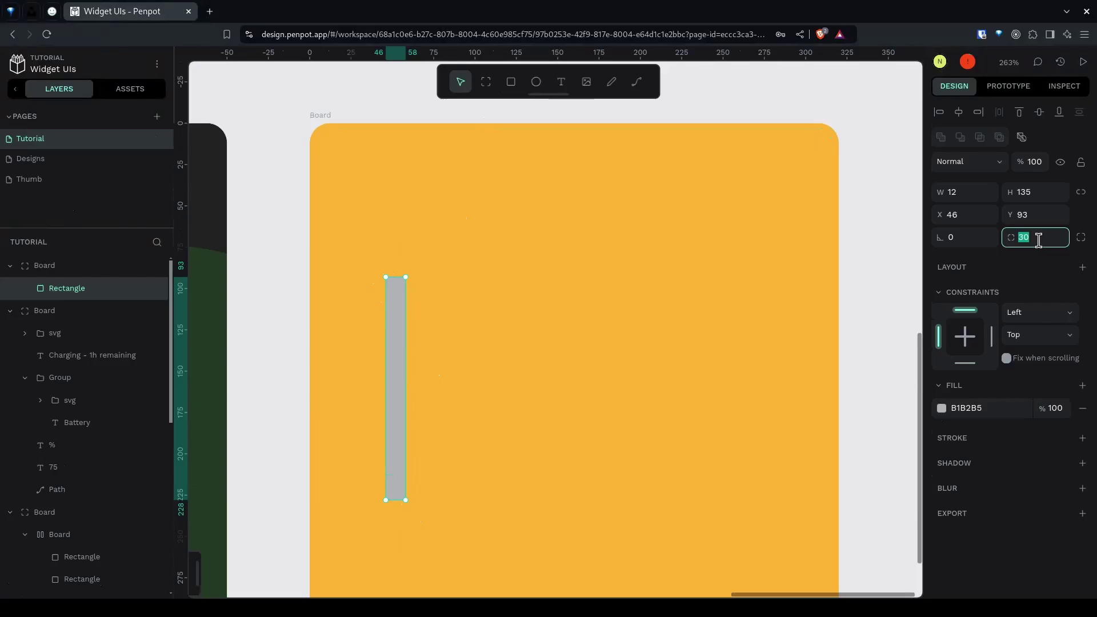
Fill the vertical bar with white ffffff and set its width to 10
click(941, 409)
drag(817, 380, 691, 316)
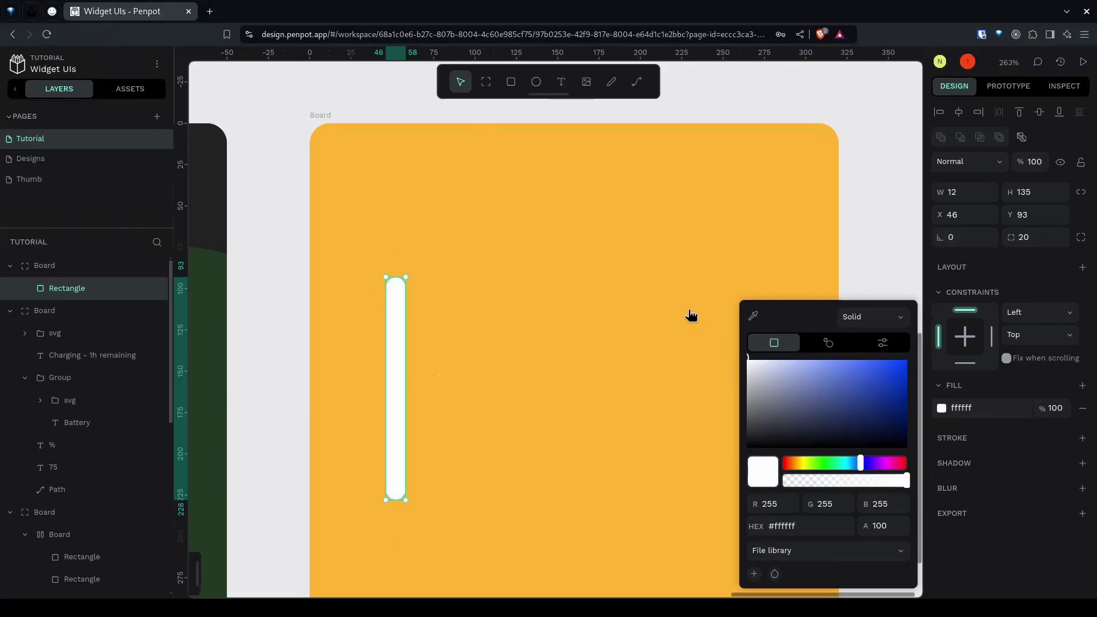
click(966, 191)
text(9)
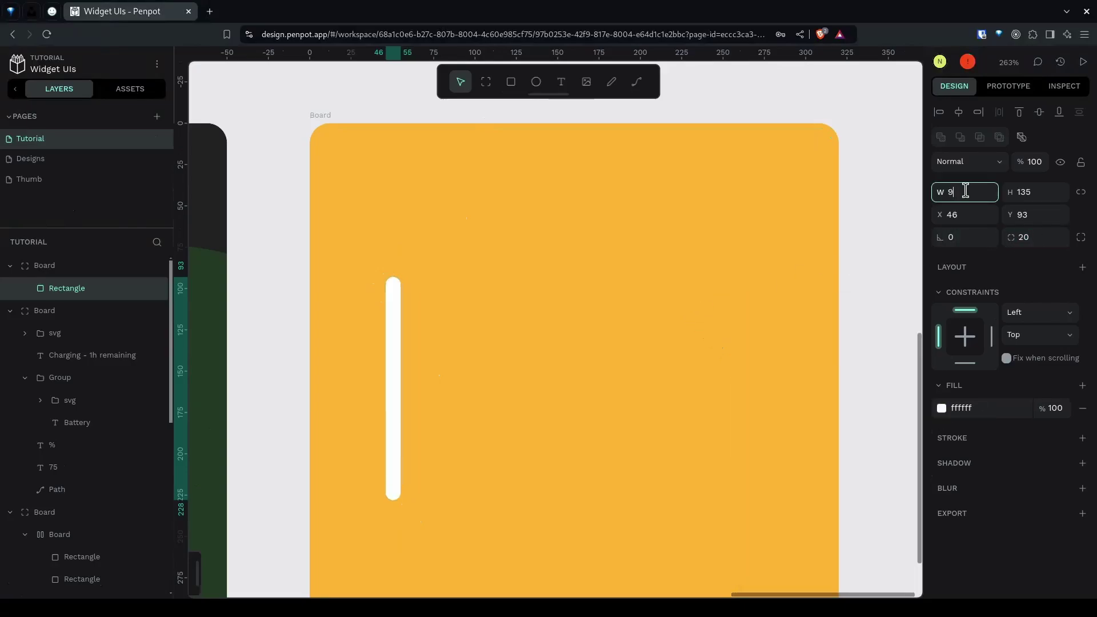
key(Up)
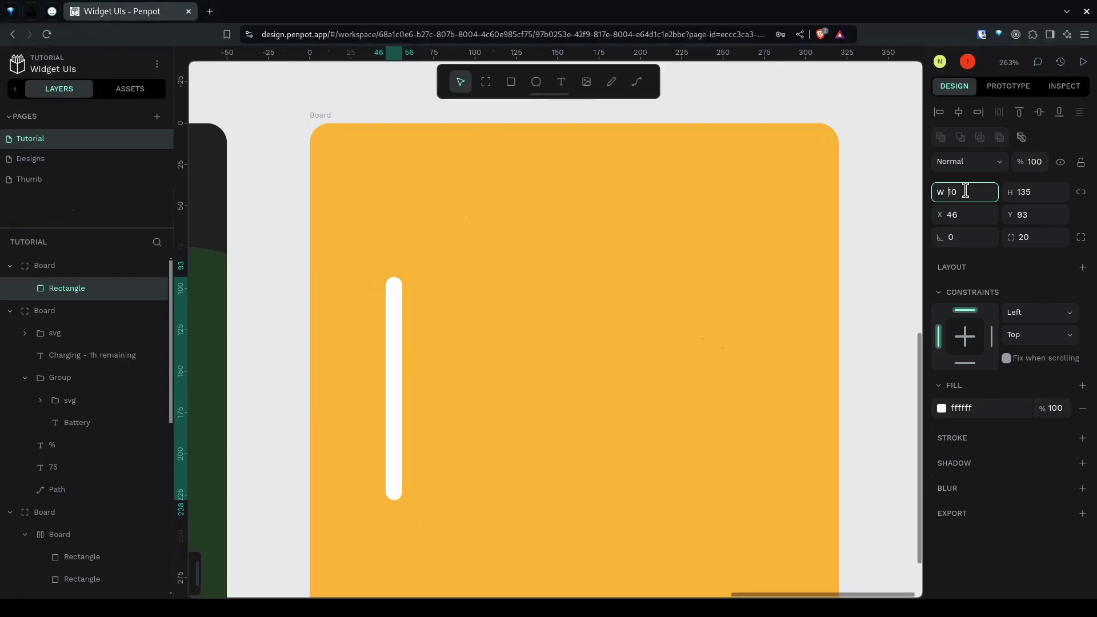
Duplicate the white bar directly to its right and wrap both bars in a flex layout
click(395, 378)
key(ctrl+d)
drag(394, 380, 413, 380)
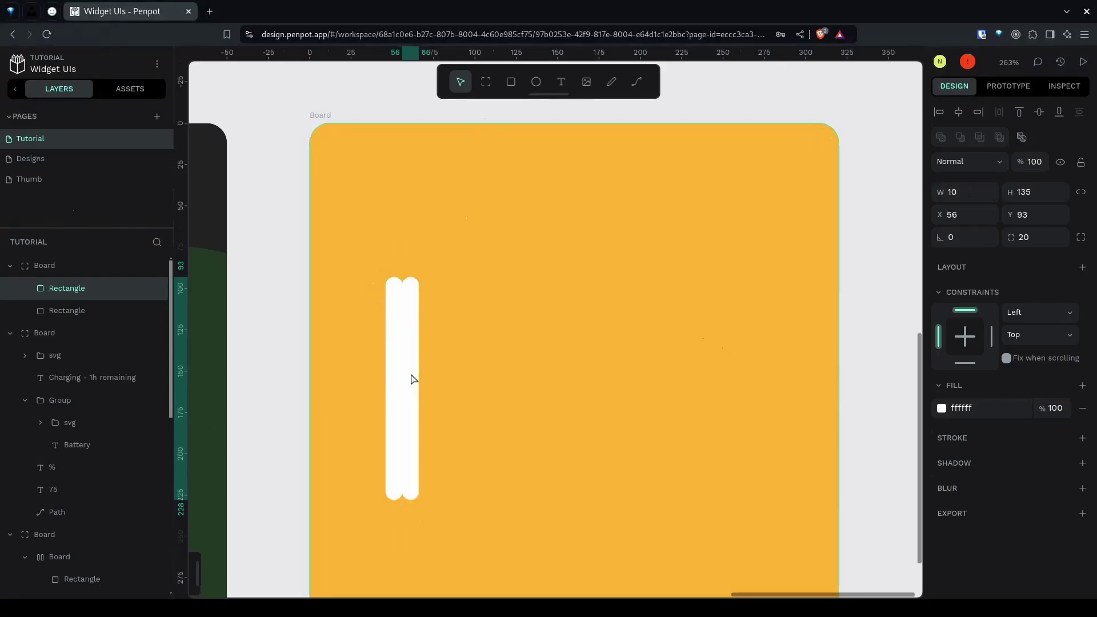
shift+click(402, 360)
right_click(403, 359)
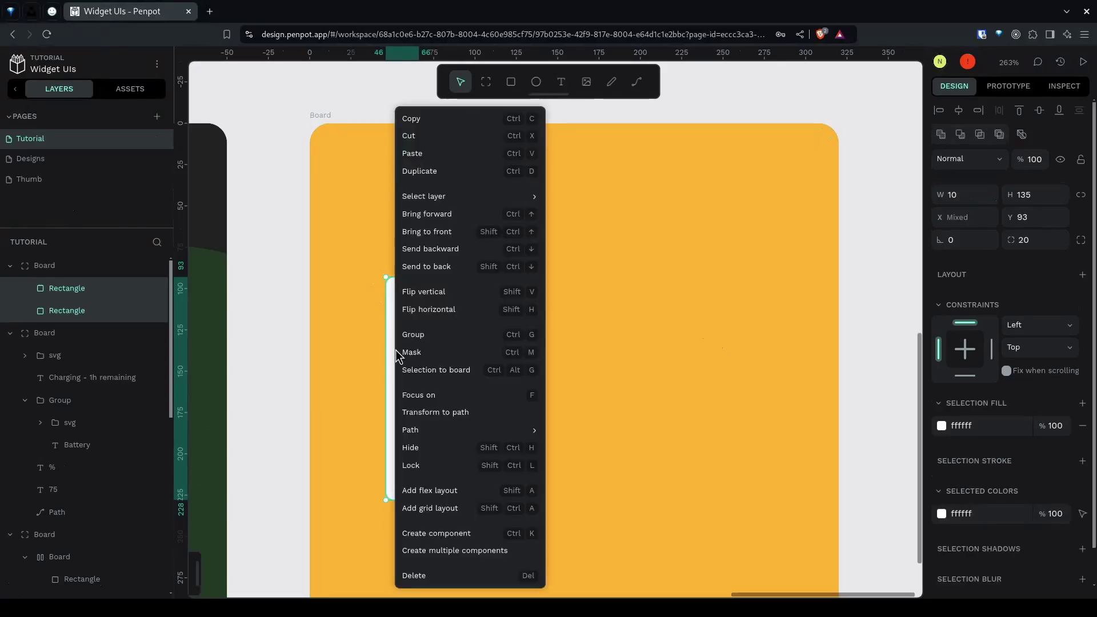
click(436, 491)
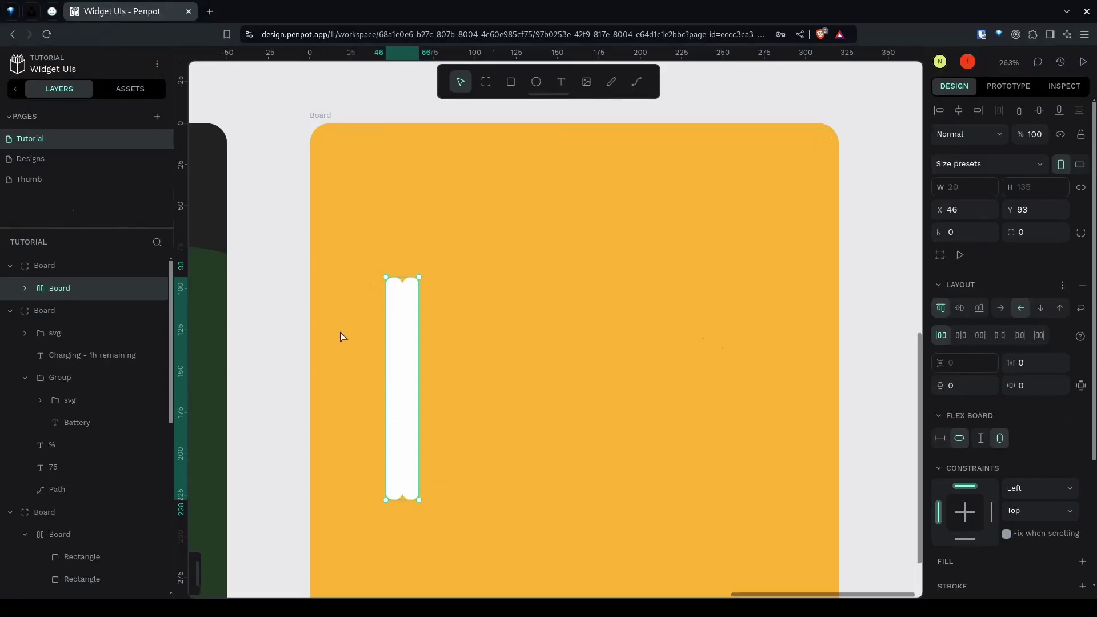
click(411, 371)
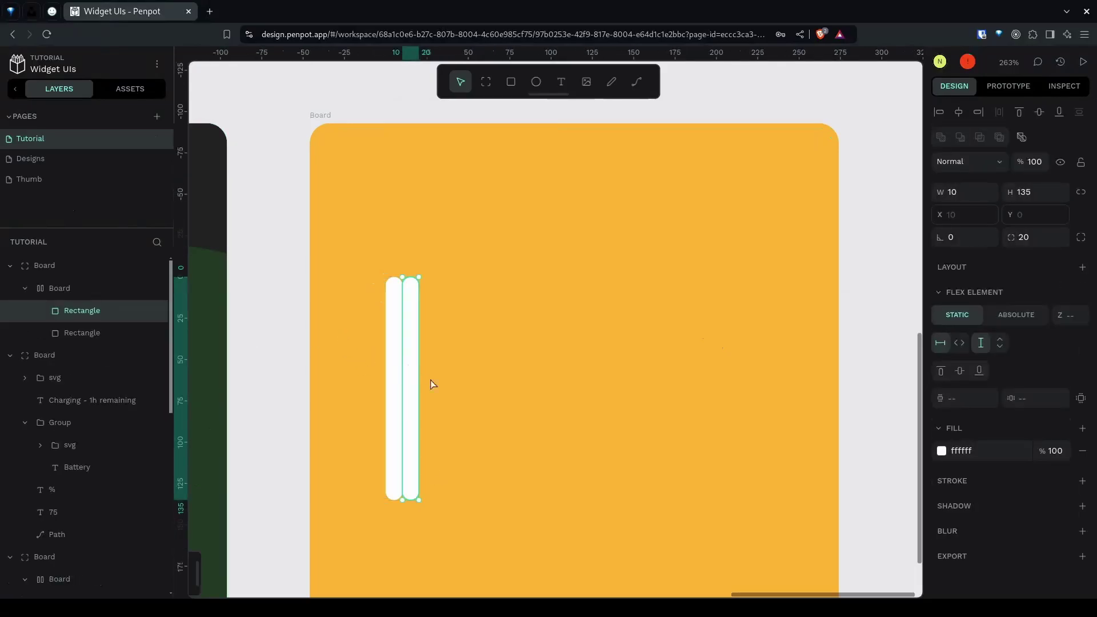
Duplicate the white bar repeatedly inside the flex layout until the row holds twenty bars
key(ctrl+d)
key(ctrl+d)
key(ctrl+d)
key(ctrl+d)
key(ctrl+d)
key(ctrl+d)
key(ctrl+d)
key(ctrl+d)
key(ctrl+d)
key(ctrl+d)
key(ctrl+d)
key(ctrl+d)
key(ctrl+d)
key(ctrl+d)
key(ctrl+d)
key(ctrl+d)
key(ctrl+d)
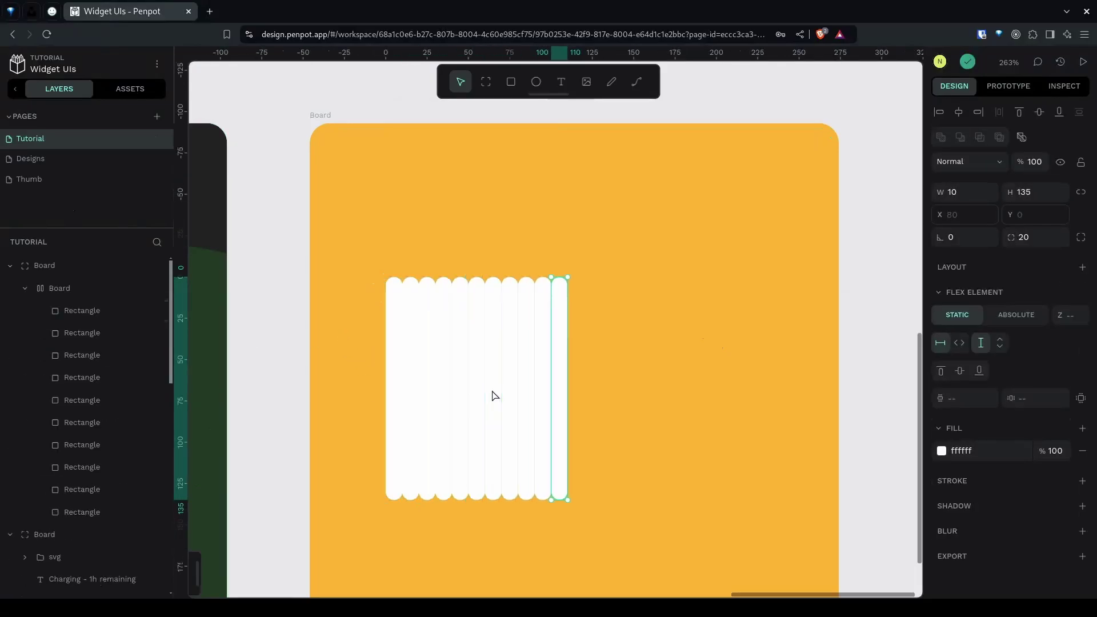
Set the bar layout's column gap to 6 and centre its items vertically and horizontally
click(453, 378)
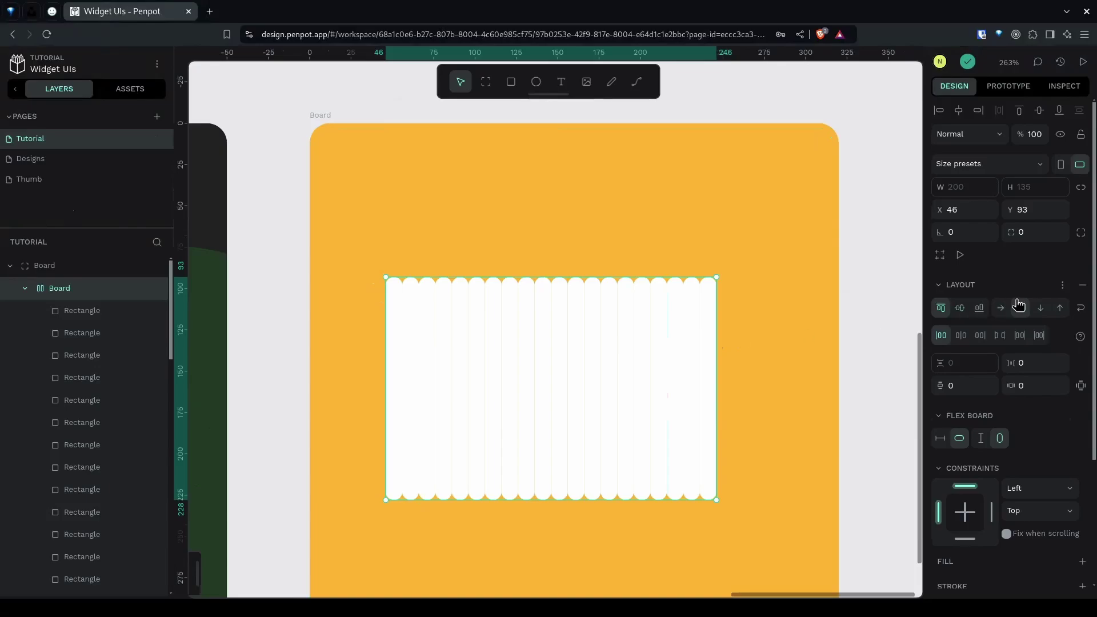
click(1034, 363)
text(6)
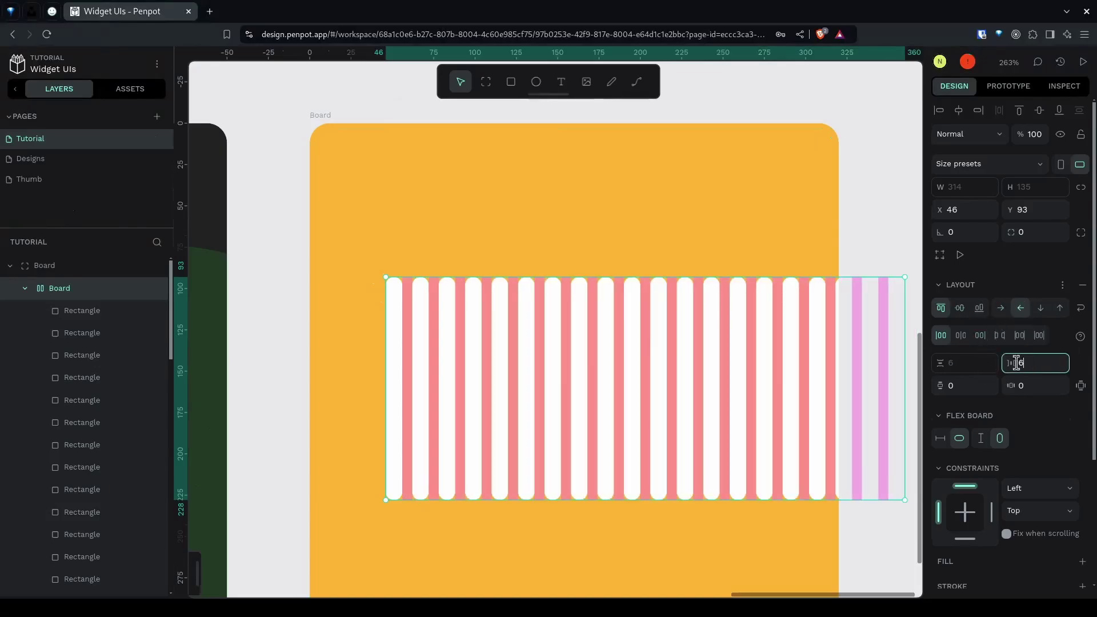
drag(845, 548, 764, 515)
drag(547, 414, 480, 430)
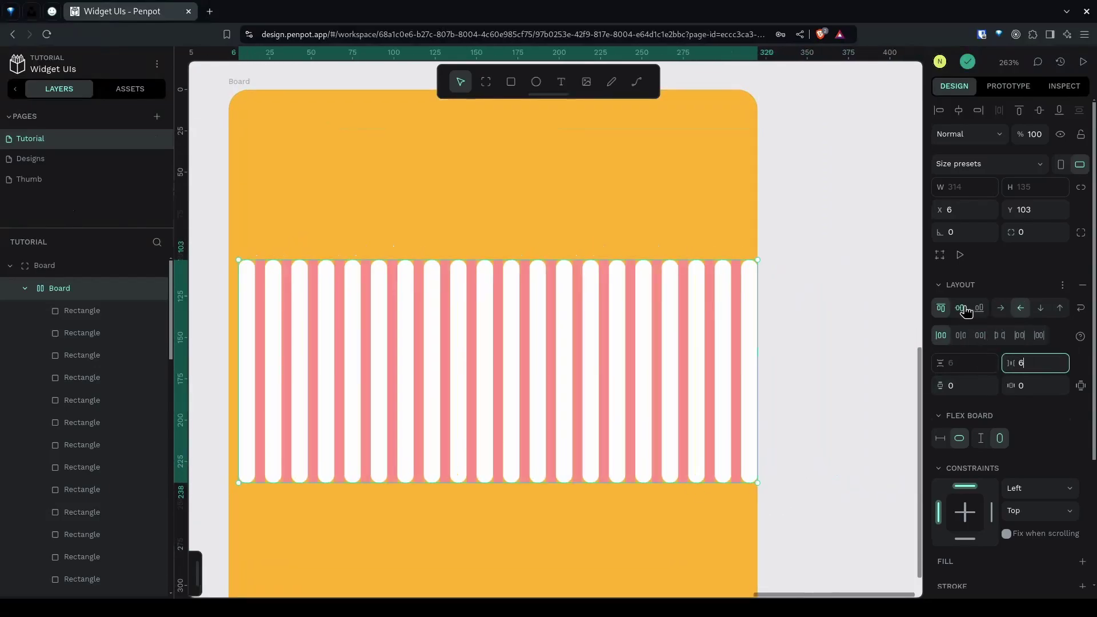
click(962, 309)
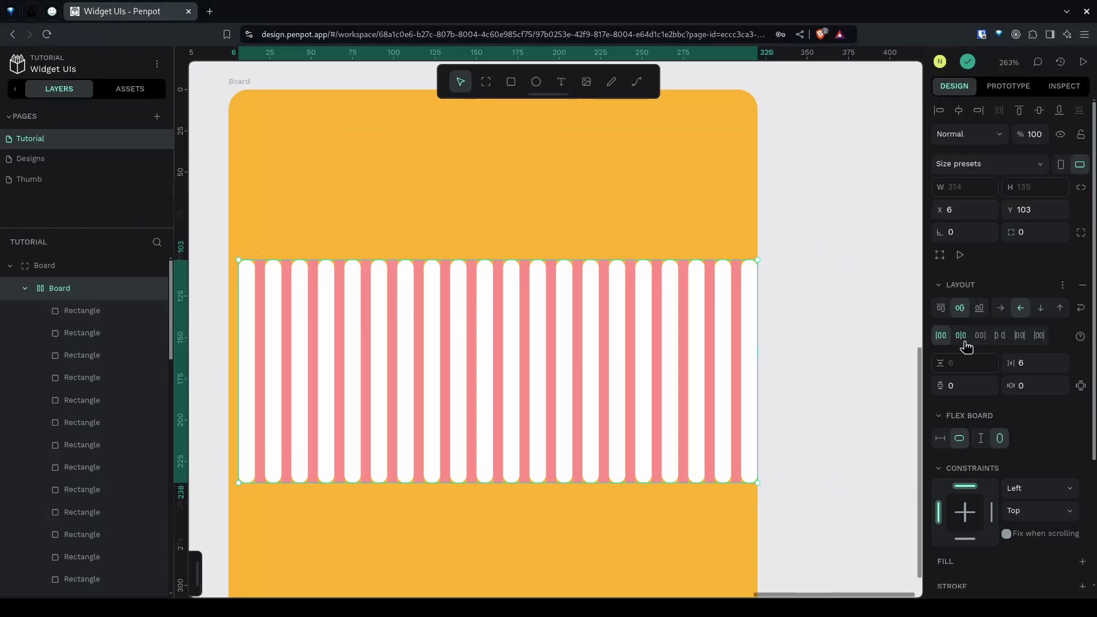
click(964, 342)
Delete two bars from the row and centre the bar layout on the orange board
drag(631, 529, 702, 506)
mouse_move(661, 395)
mouse_down()
mouse_move(647, 386)
mouse_move(656, 378)
mouse_up()
double_click(817, 379)
key(Delete)
drag(595, 355, 611, 355)
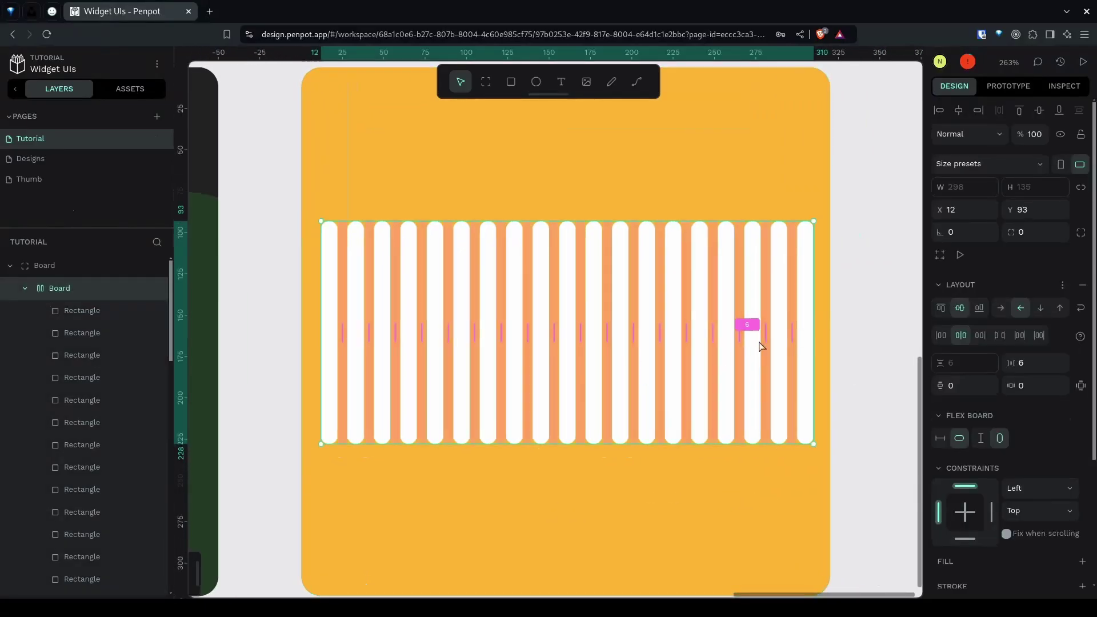
click(806, 335)
key(Delete)
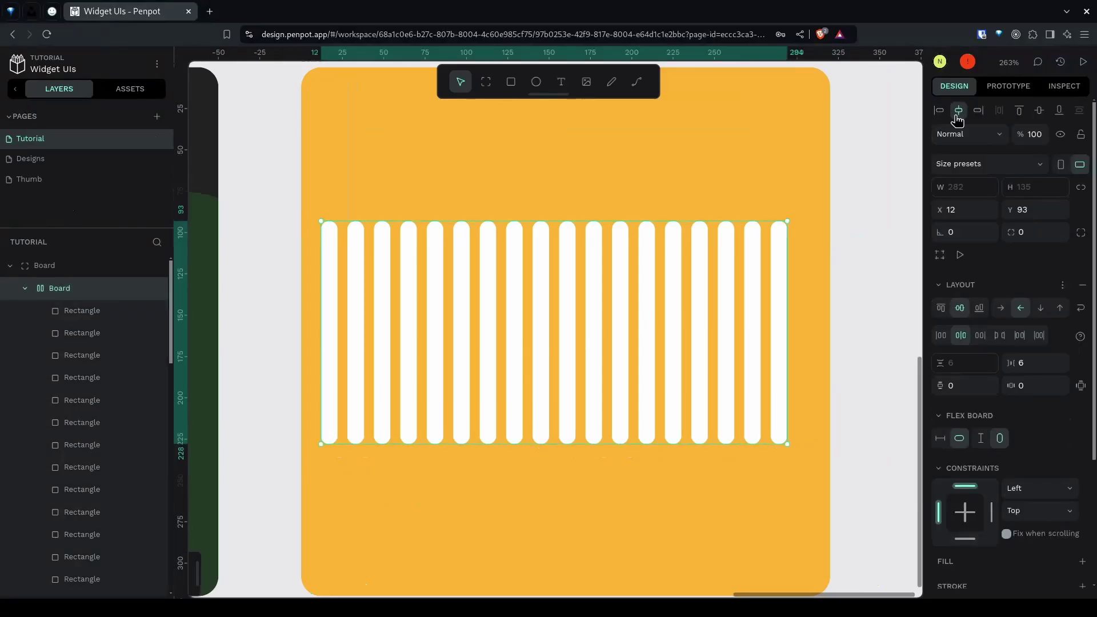
click(958, 114)
scroll(821, 343, down, 5)
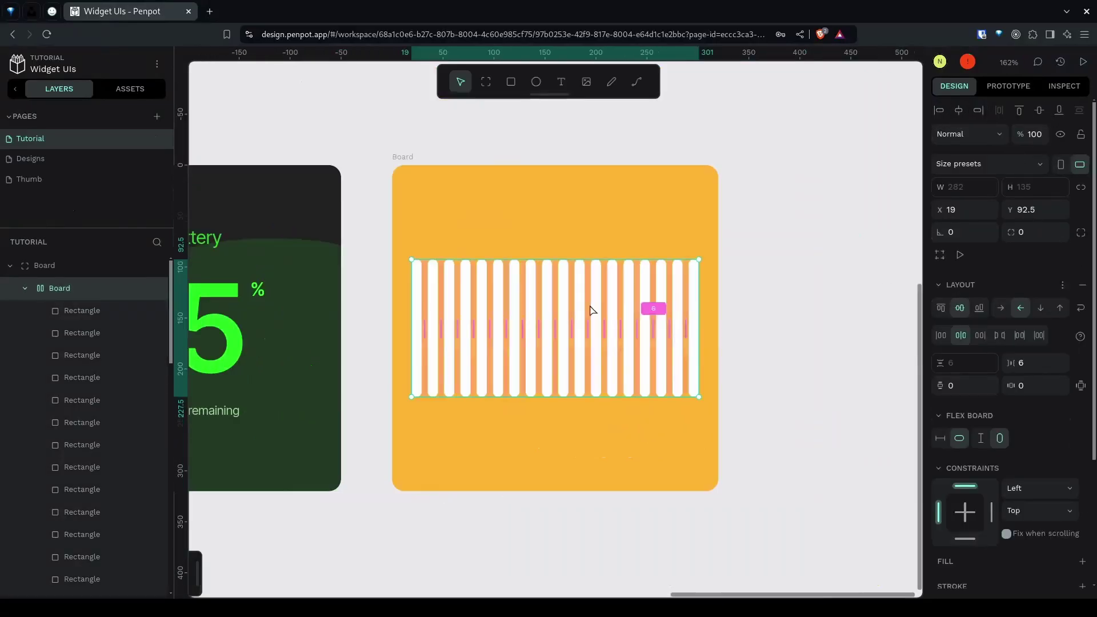
click(737, 393)
Shorten the individual white bars to varying heights so they form a waveform with two peaks that tapers at its right end
scroll(490, 355, up, 5)
click(370, 325)
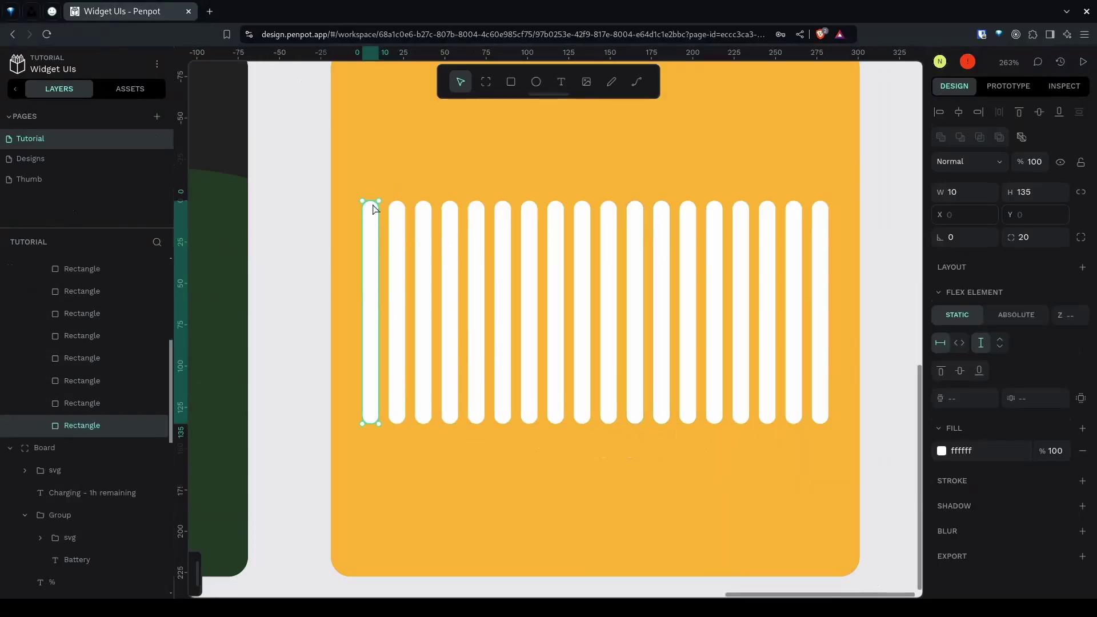
drag(370, 202, 369, 283)
click(402, 261)
drag(404, 202, 426, 300)
click(427, 220)
click(451, 240)
drag(450, 202, 450, 256)
drag(476, 202, 476, 237)
drag(609, 202, 609, 292)
drag(741, 202, 744, 252)
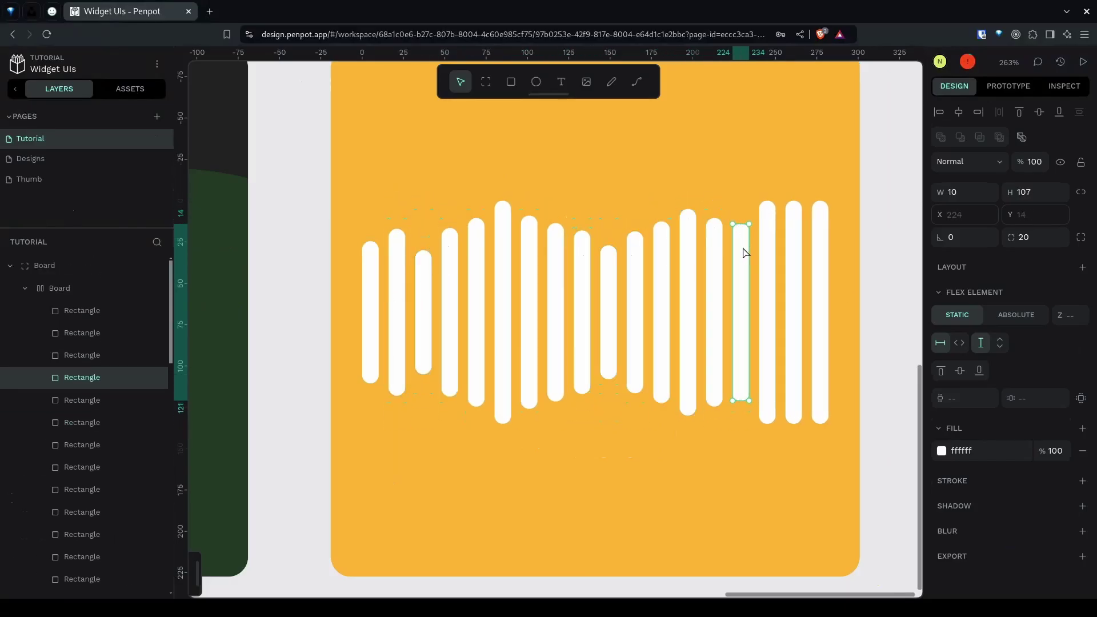
drag(820, 202, 820, 374)
click(757, 350)
key(Escape)
Draw a straight horizontal path about 318 long across the middle of the orange board
click(638, 83)
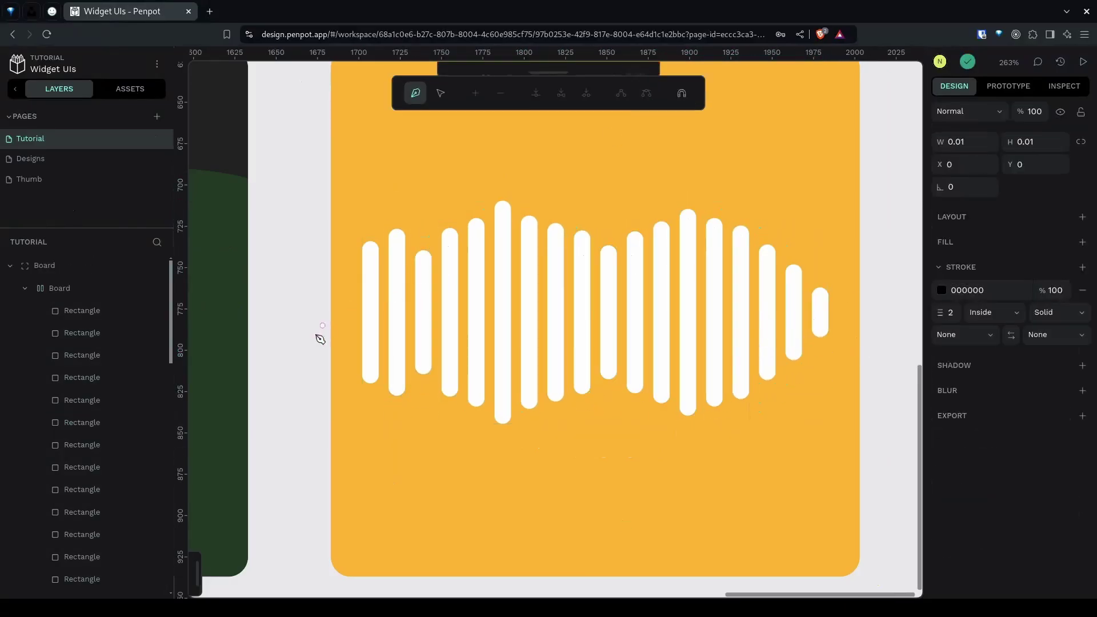
click(332, 313)
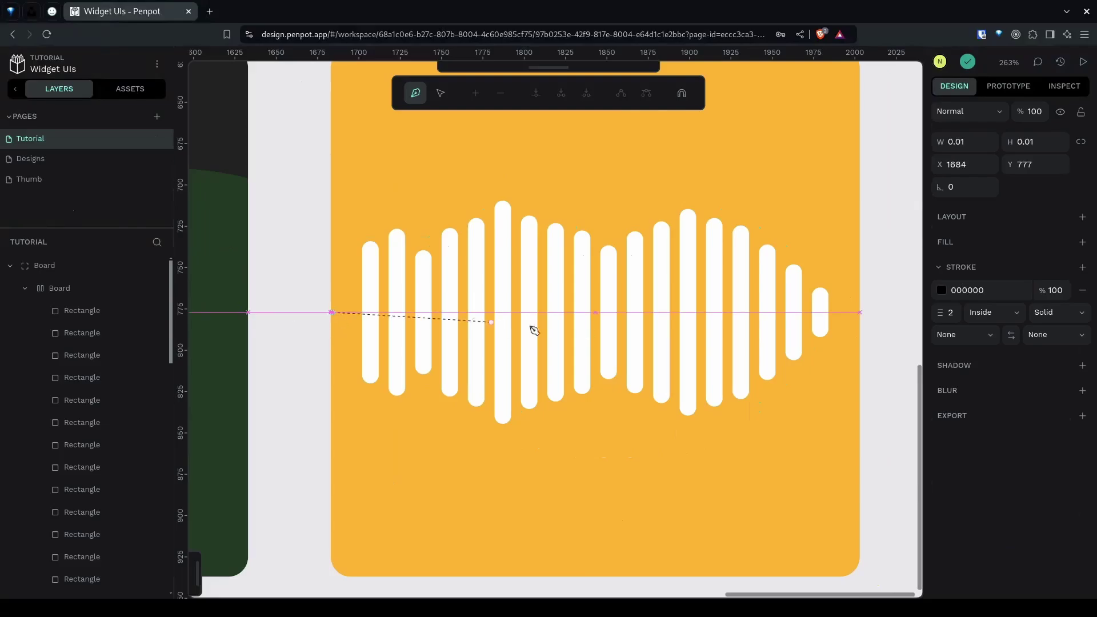
click(861, 314)
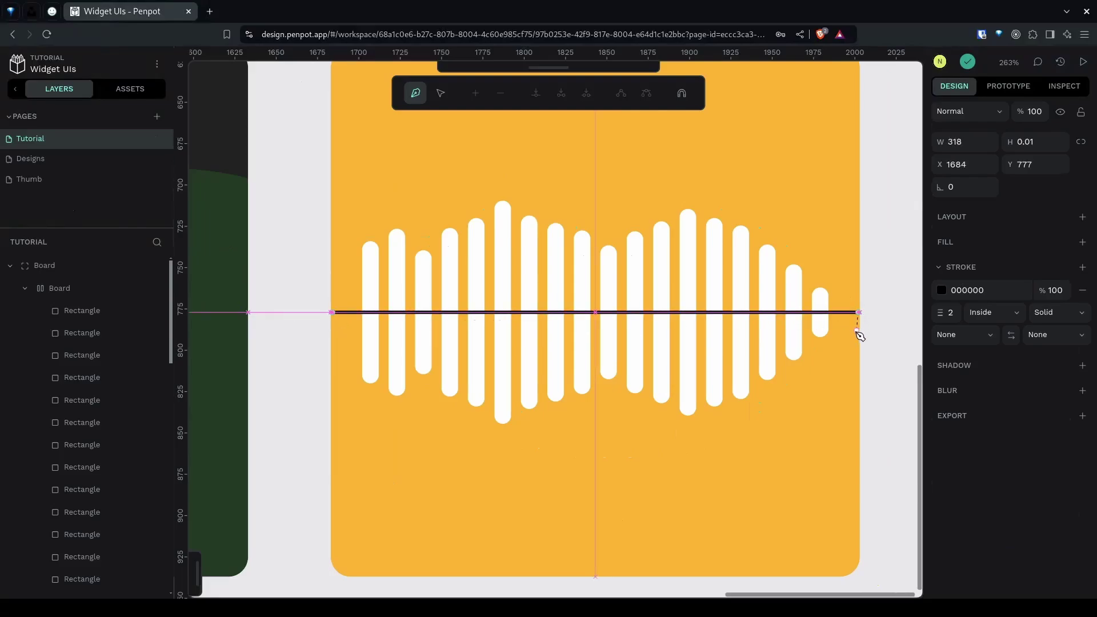
key(Return)
Give the horizontal line a dotted white ffffff stroke at 60% opacity
click(951, 456)
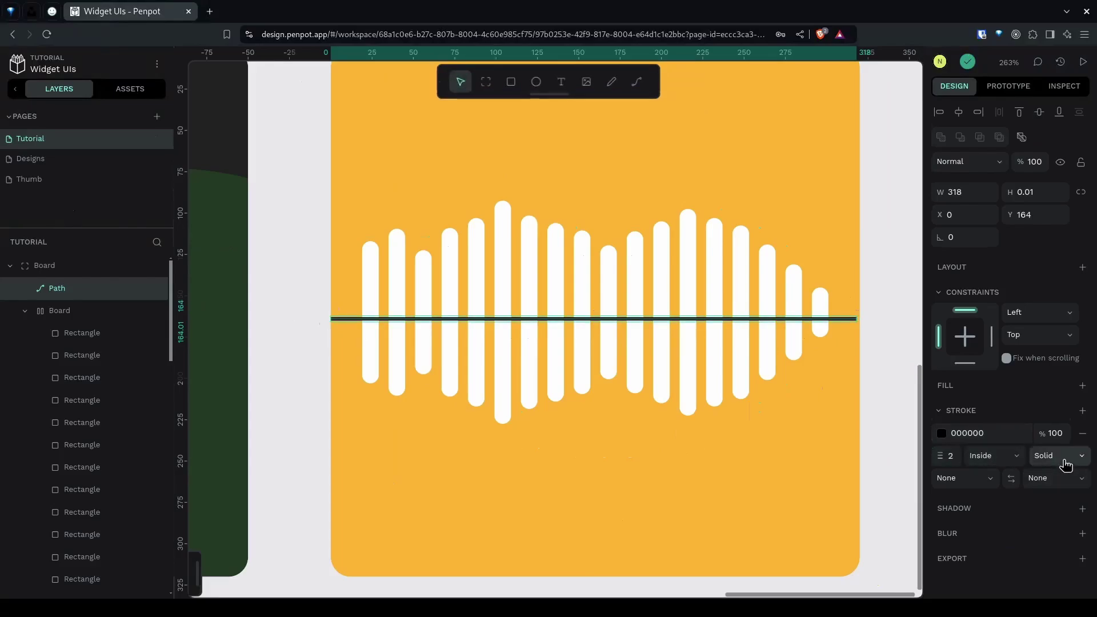
click(1066, 459)
click(1063, 503)
click(941, 434)
mouse_move(817, 394)
mouse_down()
mouse_move(710, 348)
mouse_move(633, 284)
mouse_up()
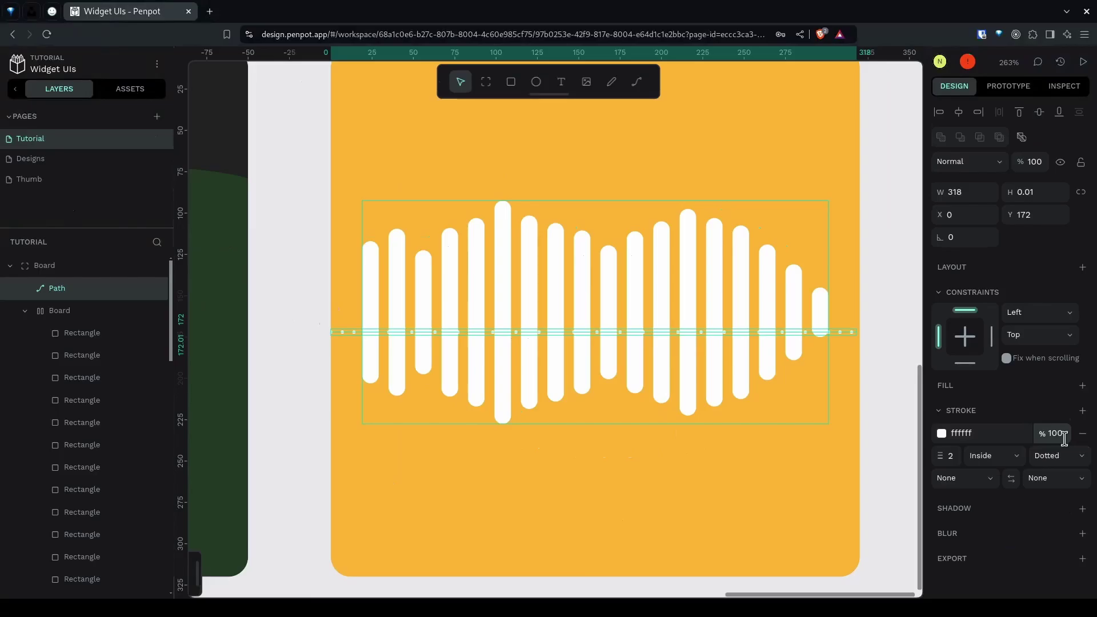
Lower the fill opacity of all the waveform bars together
click(686, 288)
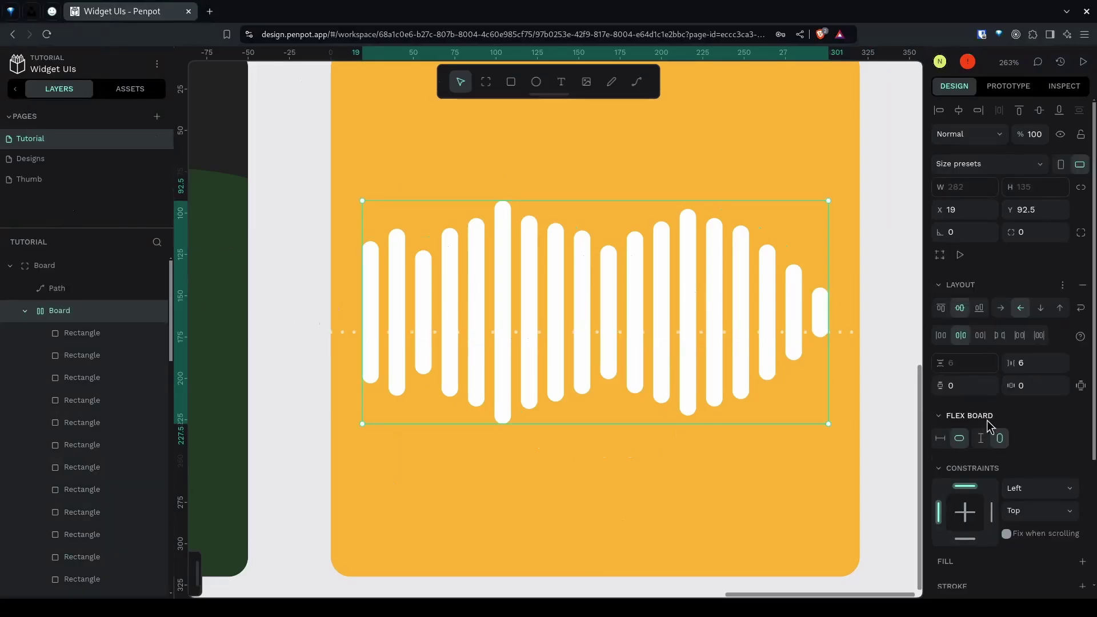
key(ctrl+a)
click(1054, 466)
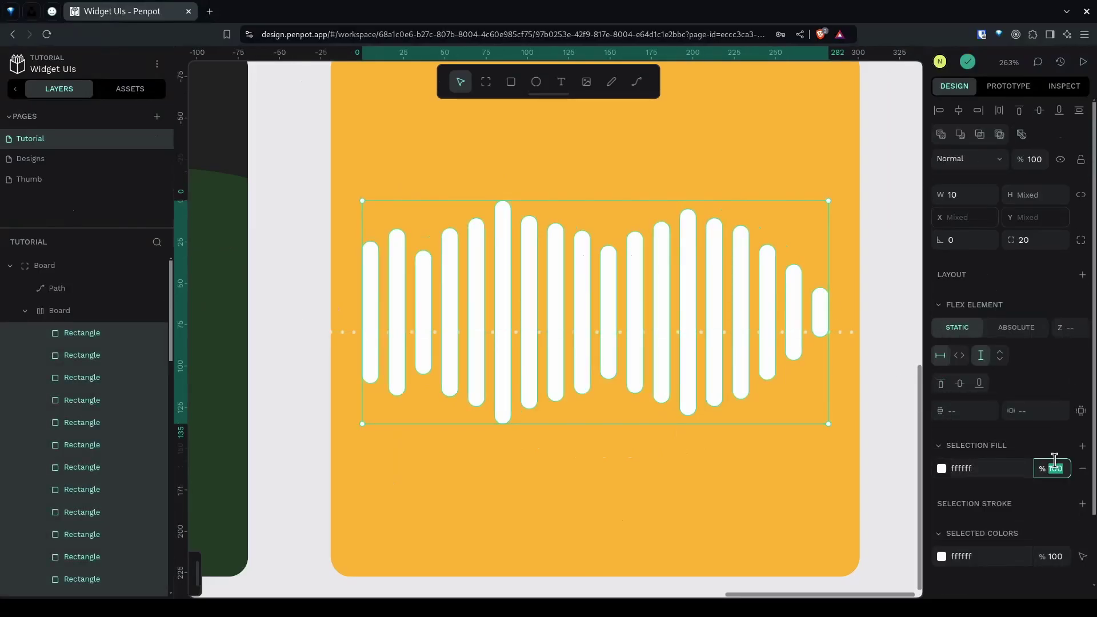
click(876, 401)
Set the dotted line's stroke width to 4 and centre the line vertically and horizontally on the board
click(354, 331)
click(956, 455)
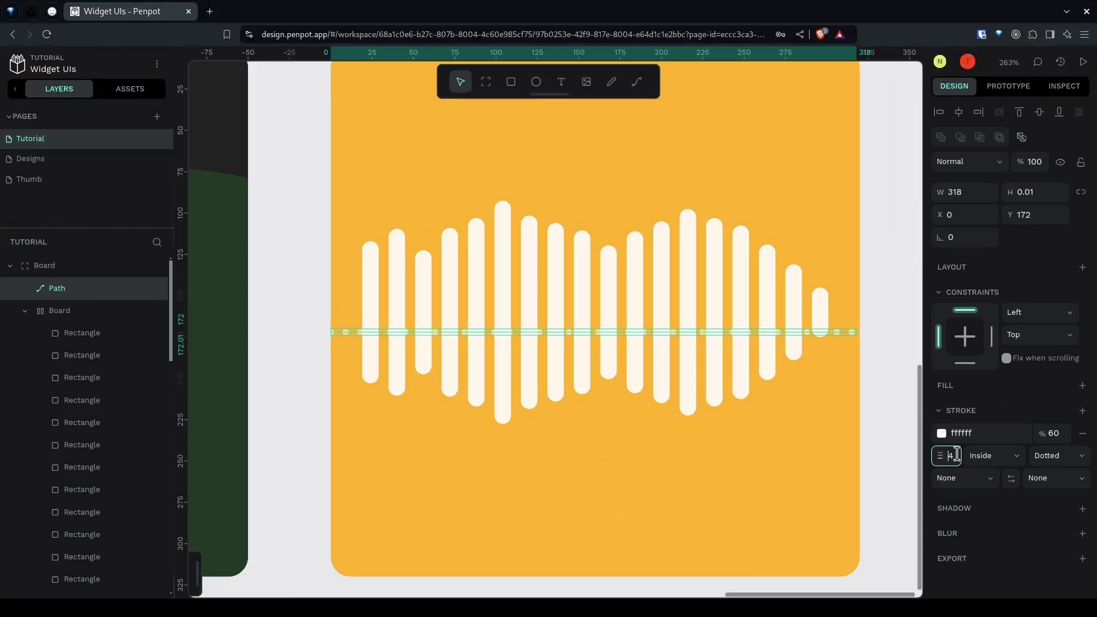
click(1040, 112)
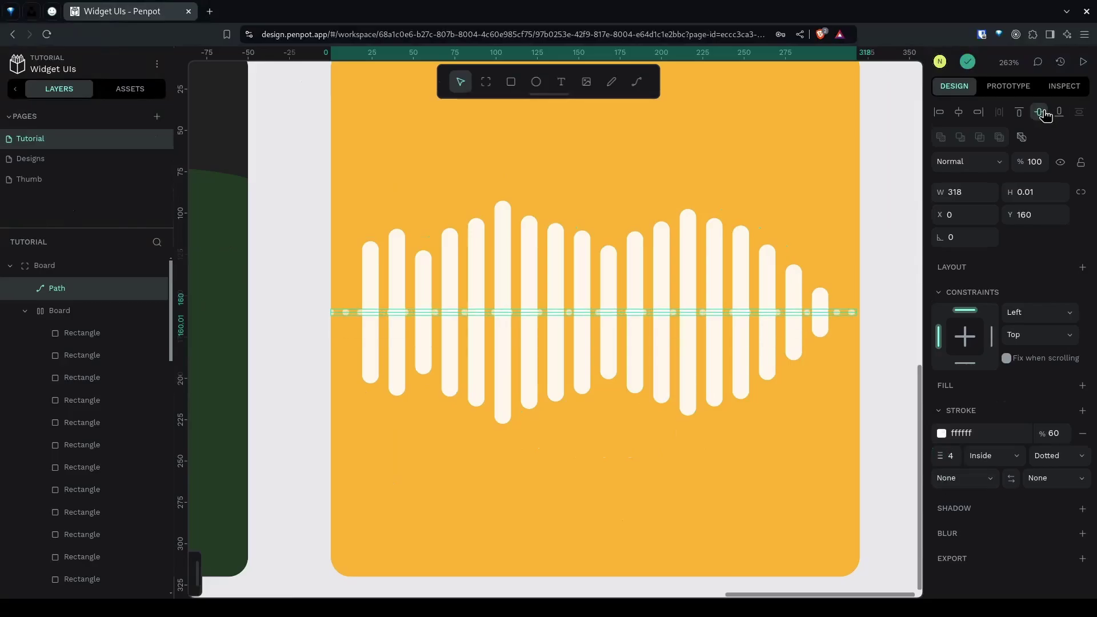
click(959, 113)
scroll(877, 229, down, 5)
click(839, 382)
Add a white "03:08:33" timer text above the waveform and a "Recorder" title above the timer
scroll(857, 331, up, 4)
key(t)
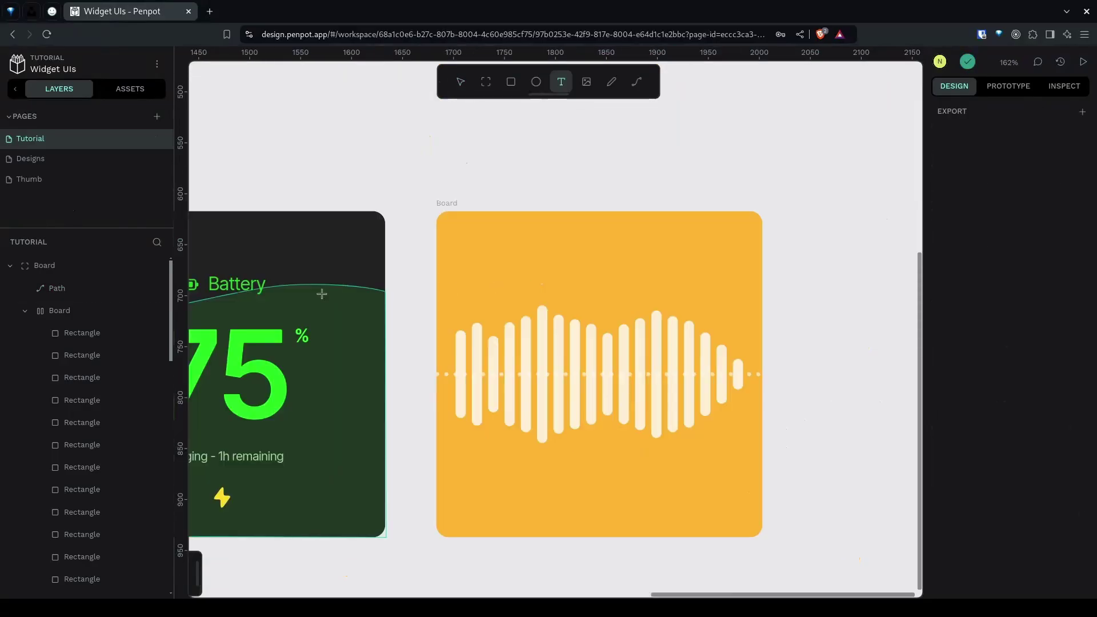
click(545, 270)
text(03:)
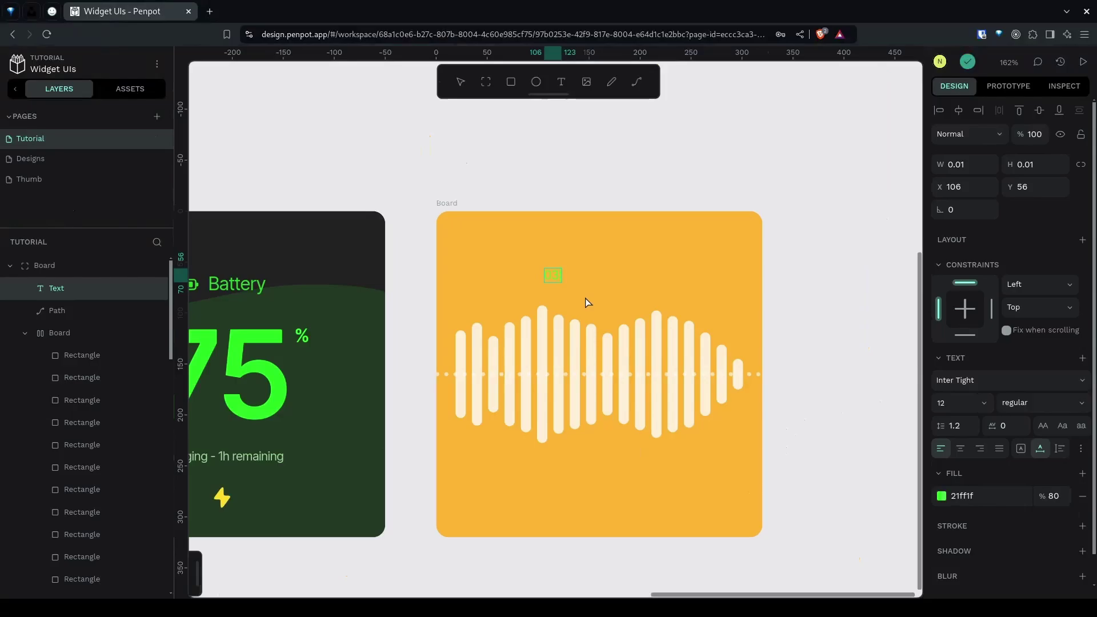
text(08)
click(1043, 288)
text(R)
key(Escape)
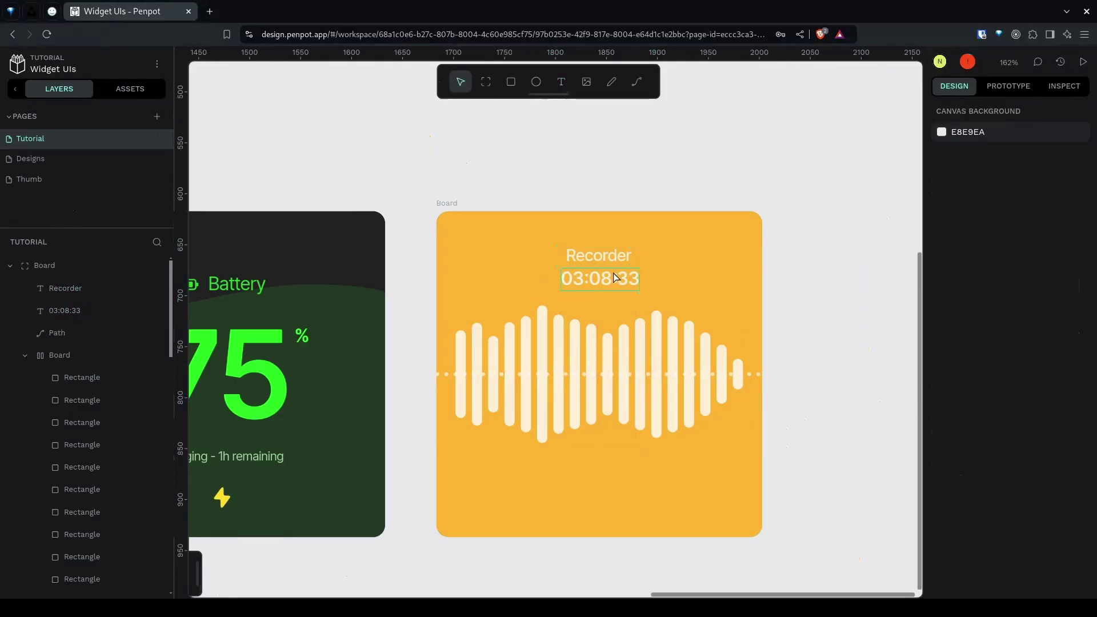
Switch to Iconify, search for "stop" and paste a stop icon into the orange board, coloured red ff3131 with a white square
key(ctrl+shift+Tab)
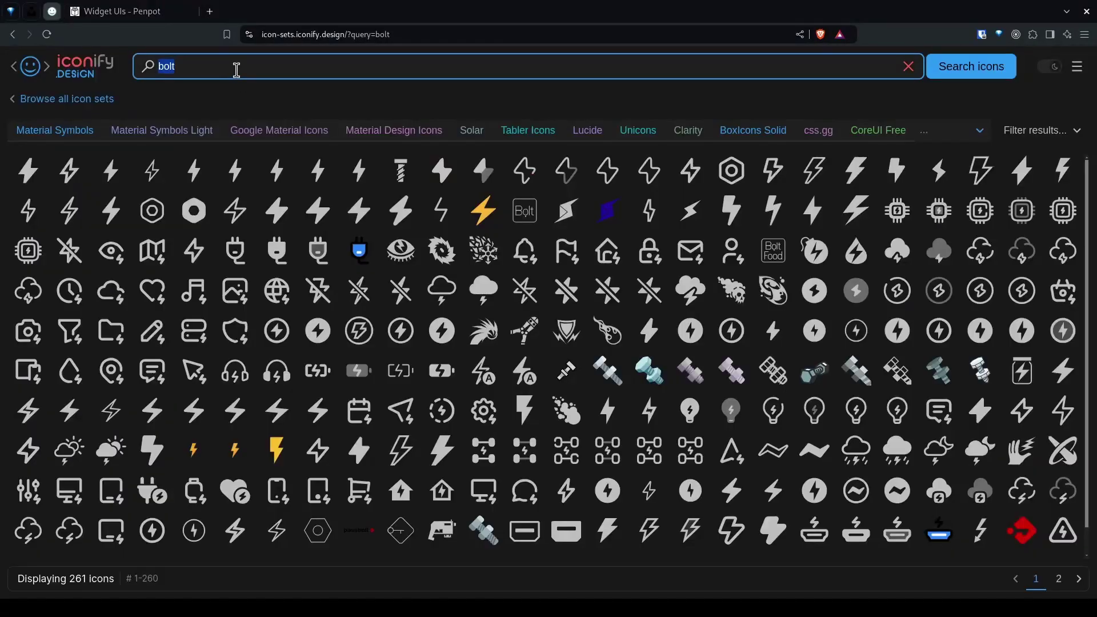
text(stop)
key(Return)
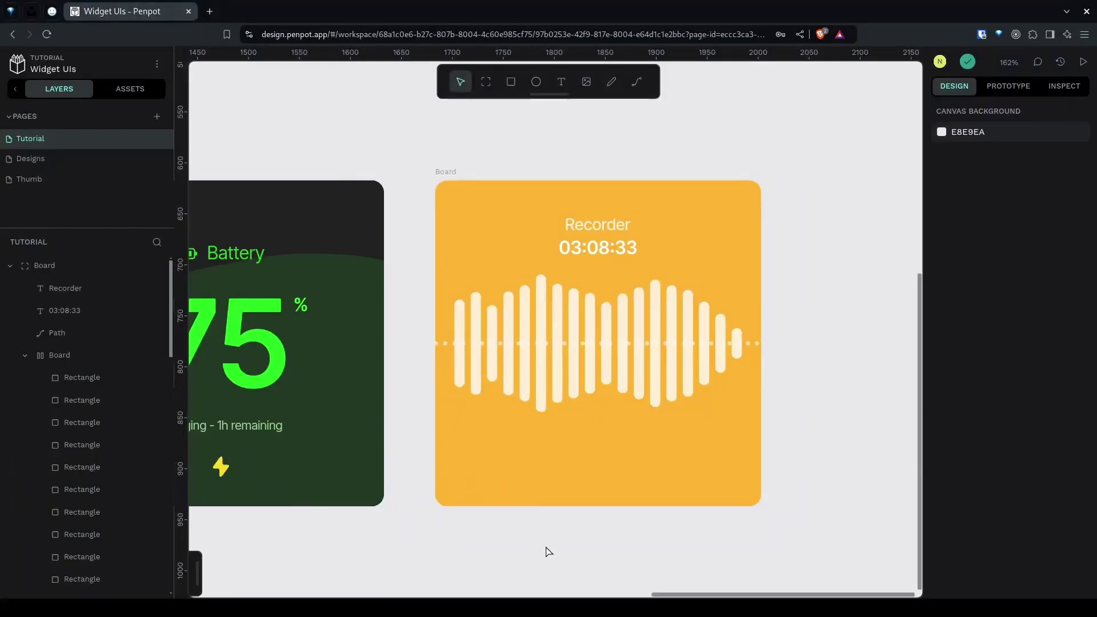
key(ctrl+v)
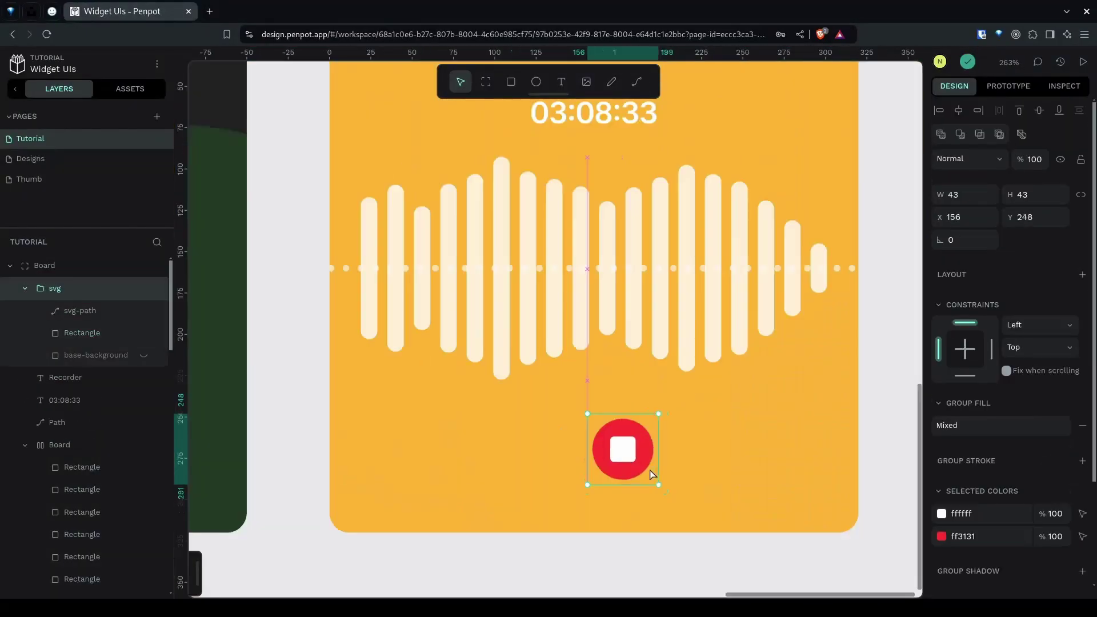
Resize the stop icon to 60 by 60 and centre it horizontally below the waveform
drag(649, 469, 550, 488)
click(959, 110)
drag(624, 489, 629, 487)
key(Return)
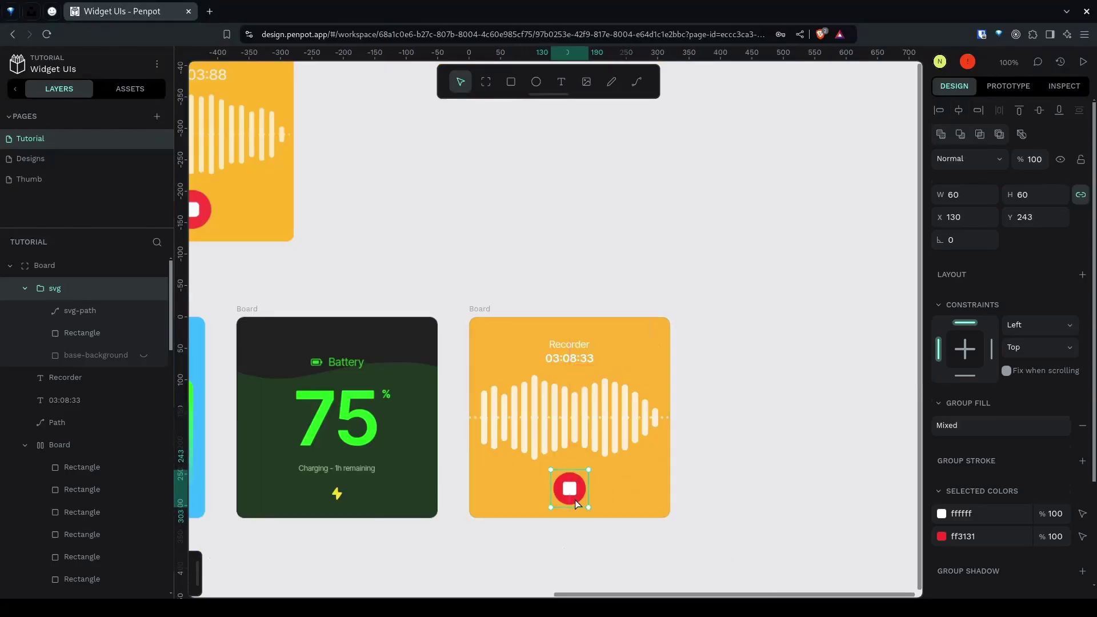
drag(578, 503, 575, 499)
key(Up)
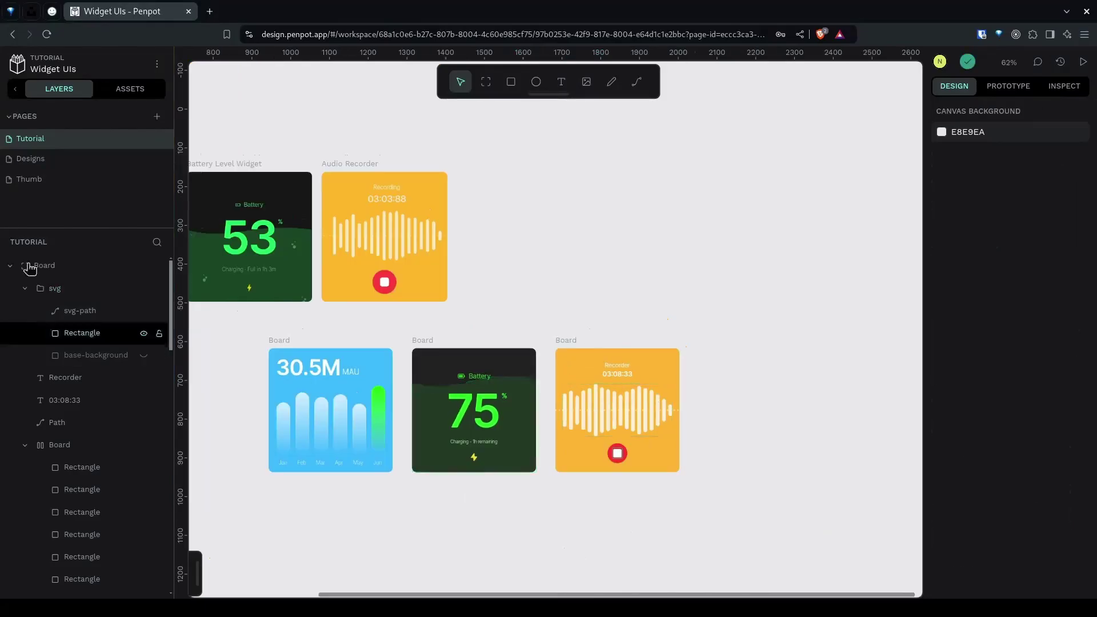
Paste the Screen Time reference beside Audio Recorder and hide the Dashboard, Battery Level Widget and Audio Recorder references
key(ctrl+v)
drag(553, 262, 498, 236)
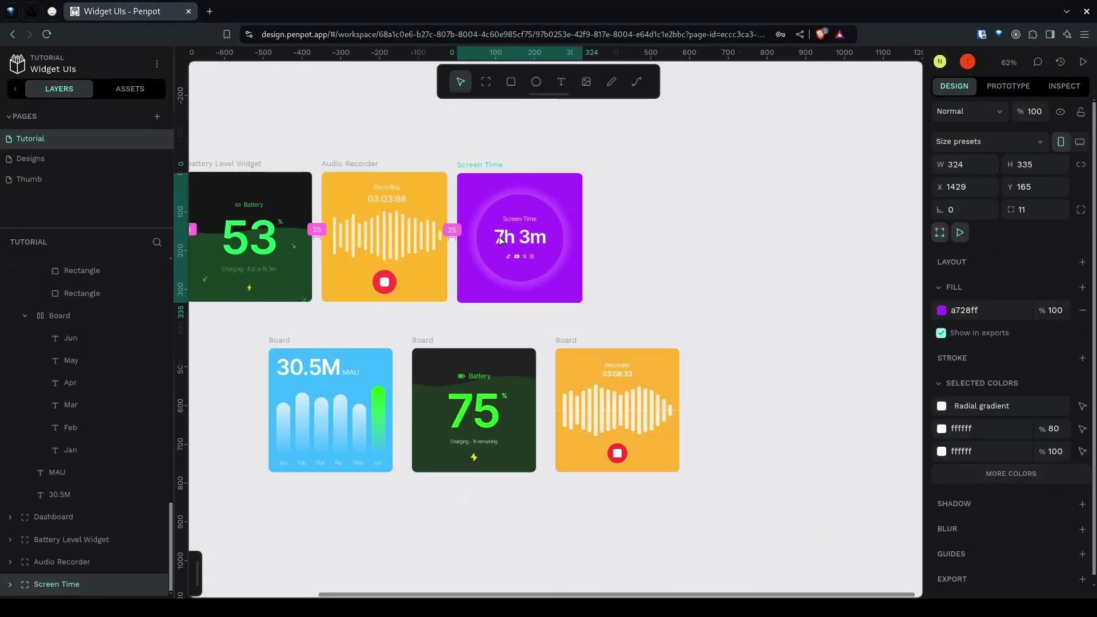
click(311, 176)
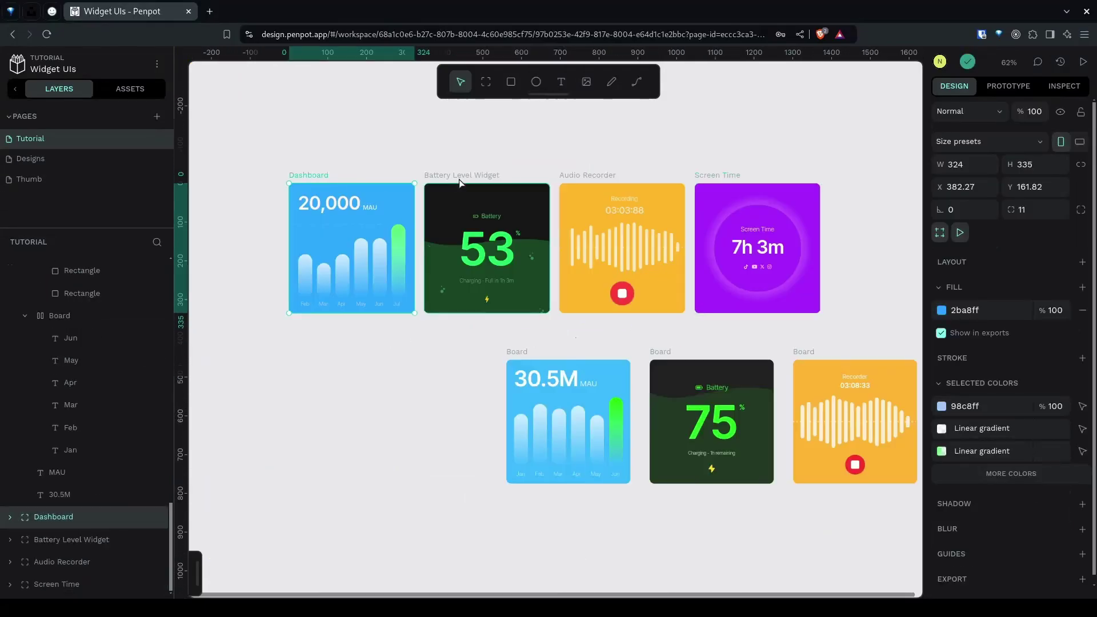
shift+click(458, 178)
shift+click(574, 178)
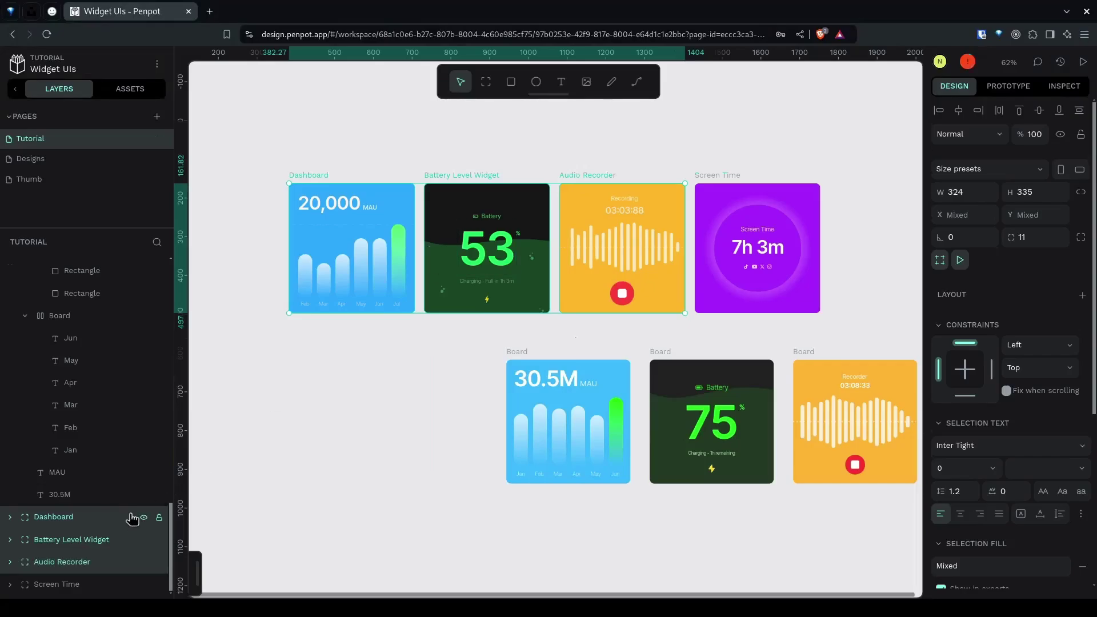
click(143, 517)
click(143, 539)
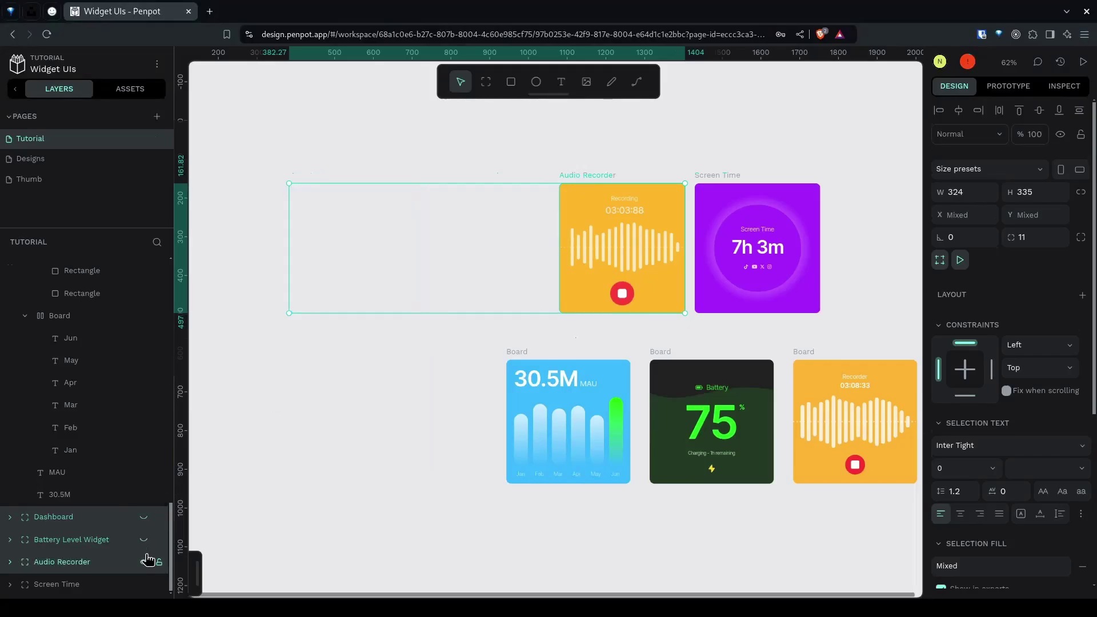
click(144, 562)
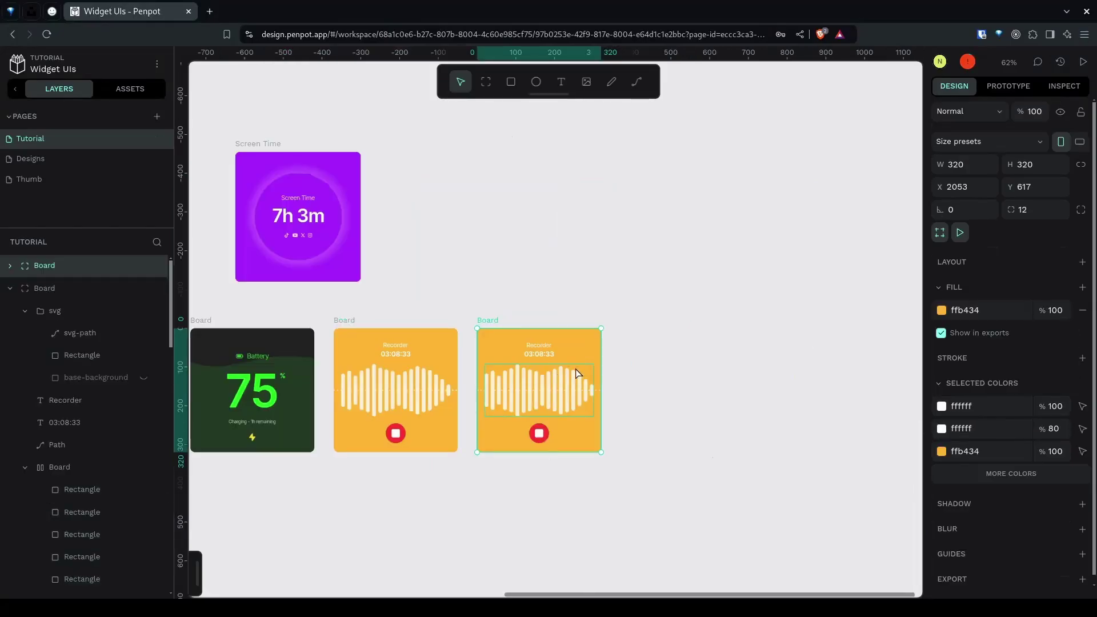
Delete everything inside the duplicated Recorder board and recolour its fill to purple d920ff at full opacity
key(Return)
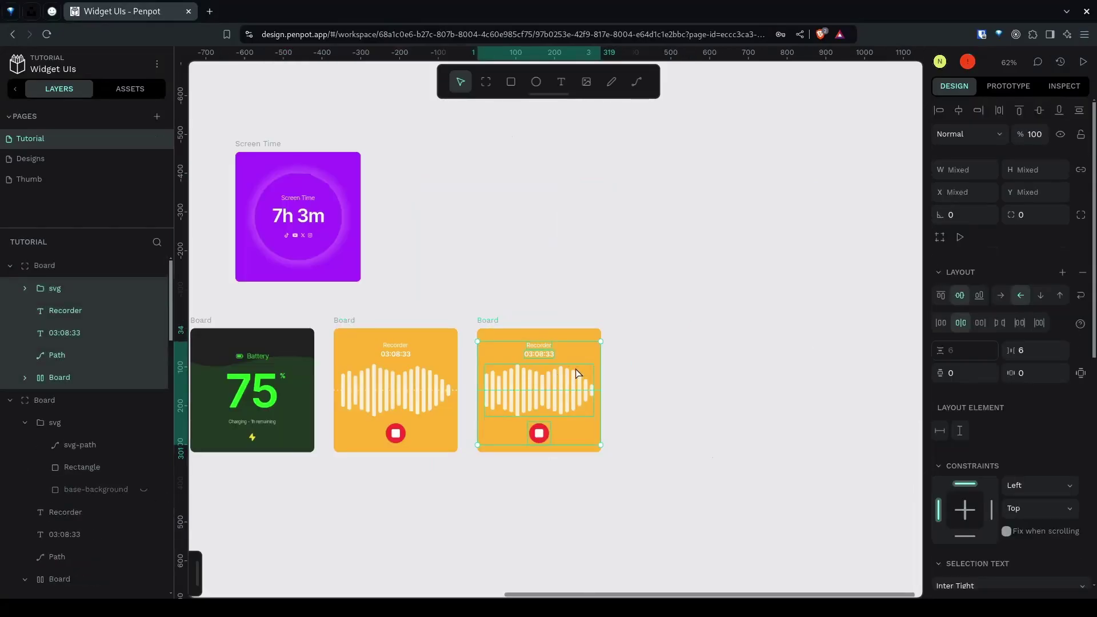
key(Delete)
click(598, 439)
click(943, 407)
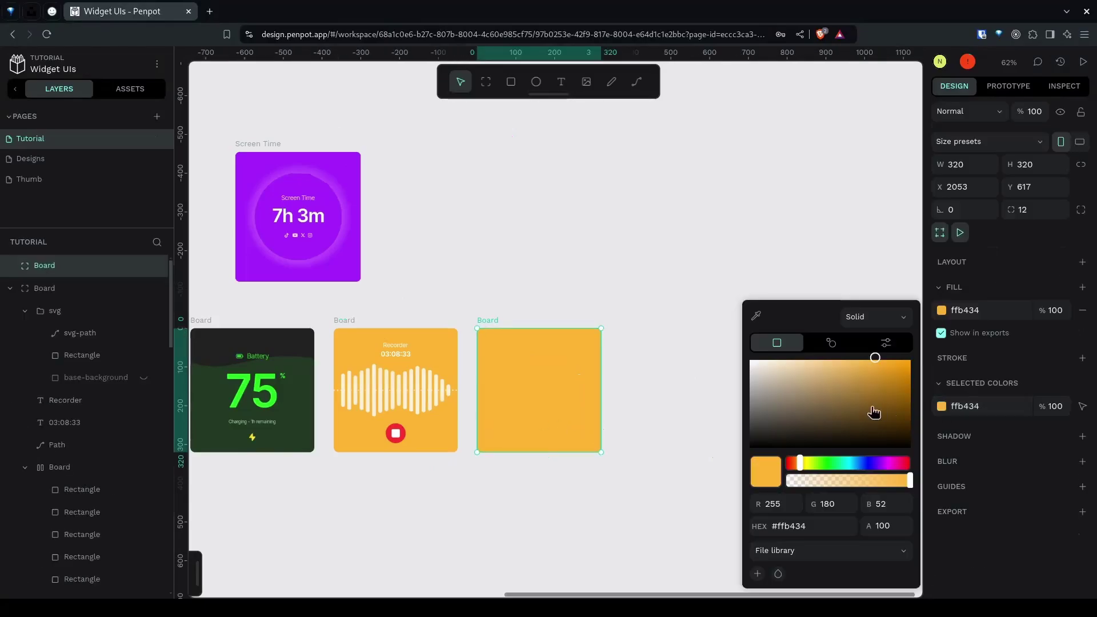
drag(874, 411, 854, 384)
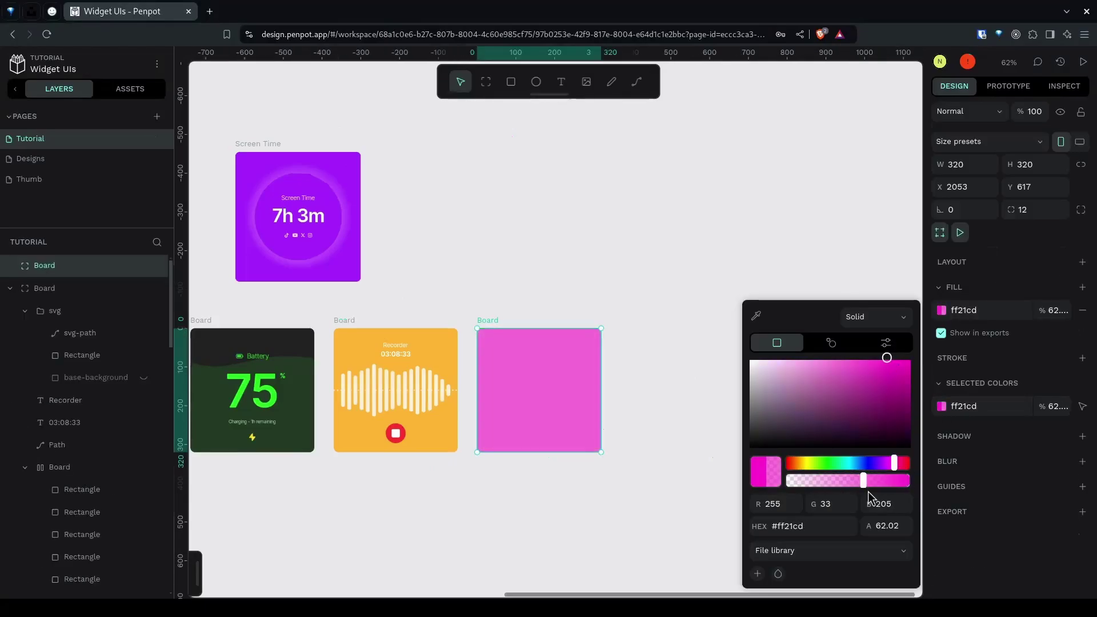
drag(868, 491, 968, 476)
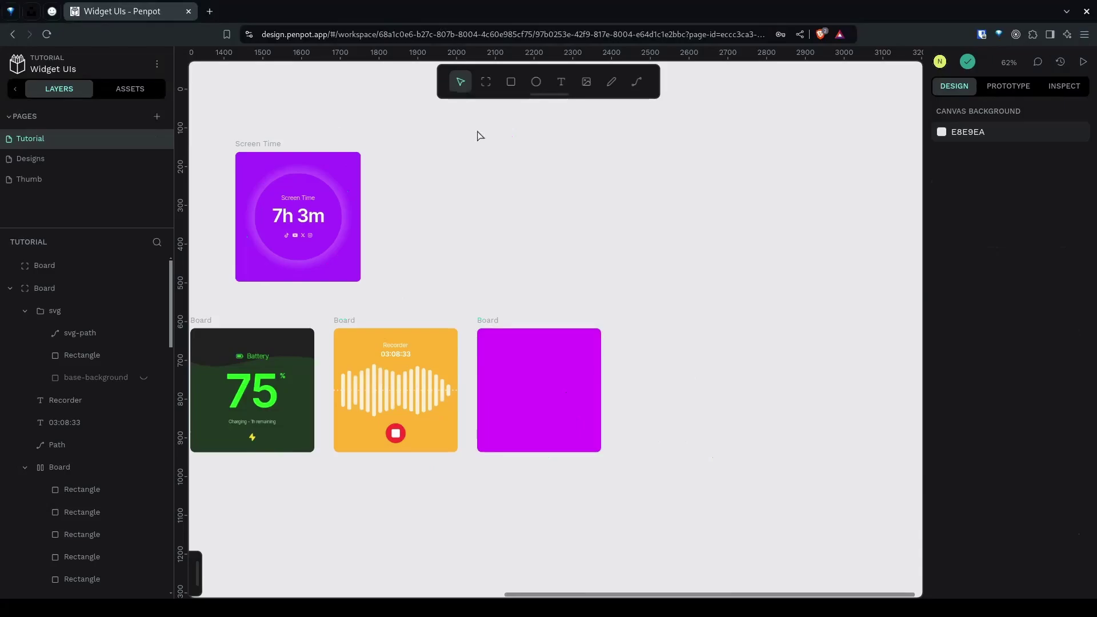
Draw a circle about 227 by 227 in the purple board and centre it horizontally and vertically
click(536, 81)
drag(510, 354, 607, 462)
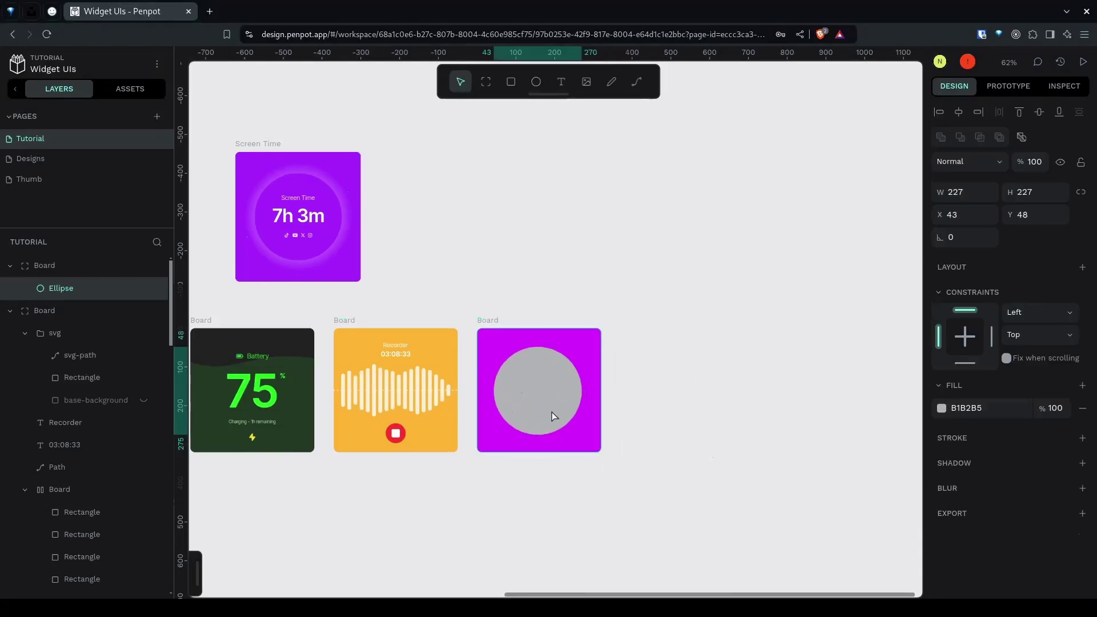
drag(552, 413, 553, 413)
click(959, 112)
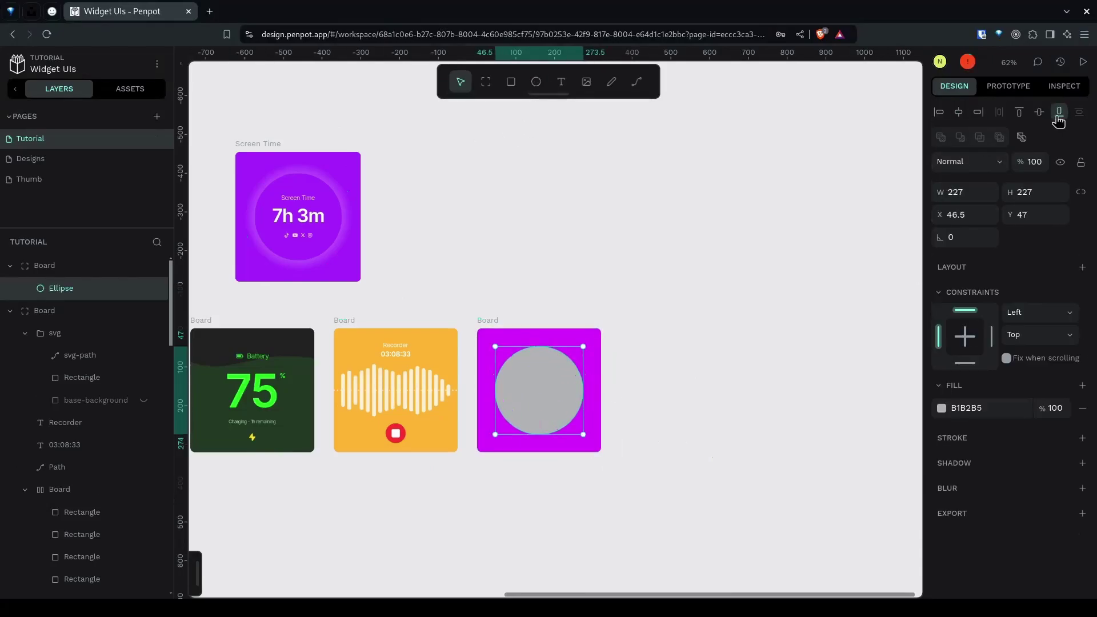
click(1040, 112)
Replace the circle's grey fill with an inside stroke 30 wide
click(1082, 438)
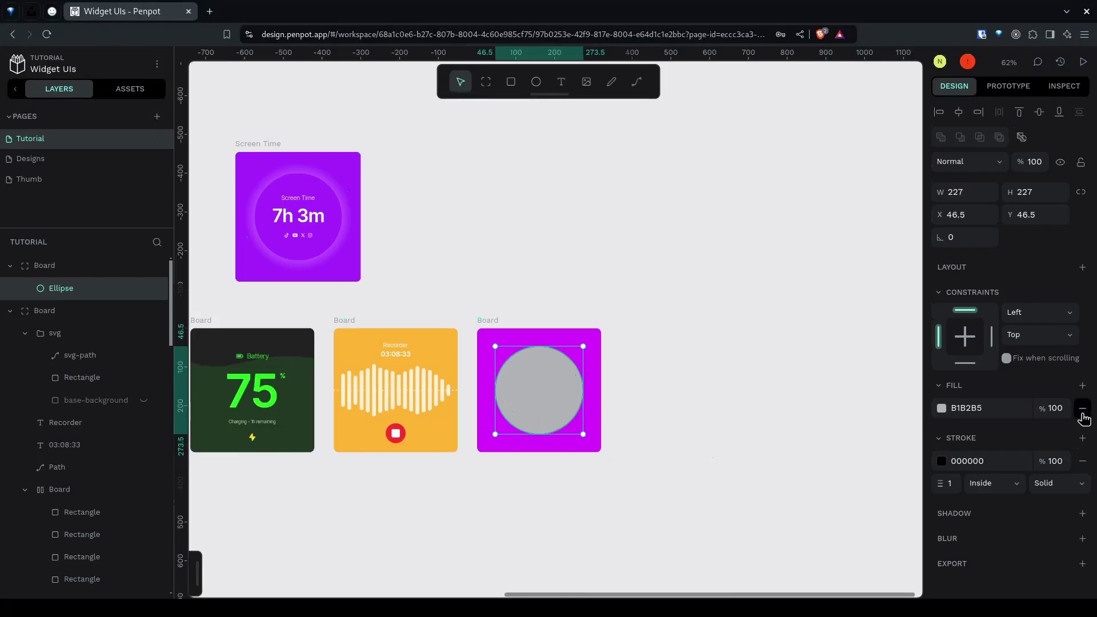
click(1083, 413)
click(950, 457)
key(shift+Up)
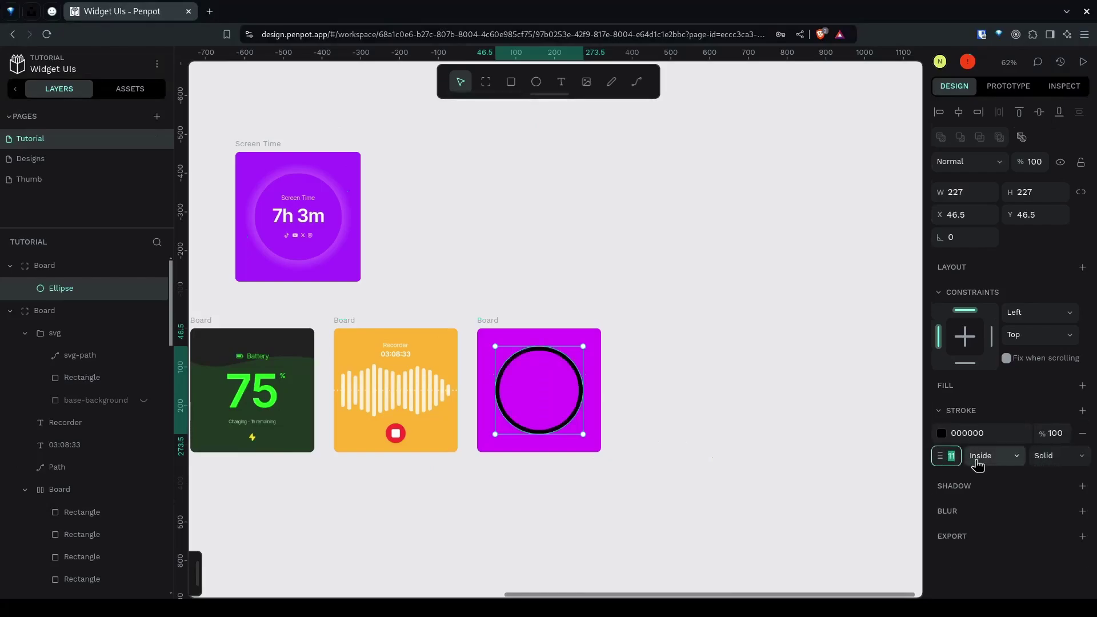
key(shift+Up)
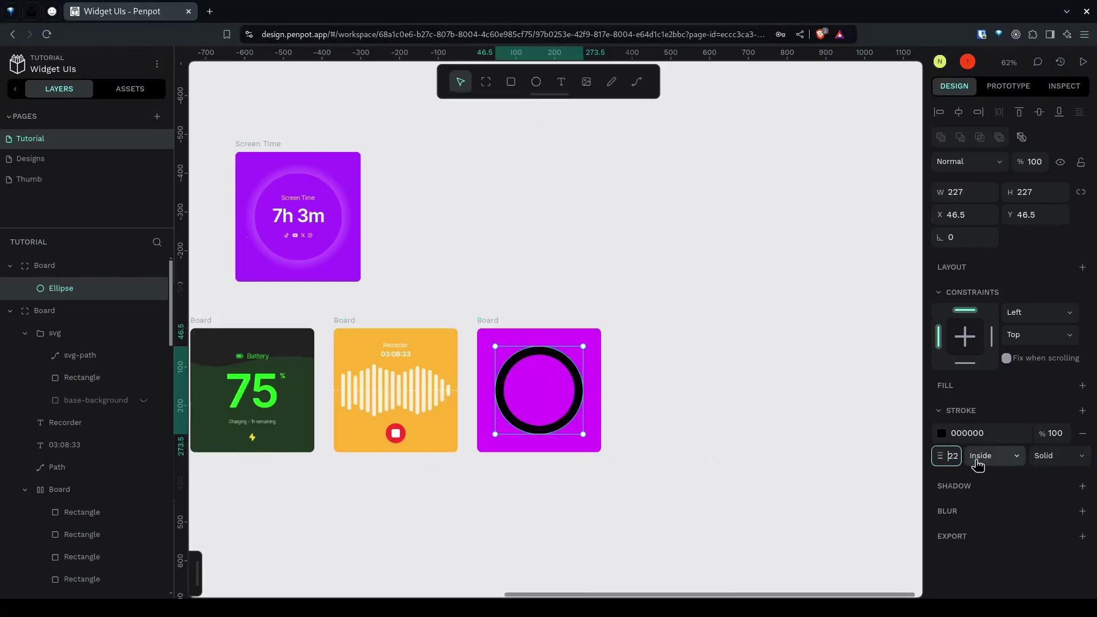
key(Up)
key(Up)
key(Up)
key(Up)
key(Up)
key(Up)
key(Up)
key(Up)
Make the circle's stroke a radial gradient from opaque white to fully transparent white
click(942, 434)
click(883, 322)
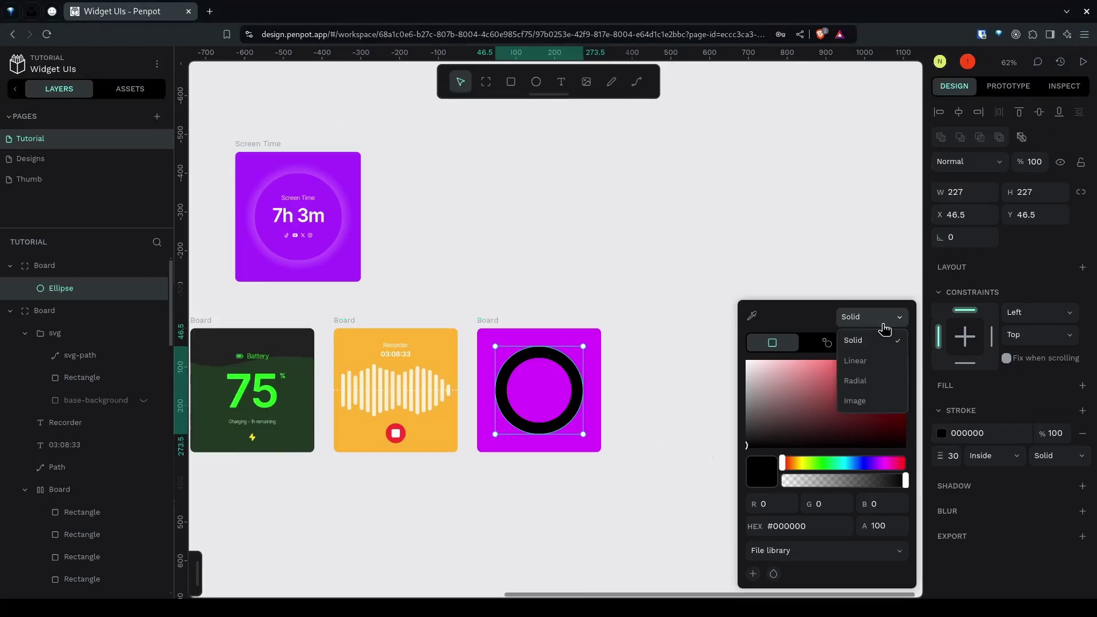
click(861, 380)
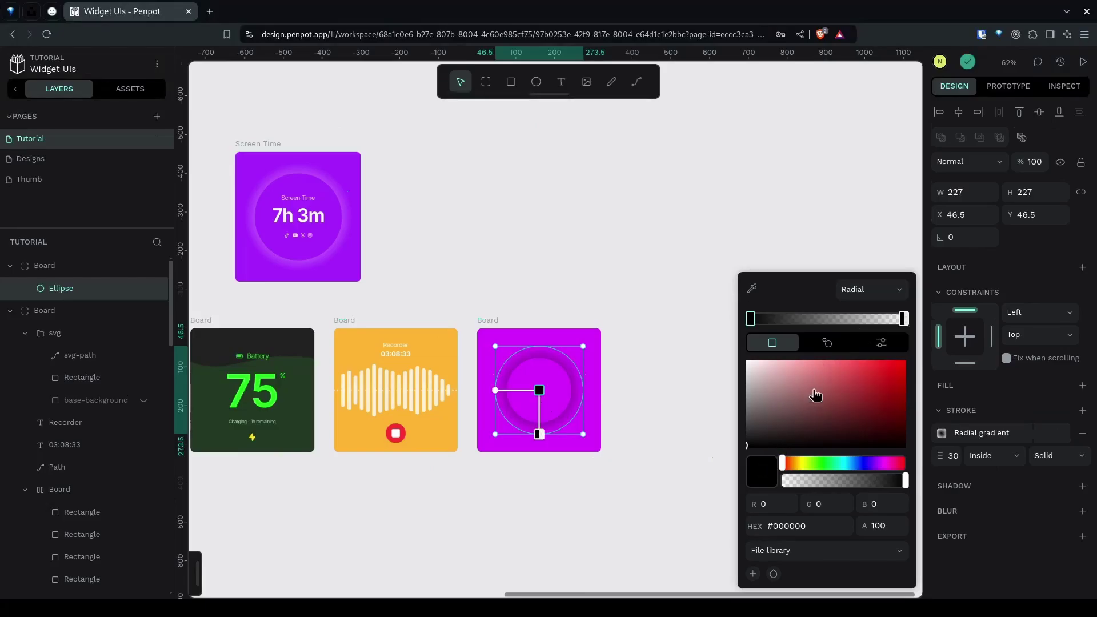
drag(771, 423, 645, 289)
click(903, 319)
drag(770, 400, 589, 234)
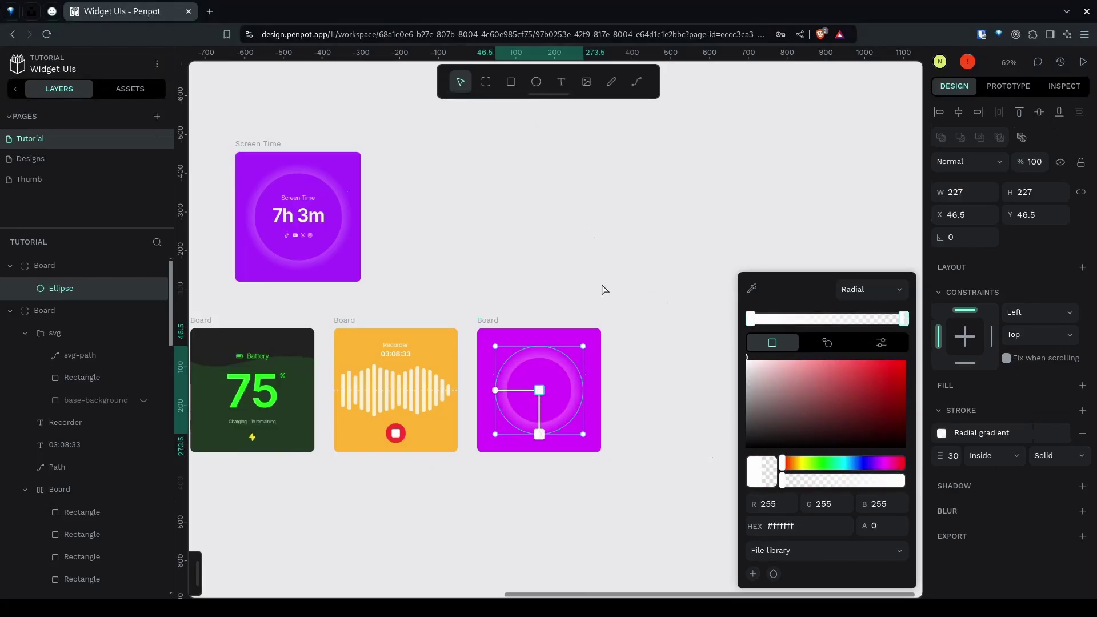
Enlarge the glowing ring to about 273 by 273, keeping it centred in the purple board
click(621, 441)
click(507, 409)
drag(583, 434, 612, 464)
click(646, 428)
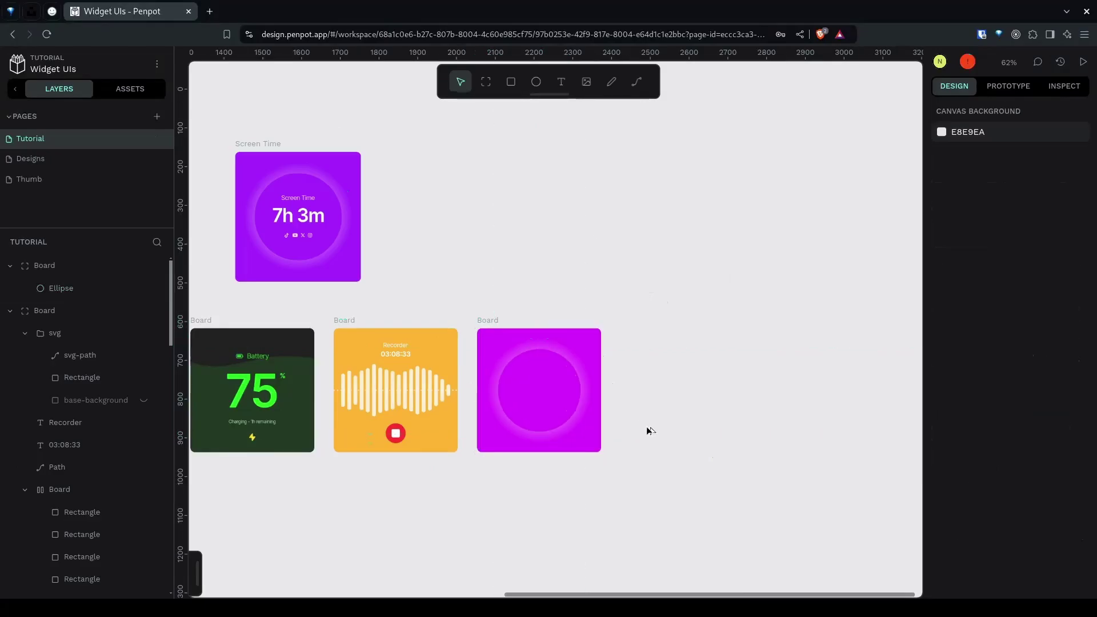
Add a white "7h 23m" text inside the ring at full opacity and font size 40
drag(645, 424, 697, 407)
scroll(698, 409, up, 3)
drag(598, 383, 640, 408)
key(t)
click(545, 366)
text(7h 23m)
key(Escape)
click(1050, 497)
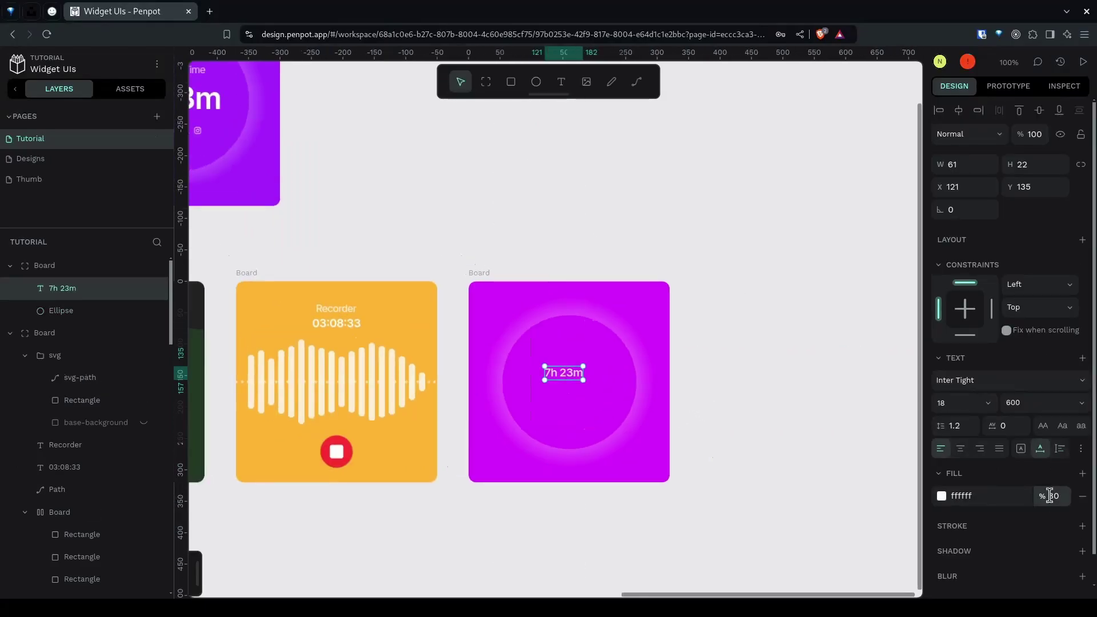
click(963, 407)
text(40)
key(Return)
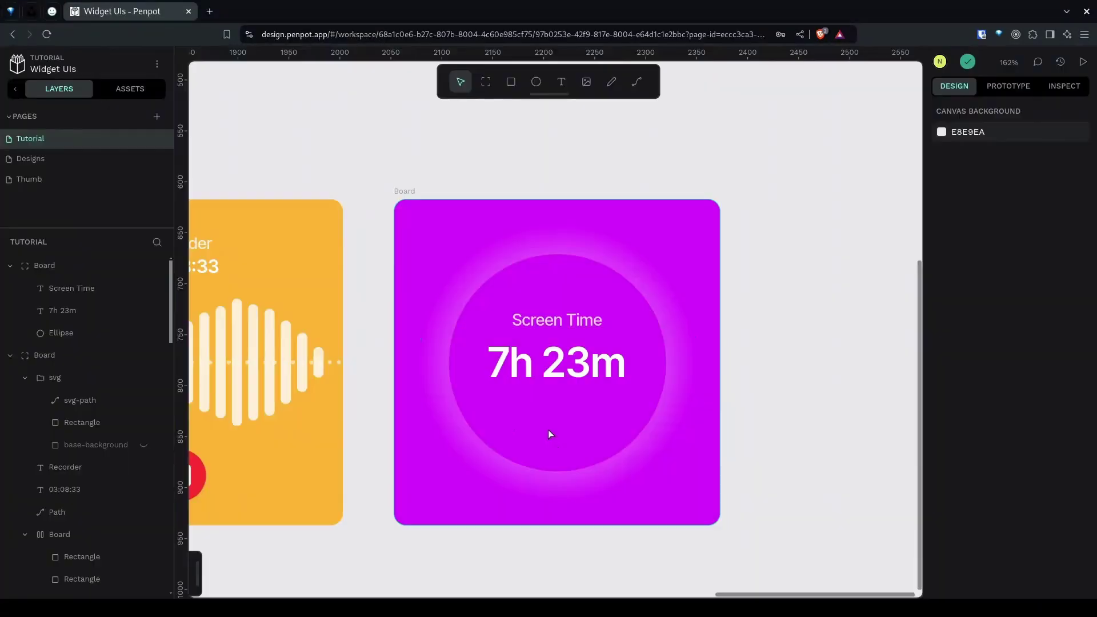
Paste the white 24 by 24 TikTok icon into the purple board and centre it below the "7h 23m" text
key(ctrl+v)
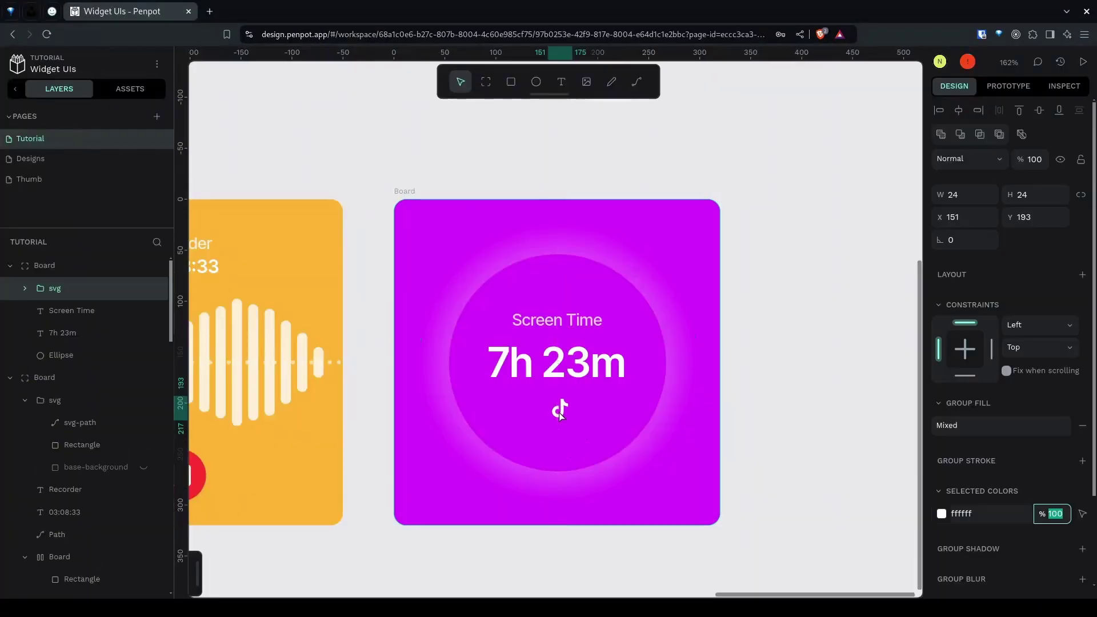
drag(558, 411, 557, 414)
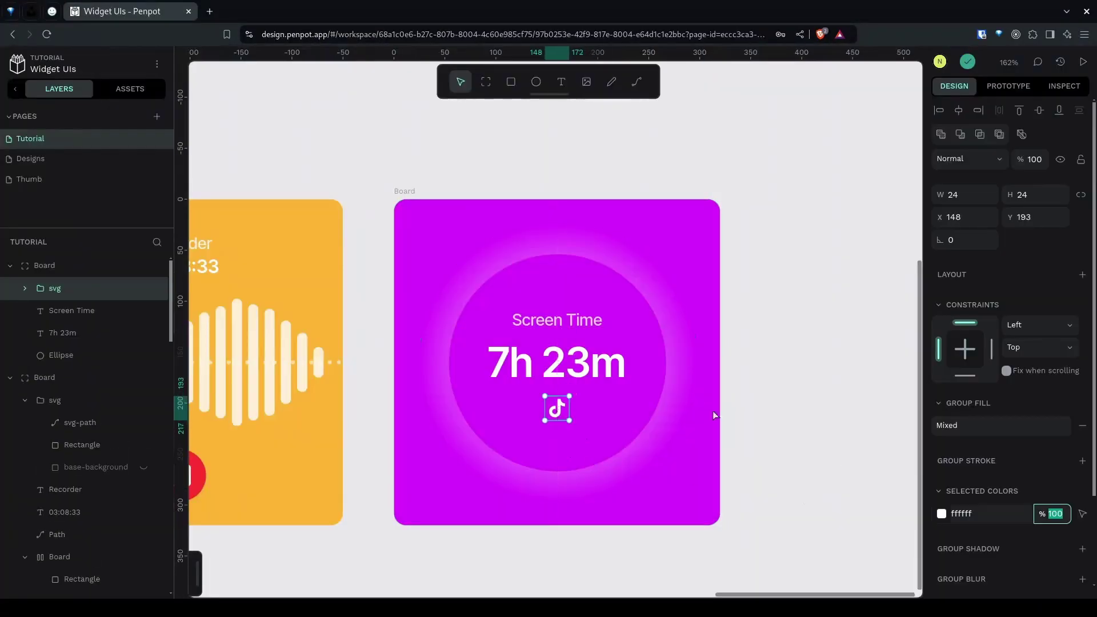
click(788, 407)
Delete everything inside the duplicated Screen Time board and set its fill to white ffffff
drag(830, 428, 740, 432)
scroll(707, 421, down, 5)
click(458, 275)
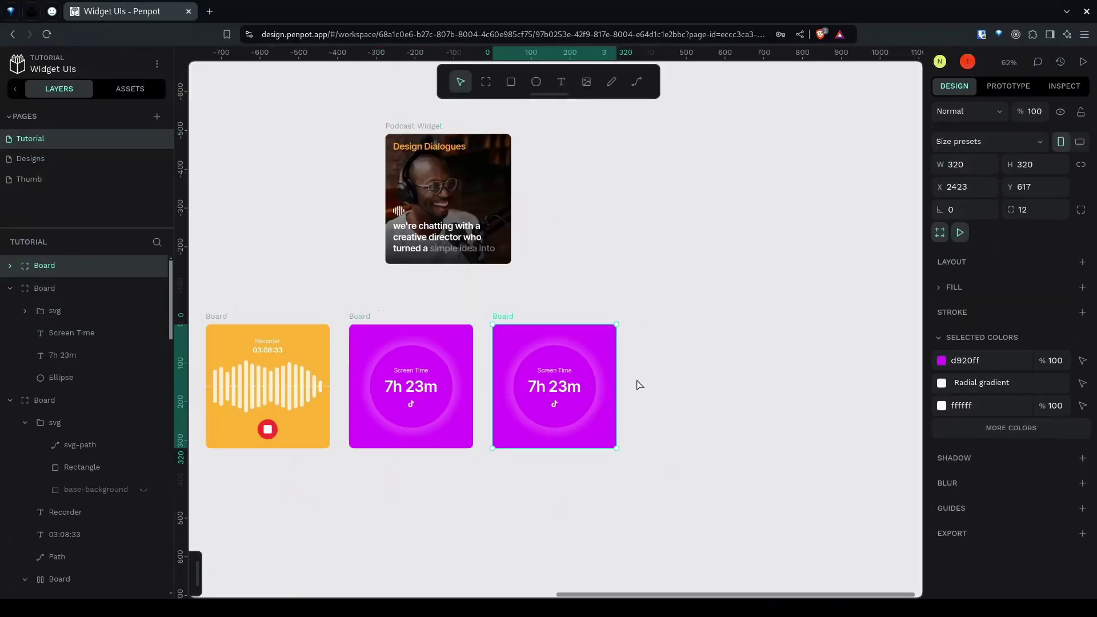
key(Return)
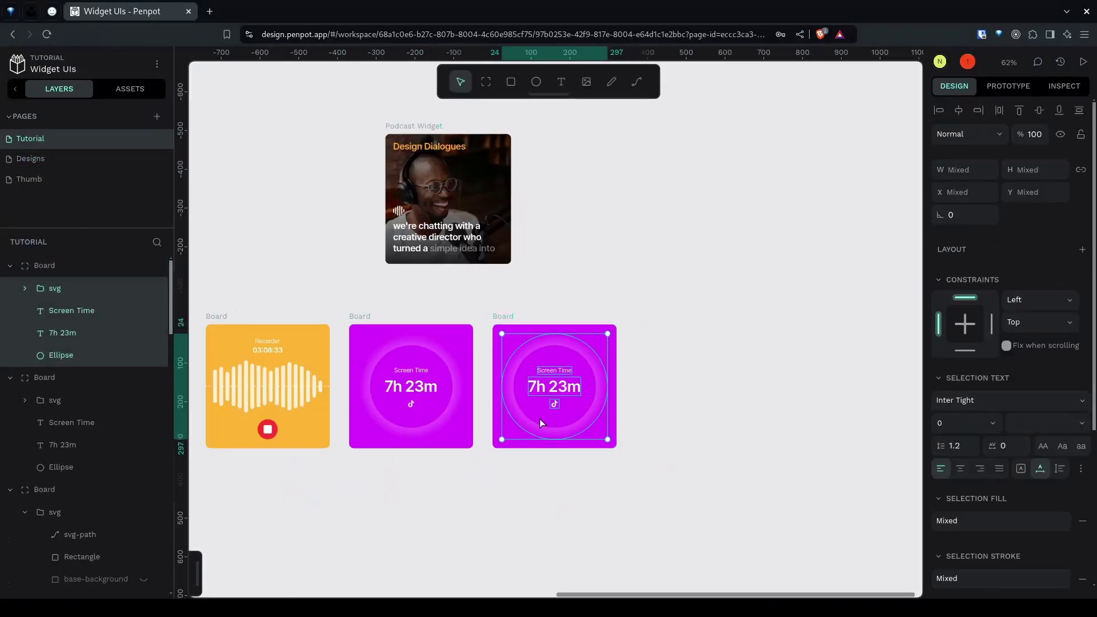
key(Delete)
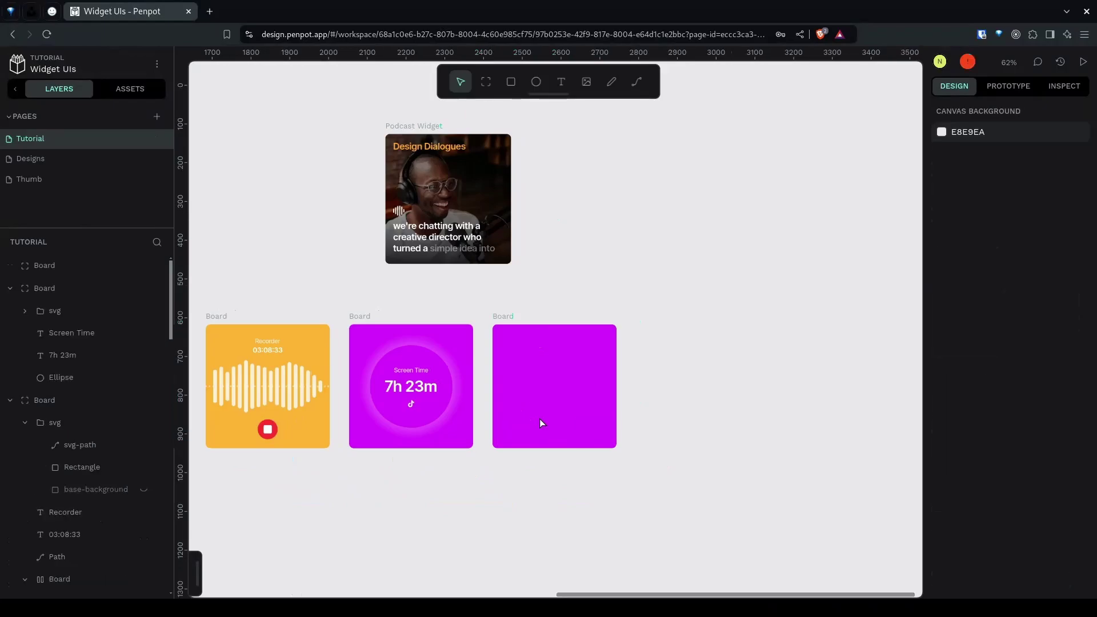
click(513, 412)
click(966, 406)
text(ffffff)
key(Tab)
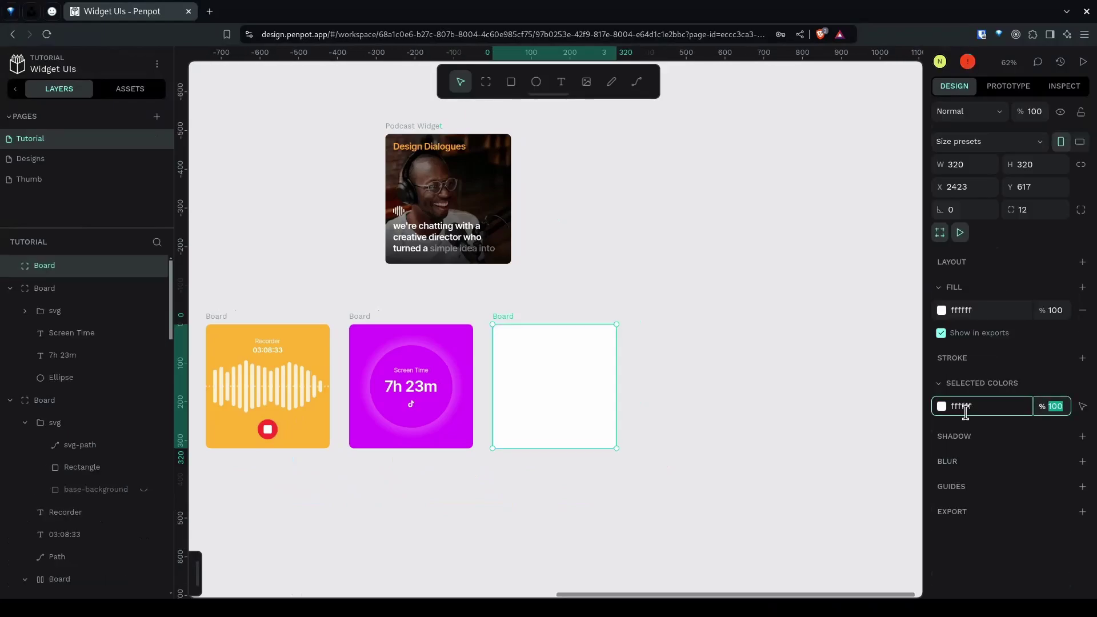
click(791, 451)
Switch to Unsplash for the smiling podcaster photo, place it in Penpot's white board and position it at X -72, Y -65
click(560, 375)
click(33, 14)
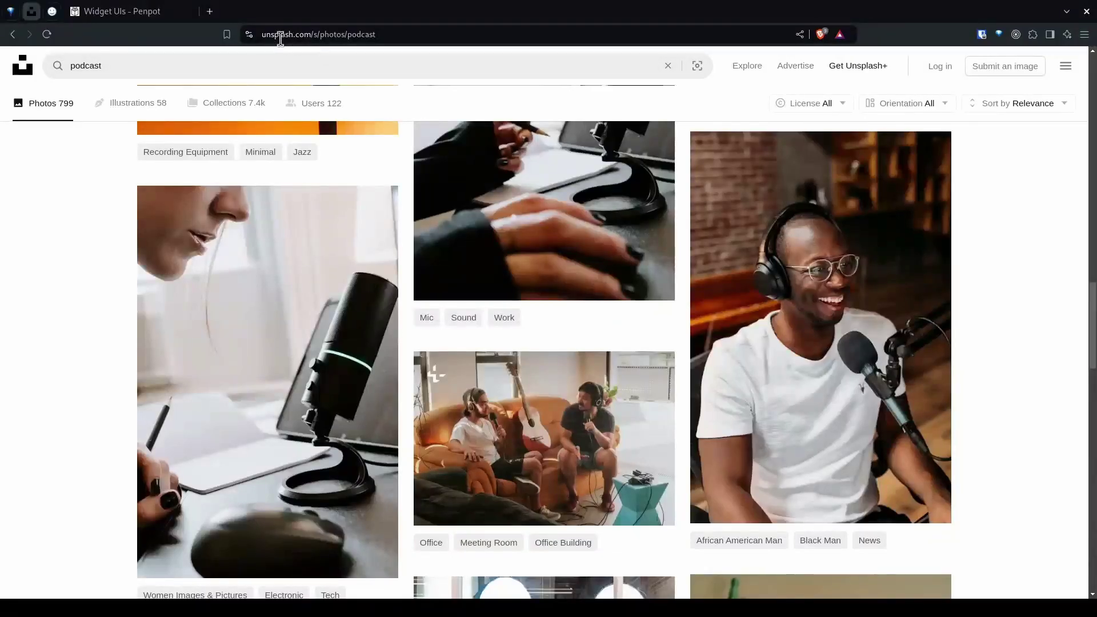
click(111, 14)
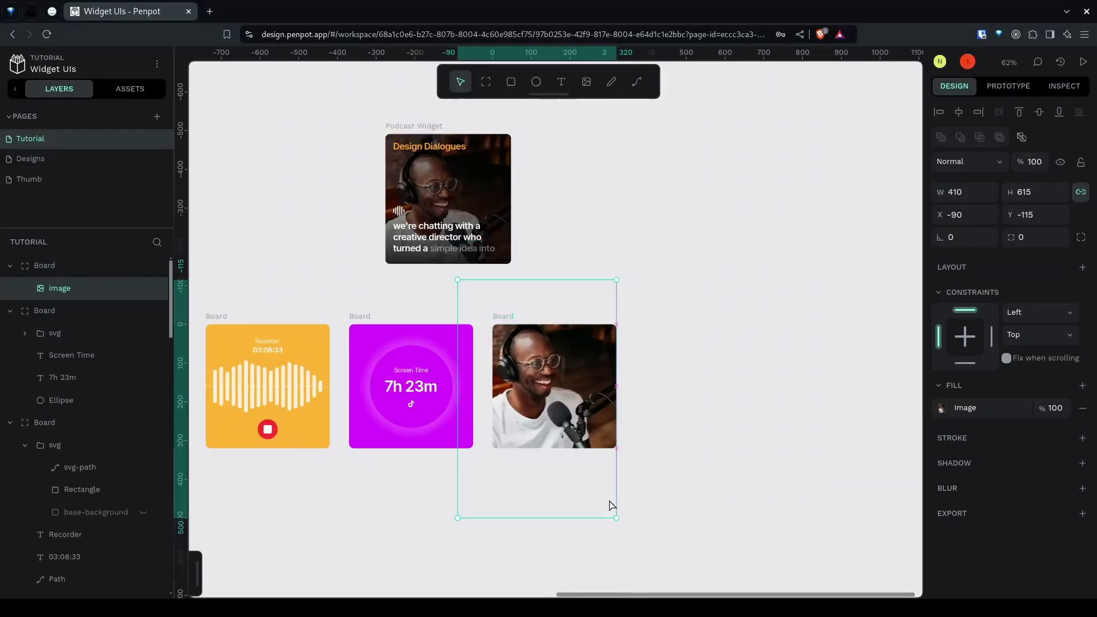
drag(614, 502, 622, 520)
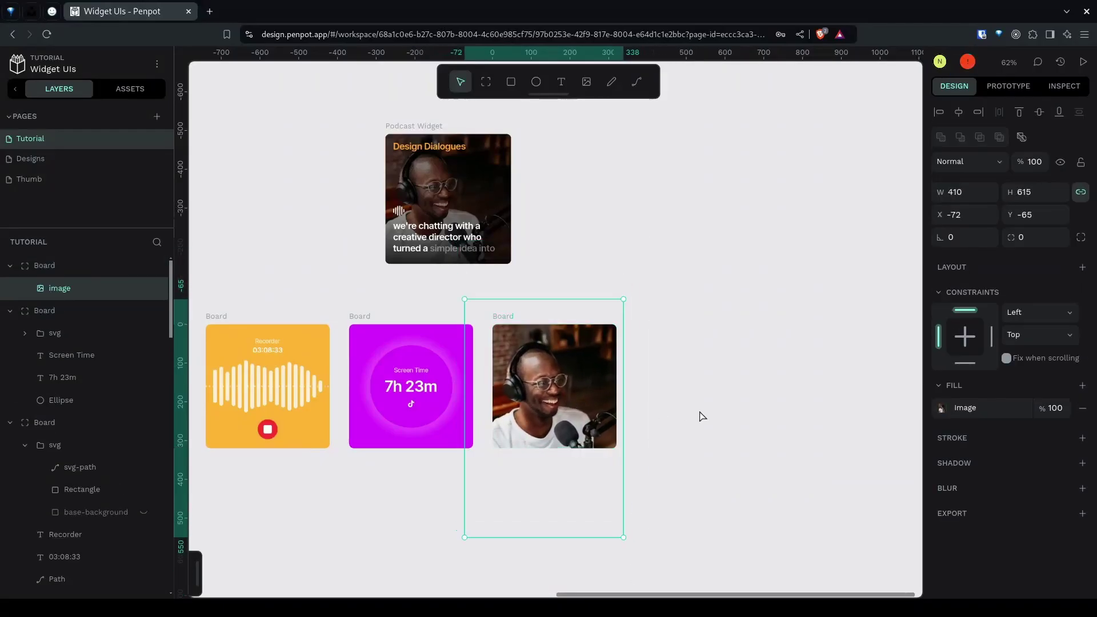
click(702, 416)
Add a black 000000 overlay fill above the photo's image fill and lower its opacity to 20%
click(580, 395)
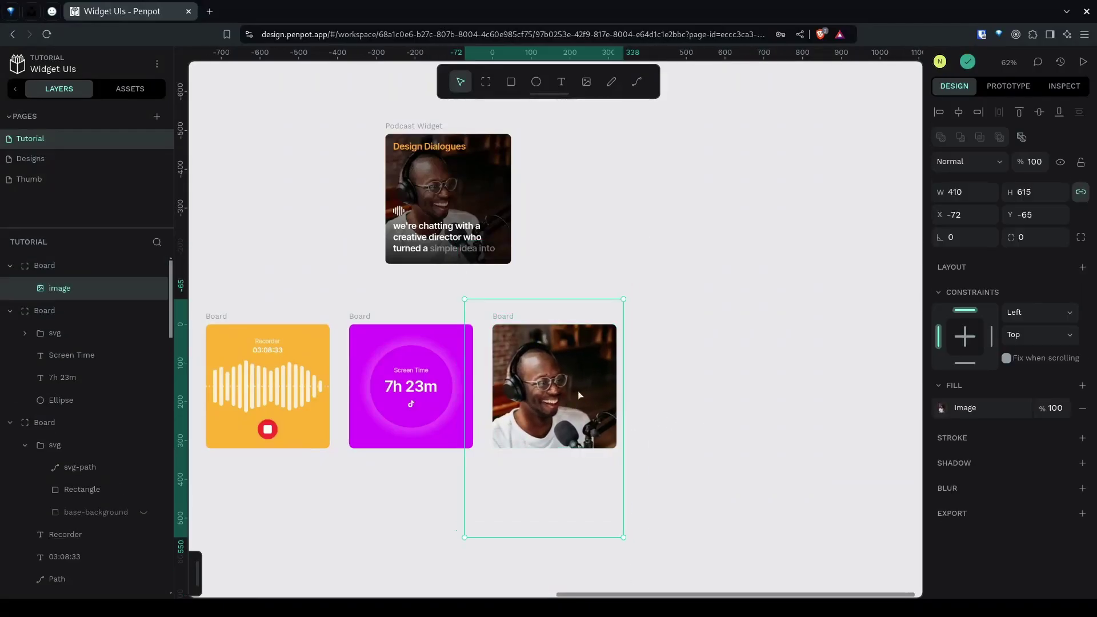
click(1083, 386)
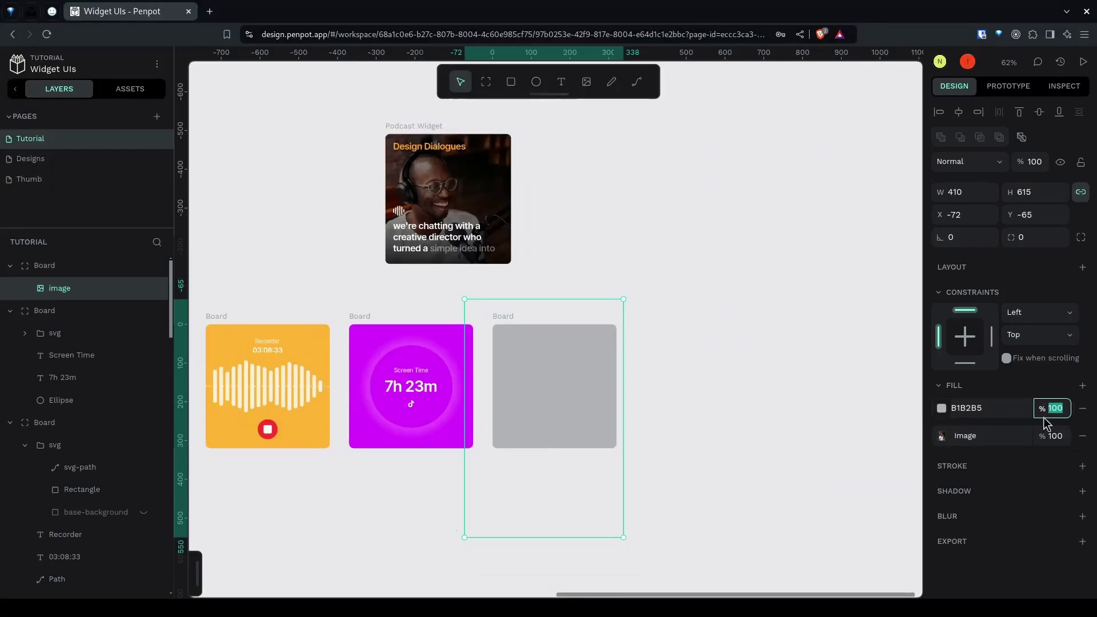
click(998, 409)
text(000000)
key(Tab)
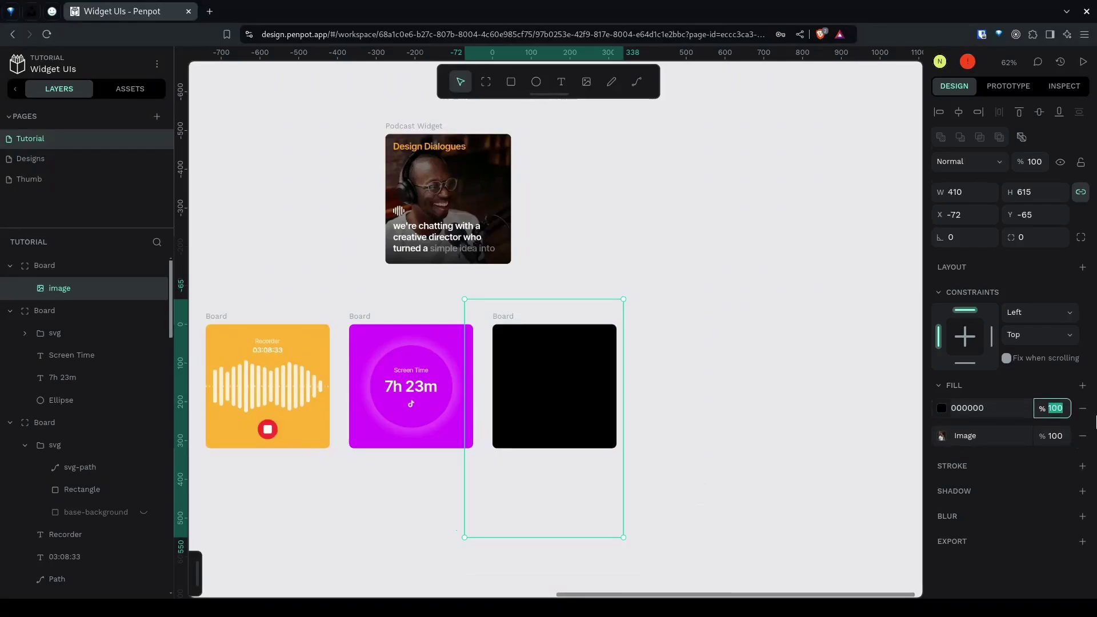
text(40)
key(Return)
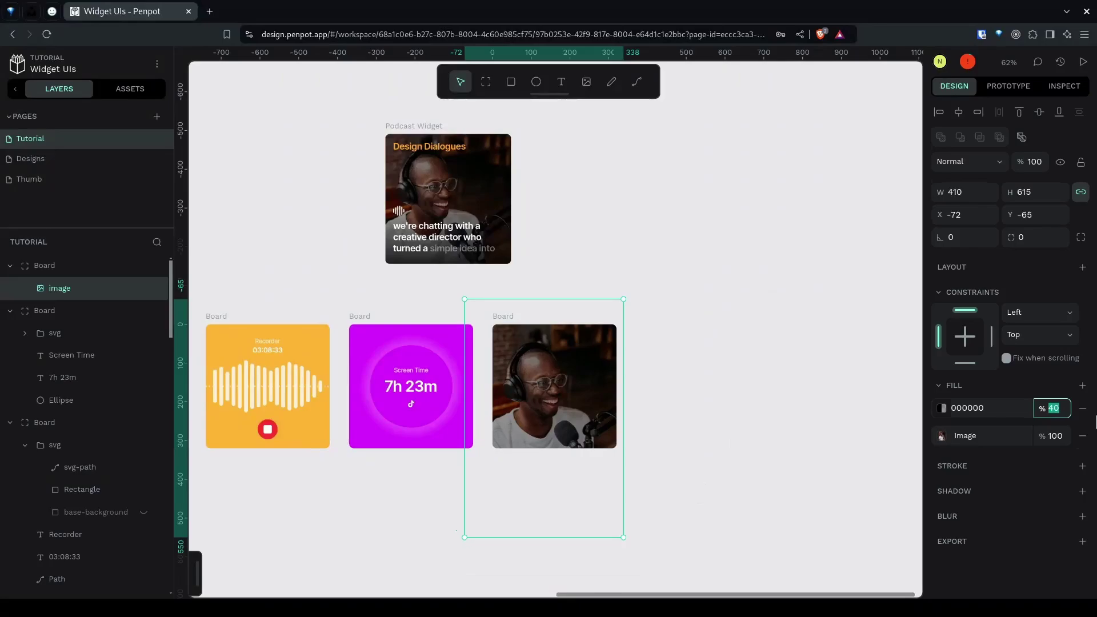
text(30)
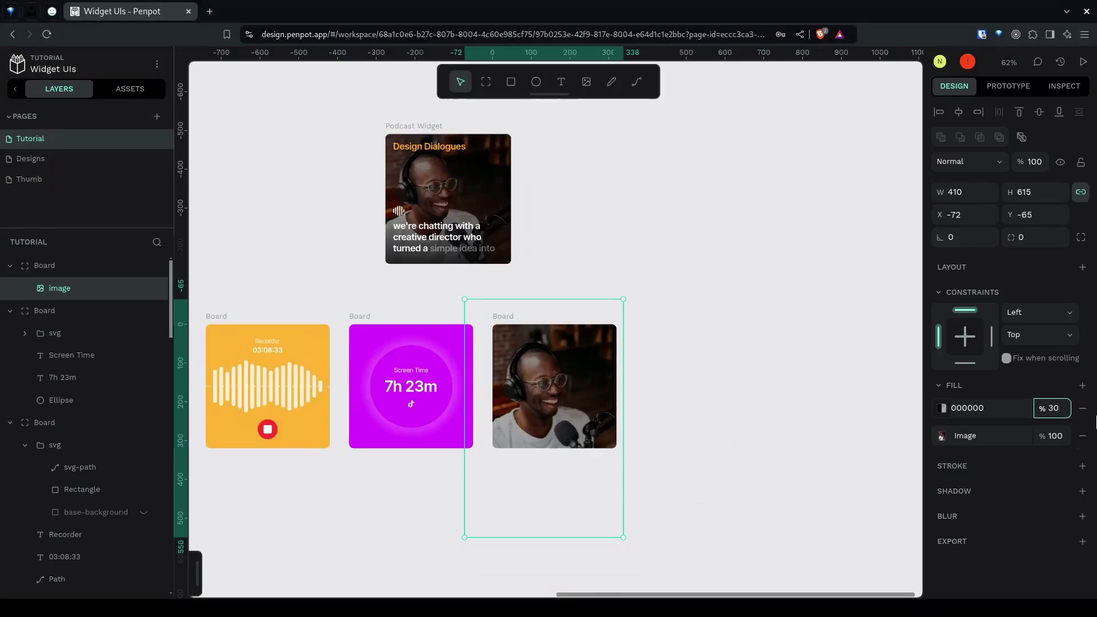
key(Return)
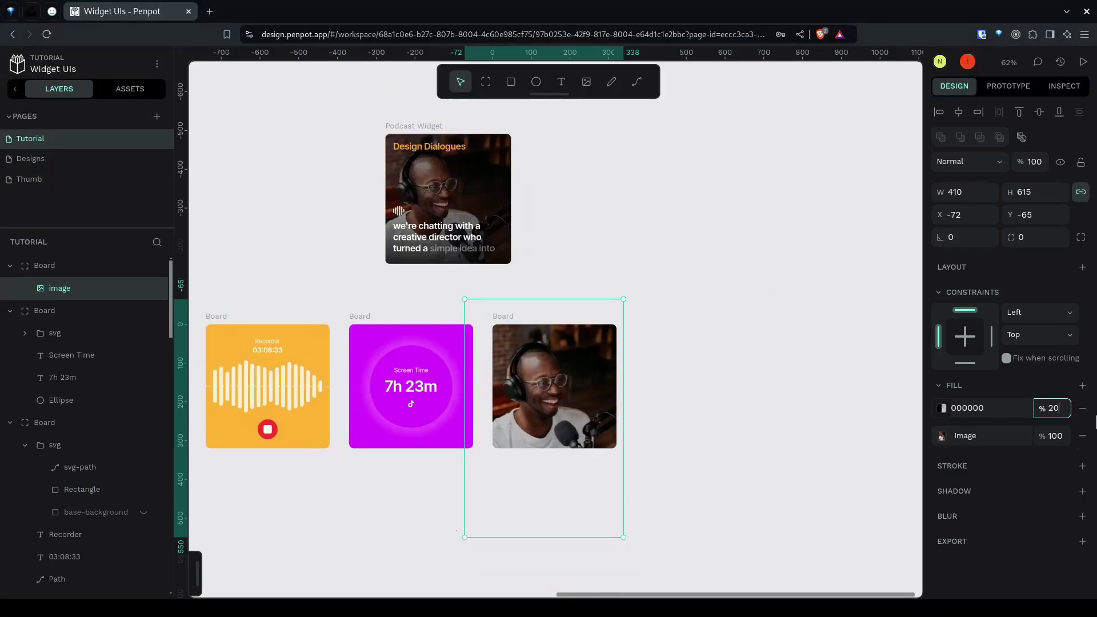
click(808, 446)
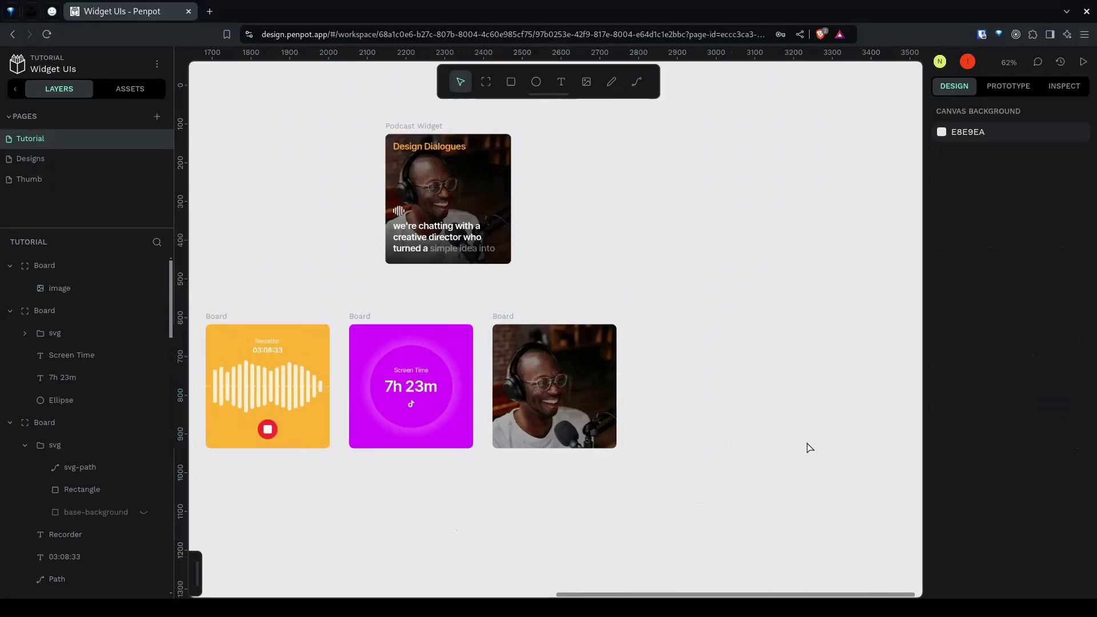
Add the title text "Design Dialogues" near the upper-left corner of the photo board, at about X 25, Y 21
drag(541, 385, 512, 382)
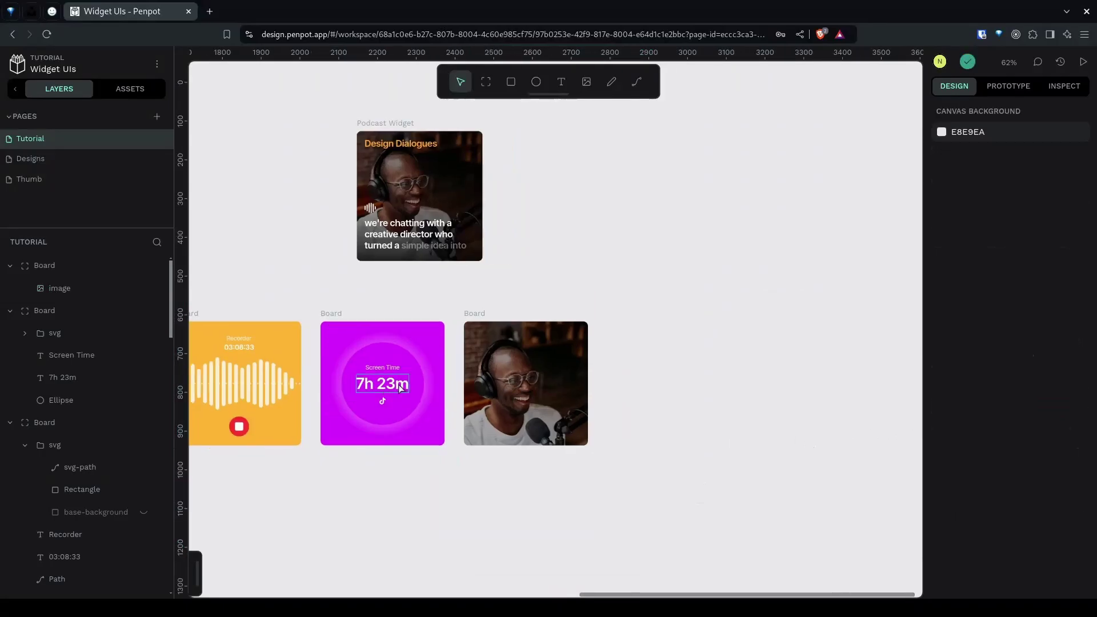
key(t)
click(591, 254)
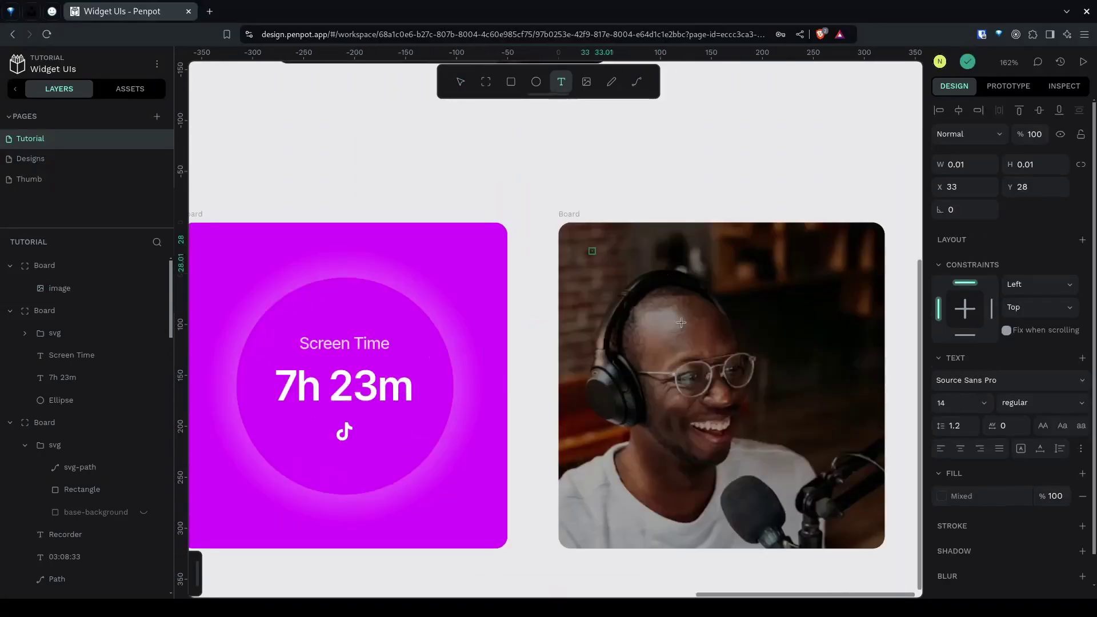
text(Design Dialogs)
key(BackSpace)
text(ues)
drag(731, 276, 723, 270)
Set the "Design Dialogues" title's font size to 24 and give it a yellow fill
click(959, 405)
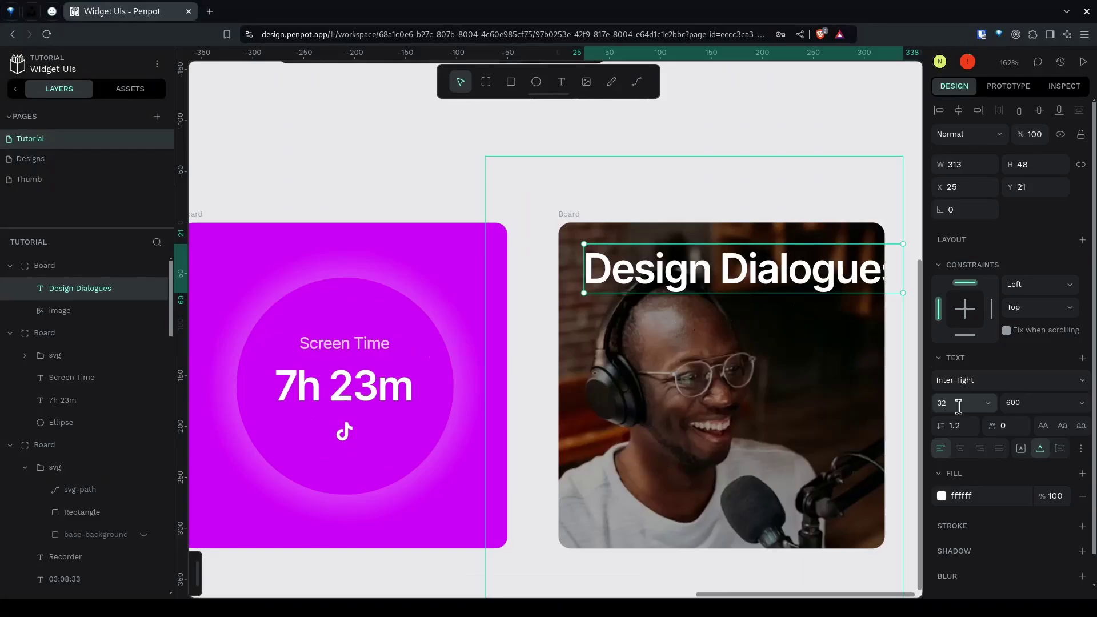
text(32)
key(Return)
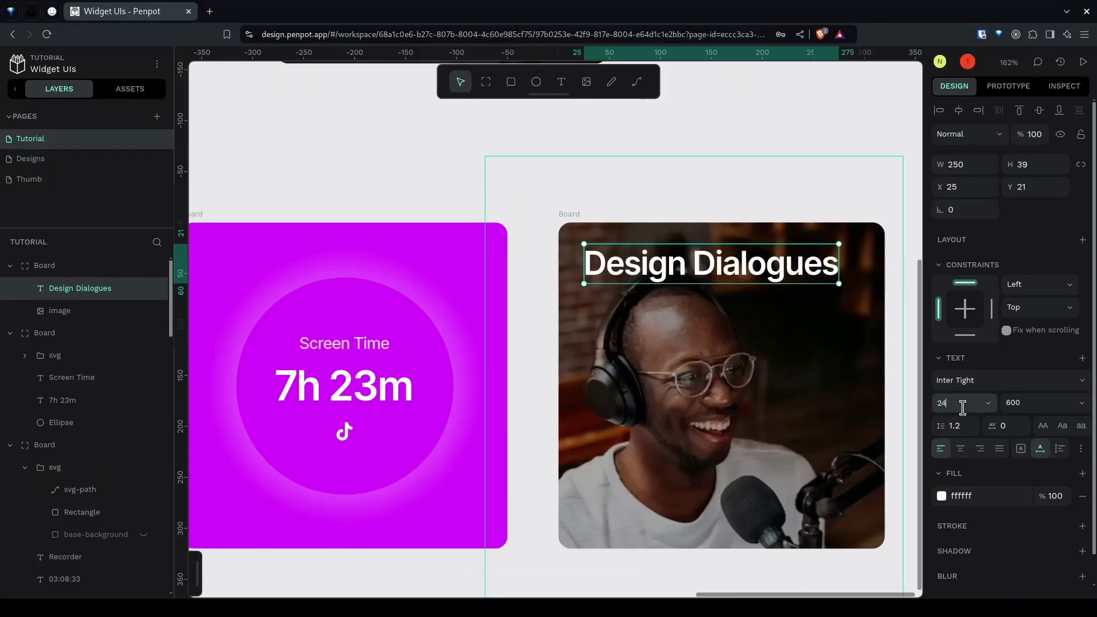
text(24)
key(Tab)
click(942, 496)
click(798, 464)
drag(814, 420, 872, 349)
Copy the waveform bars from the orange Recorder board and paste them into the podcast photo board
click(538, 438)
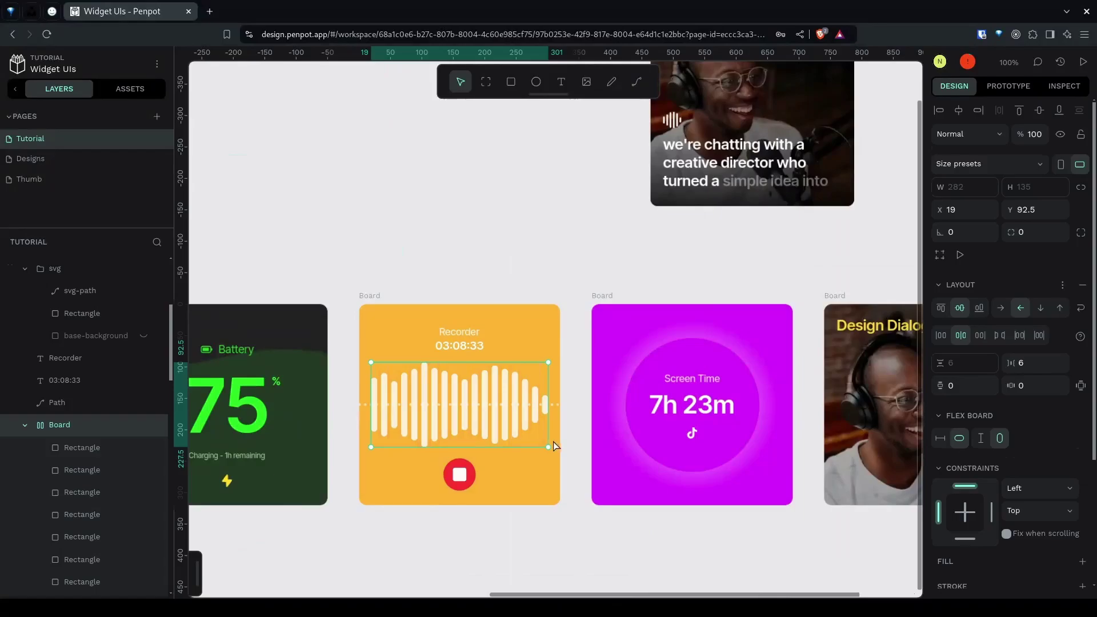
scroll(553, 446, right, 2)
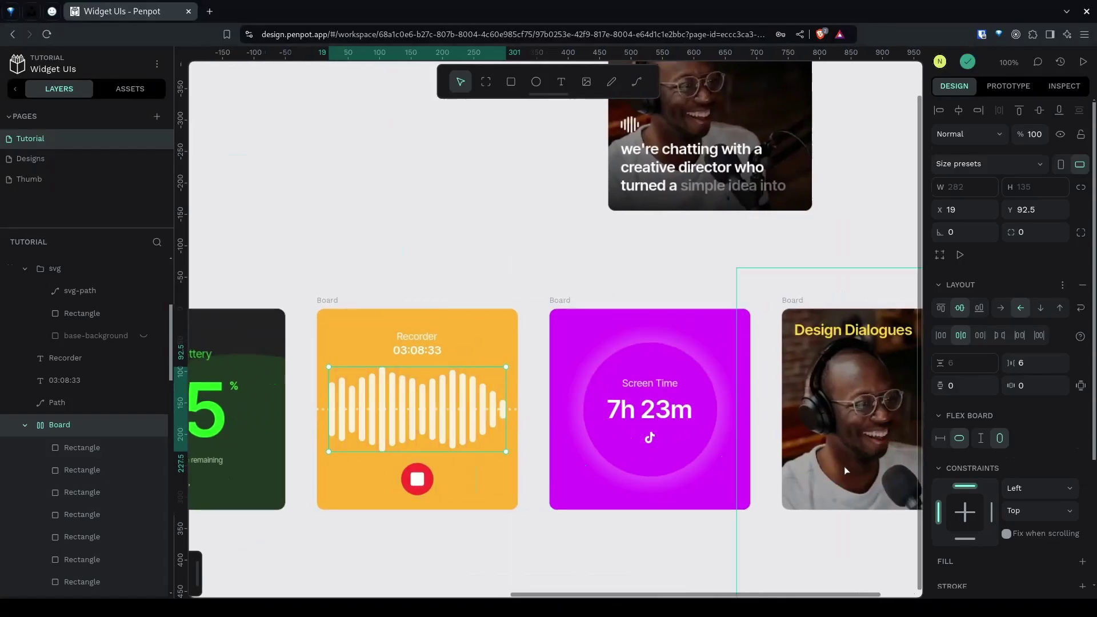
drag(844, 468, 501, 455)
click(456, 285)
key(ctrl+v)
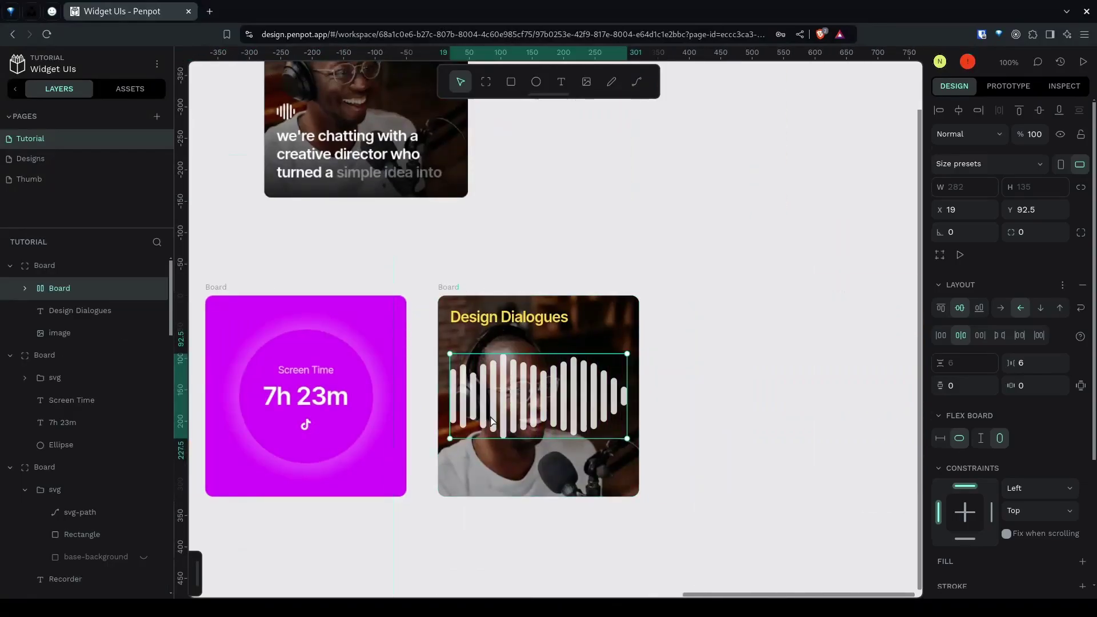
Reduce the pasted waveform to six bars and scale it down proportionally to about 37 by 35
click(63, 424)
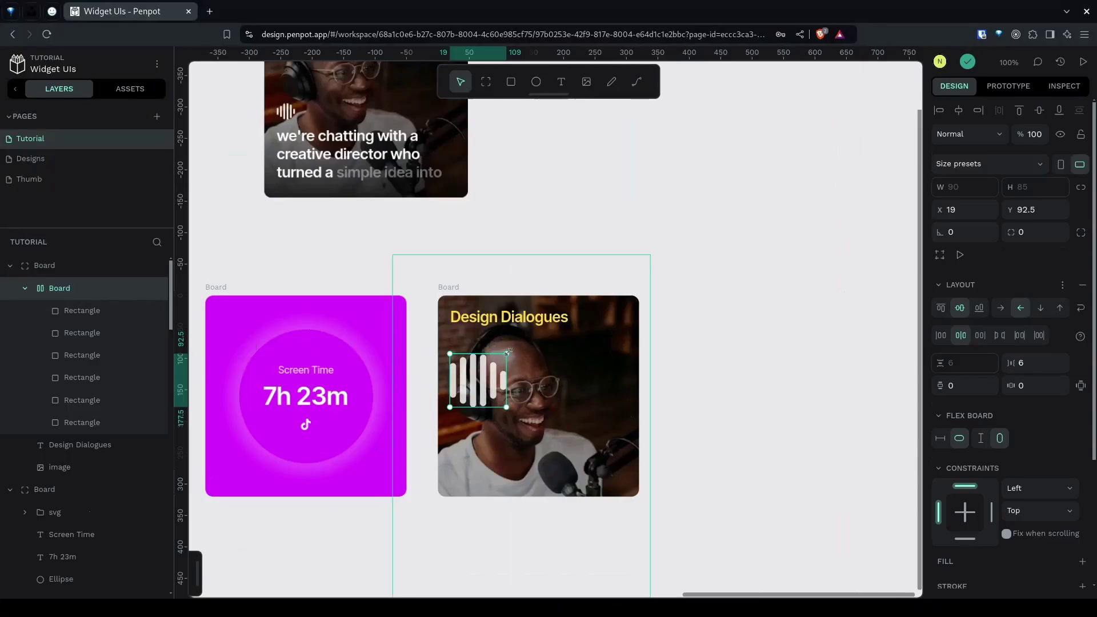
drag(508, 352, 474, 387)
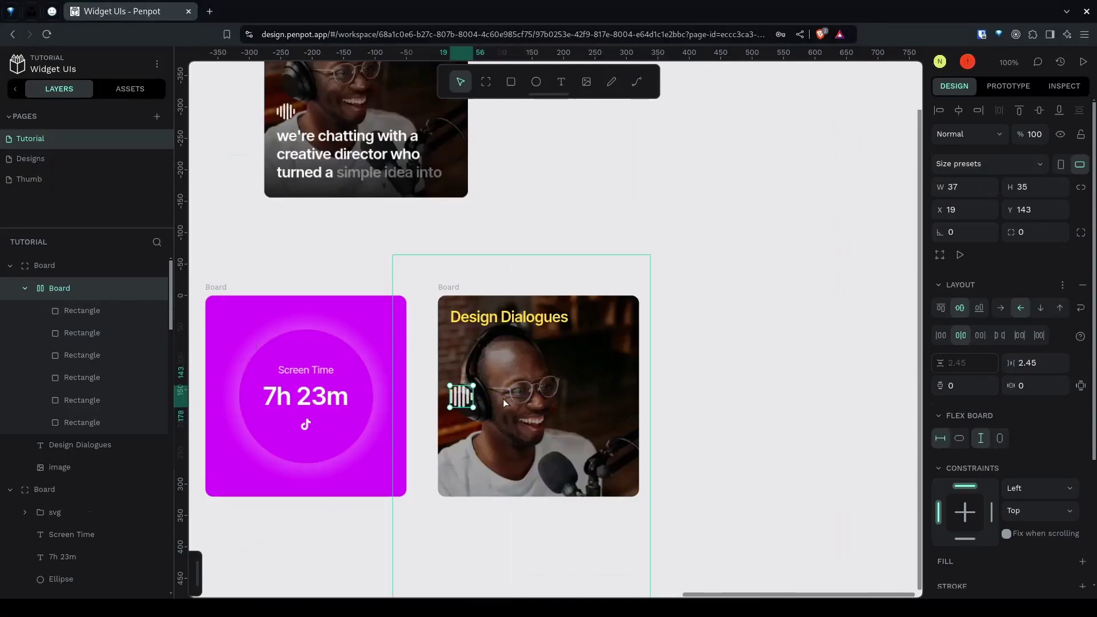
key(Escape)
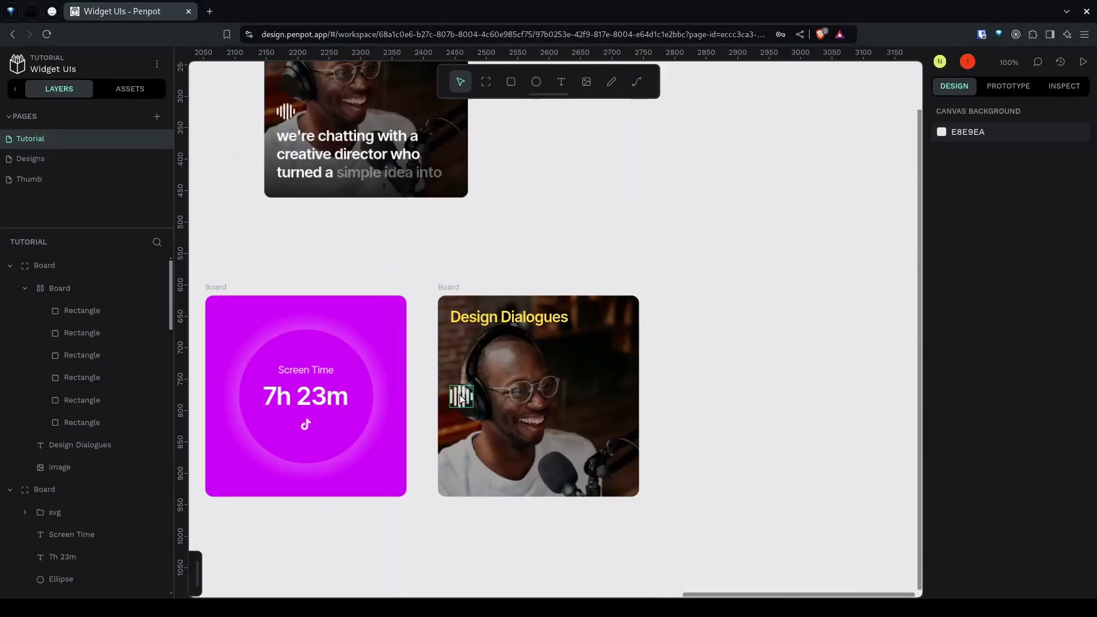
Add the caption "we're chatting with a creative director who turned a" below the waveform and wrap it to width 280 with automatic height
key(ctrl+v)
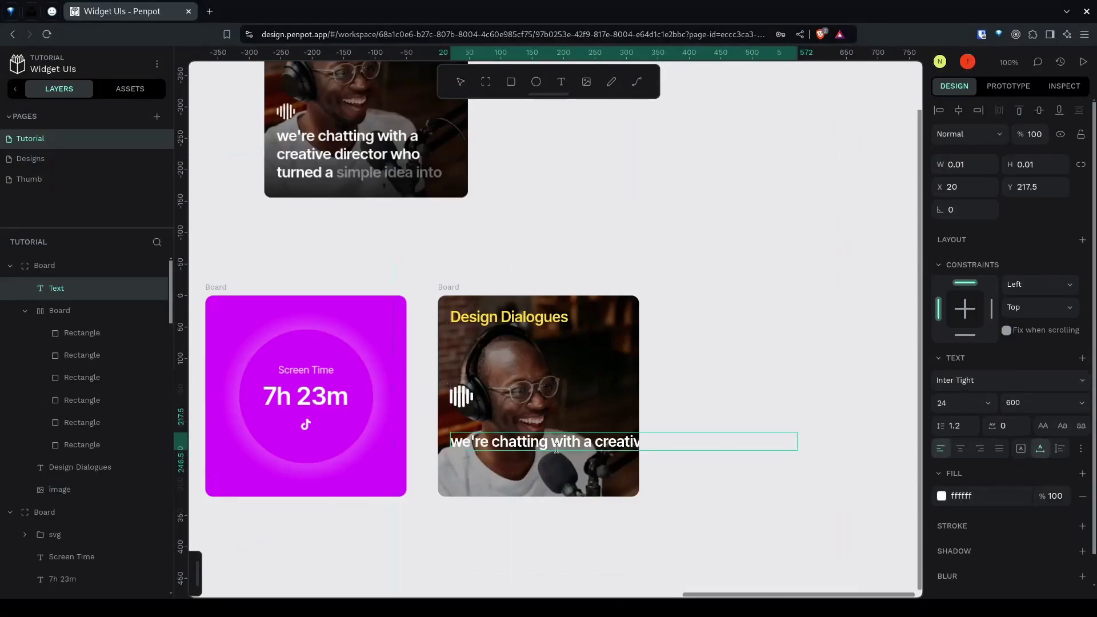
key(Escape)
drag(557, 449, 556, 431)
drag(797, 424, 622, 445)
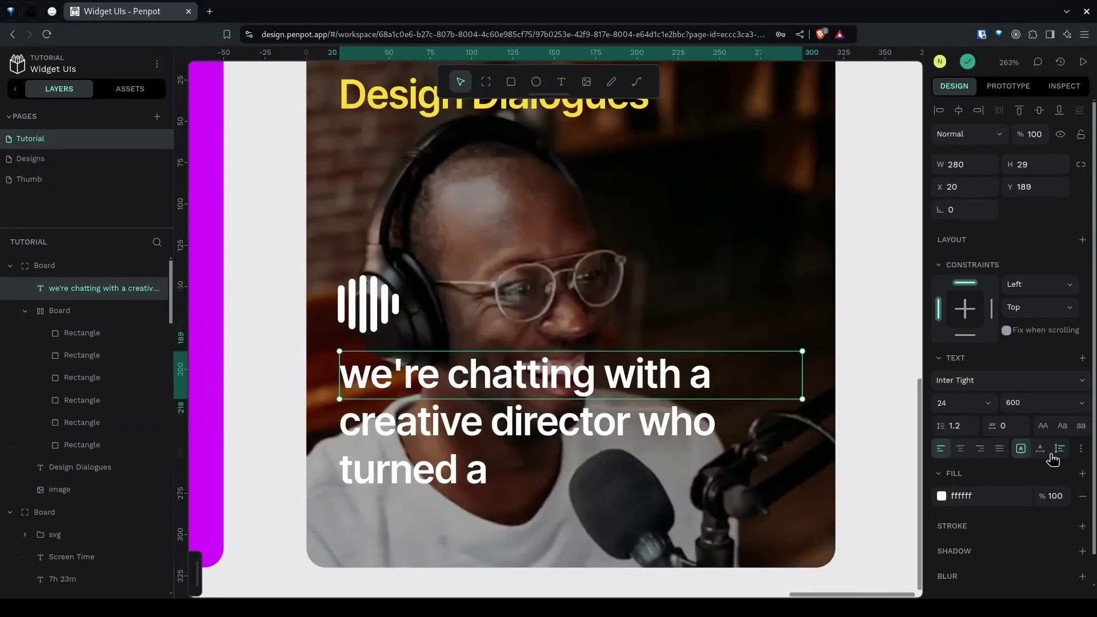
click(1060, 451)
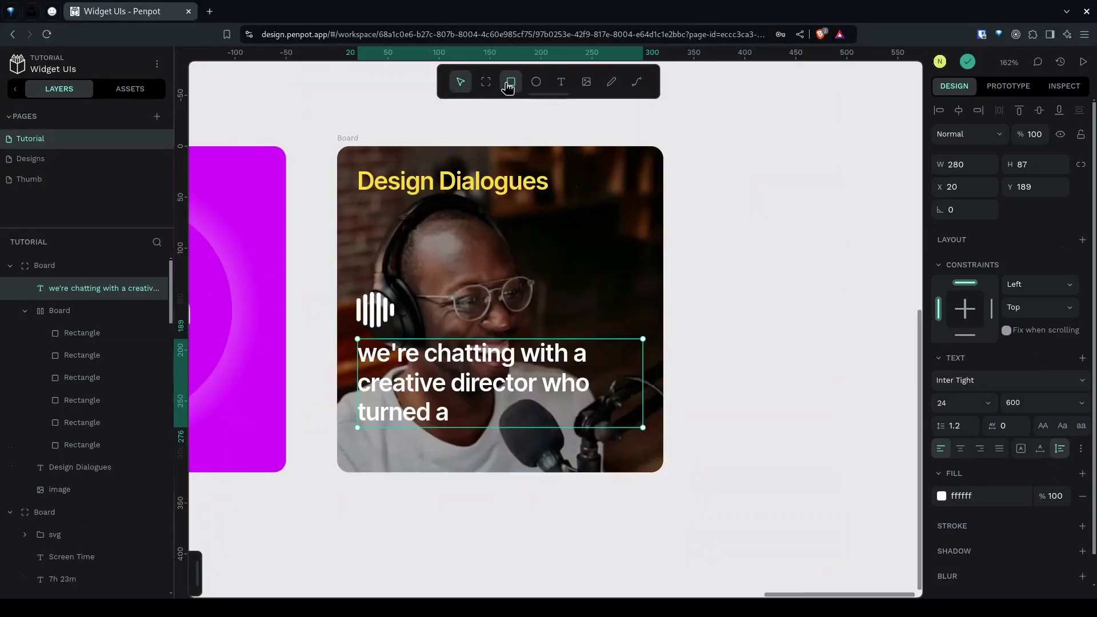
Draw a rectangle about 331 by 155 over the photo's lower half, layer it behind the caption and fill it with black 000000
click(508, 85)
drag(333, 482, 670, 323)
drag(479, 436, 482, 430)
drag(74, 288, 82, 327)
click(942, 408)
drag(806, 424, 627, 505)
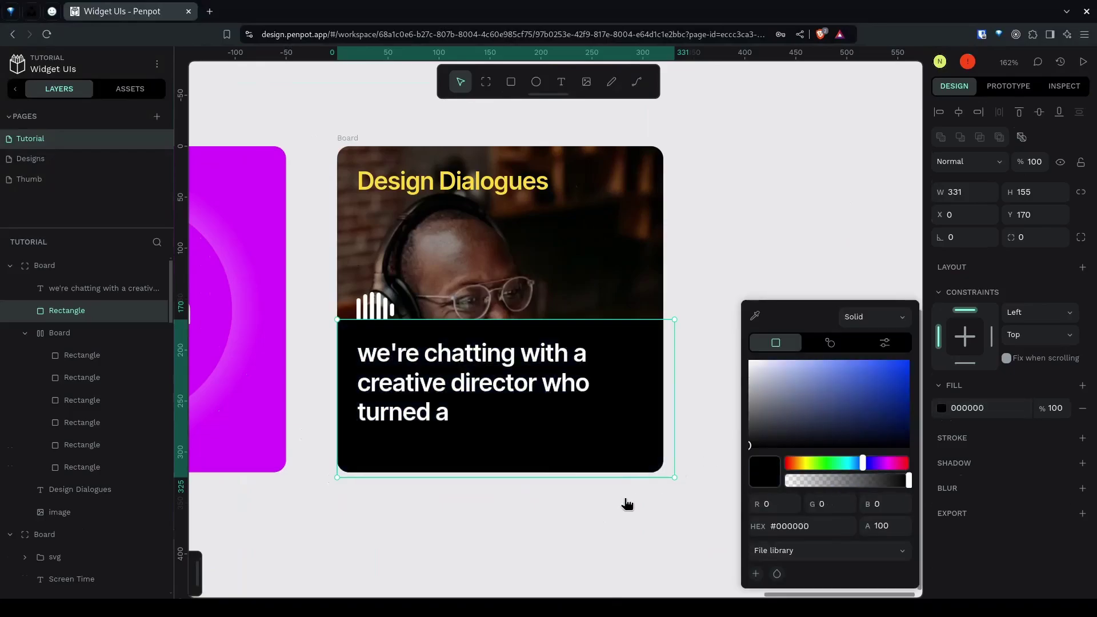
Change the rectangle's fill to a linear gradient running from transparent at its top edge to solid black 000000 at its bottom edge
click(881, 323)
click(859, 361)
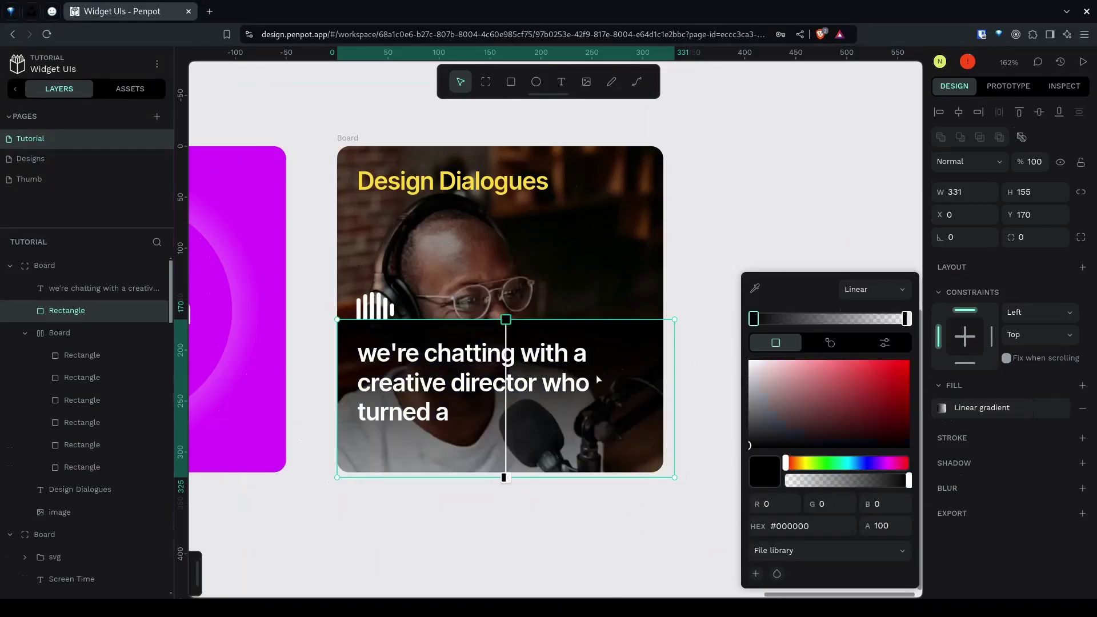
drag(908, 480, 997, 483)
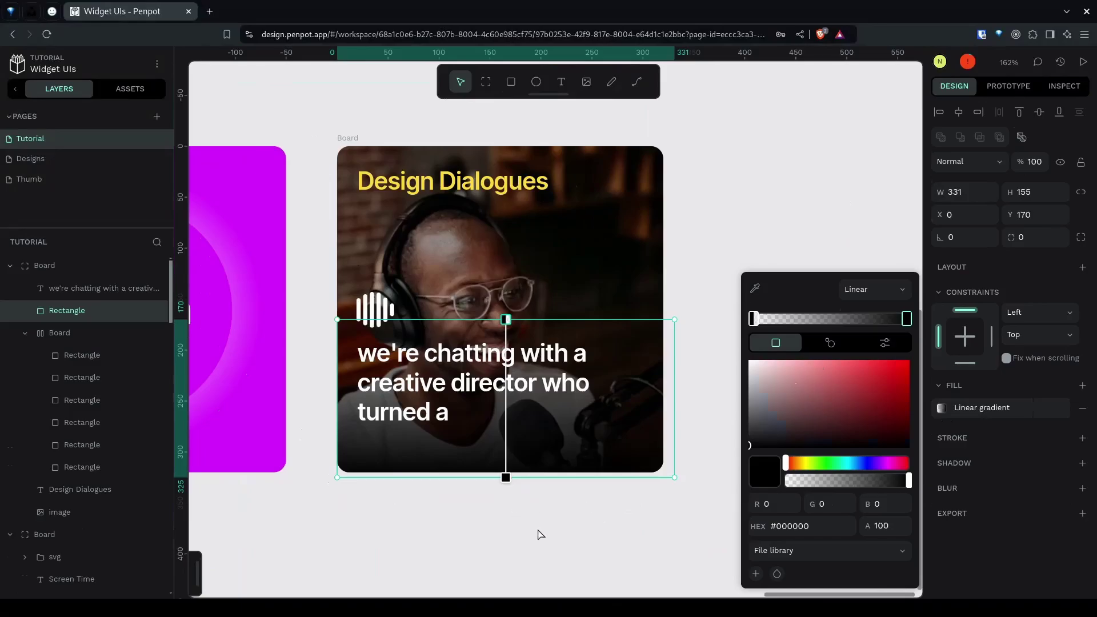
click(540, 534)
Align the gradient rectangle to the board's bottom edge and move the caption down to Y 209 with the waveform just above it
click(1060, 114)
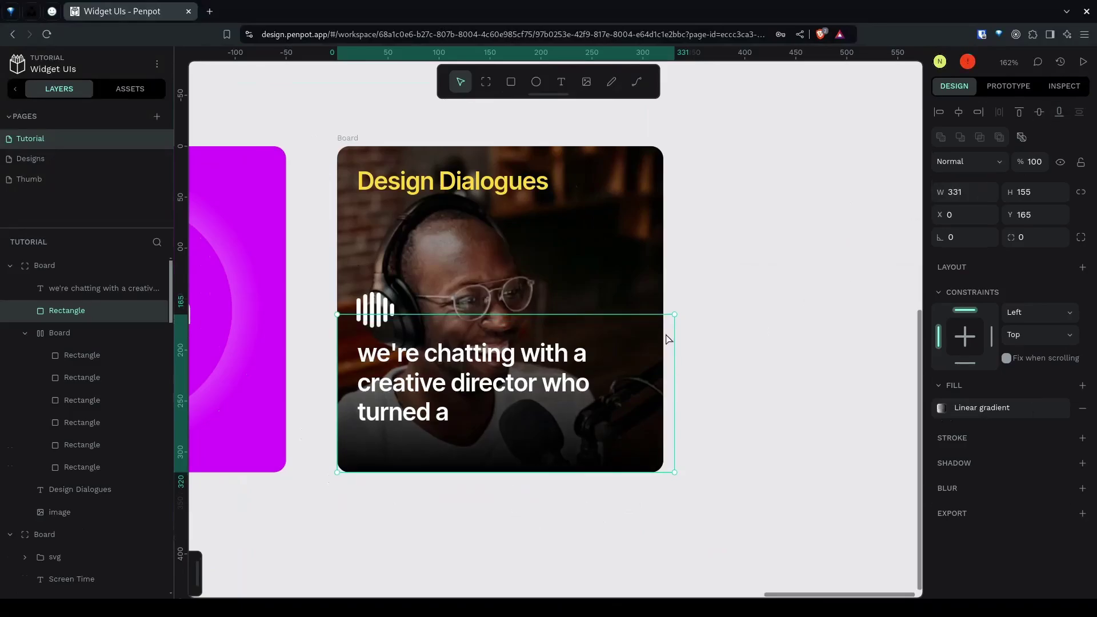
drag(385, 372, 386, 394)
drag(372, 303, 371, 333)
Duplicate the caption text, offset the copy to about X 139, Y 254, and replace its content with "simple idea into"
click(455, 415)
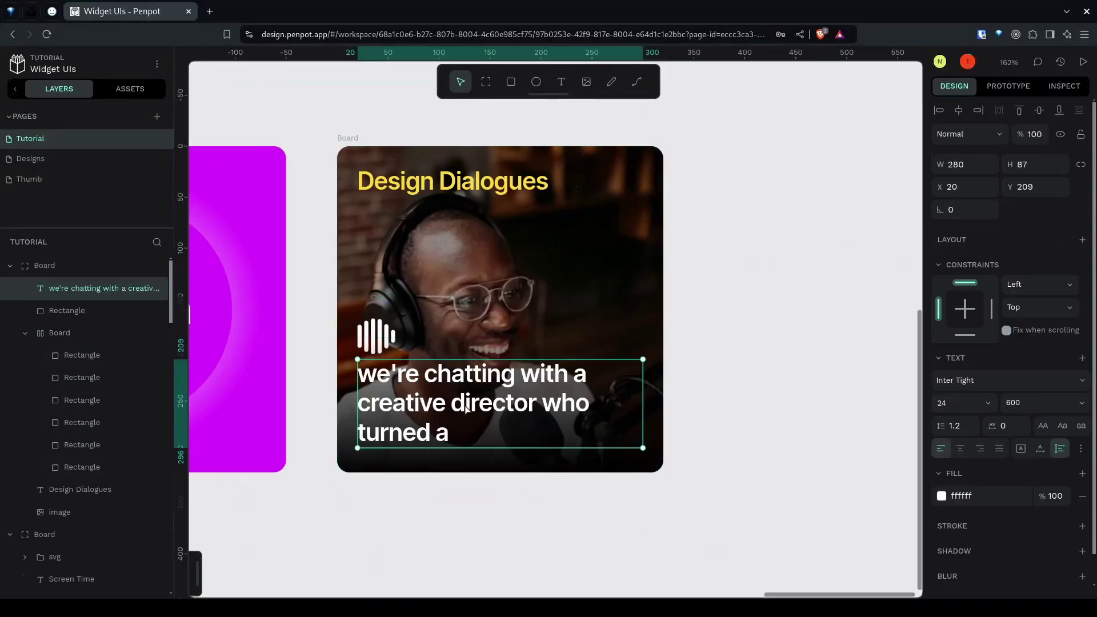
key(ctrl+d)
drag(426, 403, 547, 448)
key(Return)
text(simple idea into)
key(Escape)
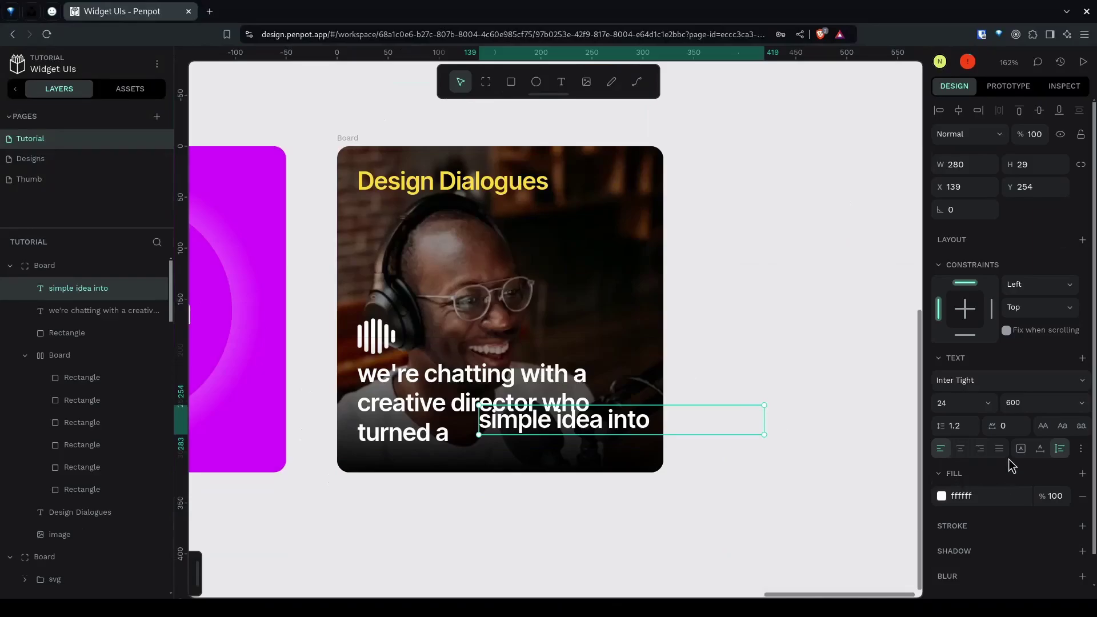
Set "simple idea into" to automatic width, place it right after "turned a" at X 115.5, Y 266.5, and lower its white fill's opacity
click(1040, 449)
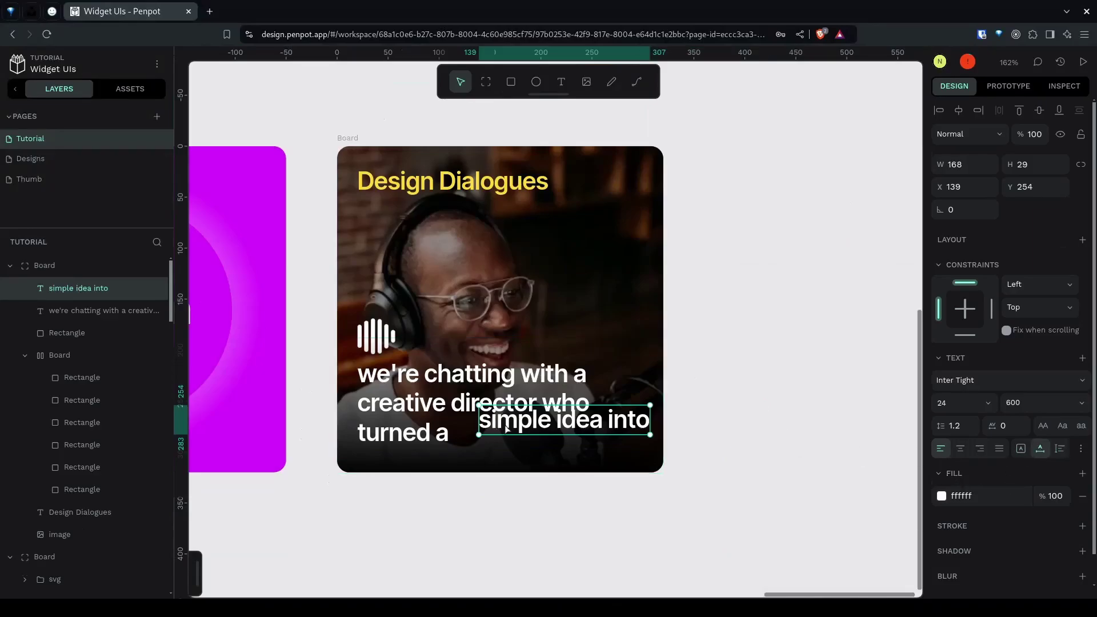
drag(503, 424, 479, 438)
key(shift+0)
click(1053, 496)
text(30)
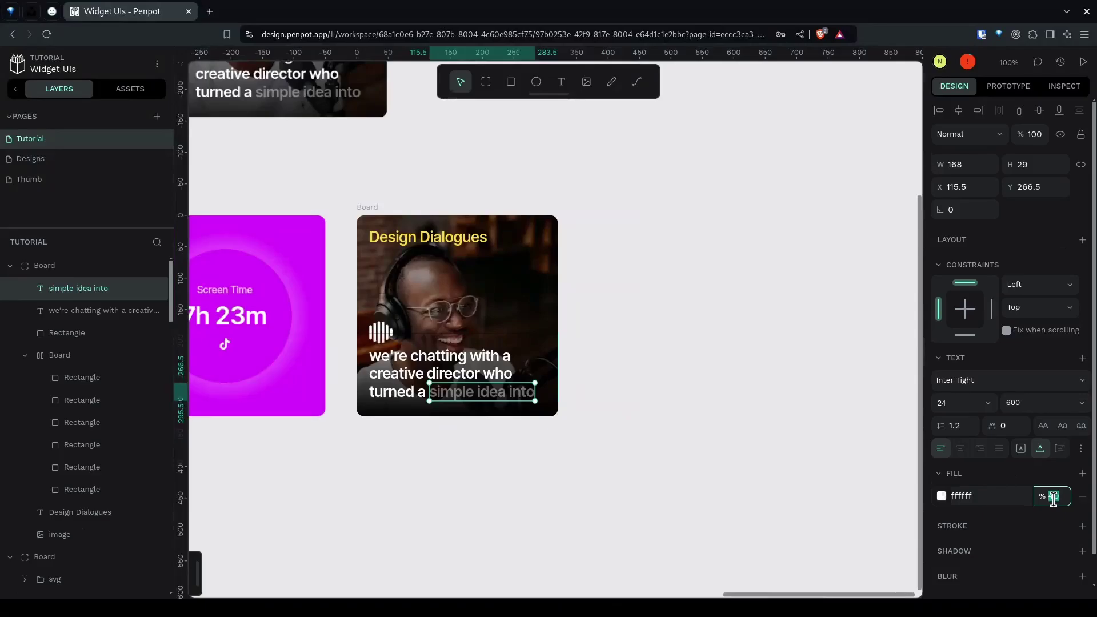
click(489, 543)
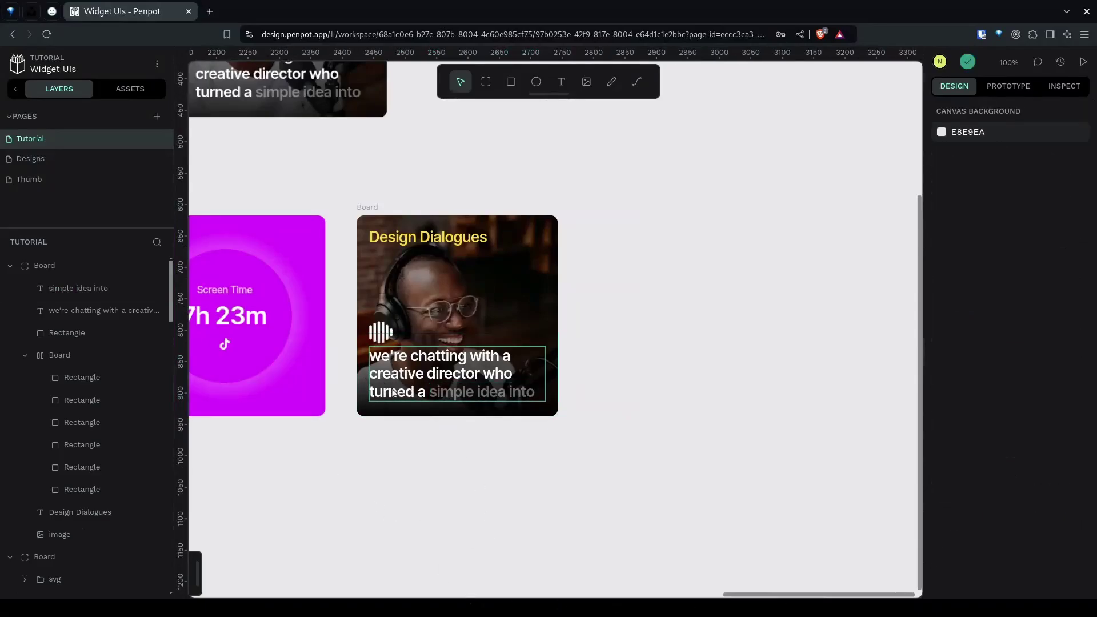
scroll(513, 399, down, 1)
drag(400, 512, 720, 554)
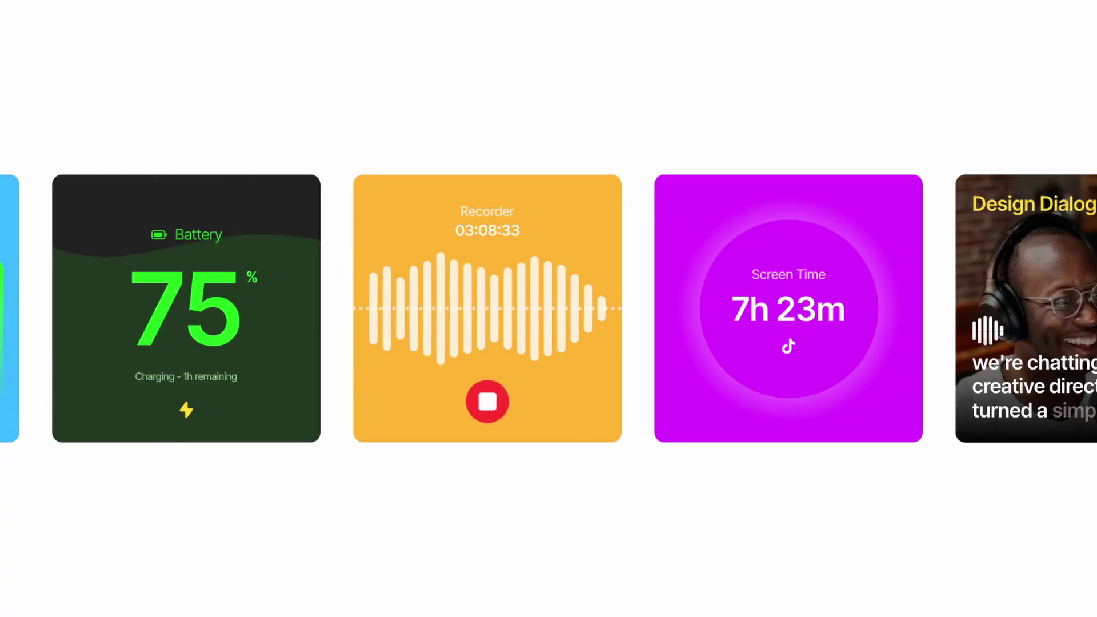